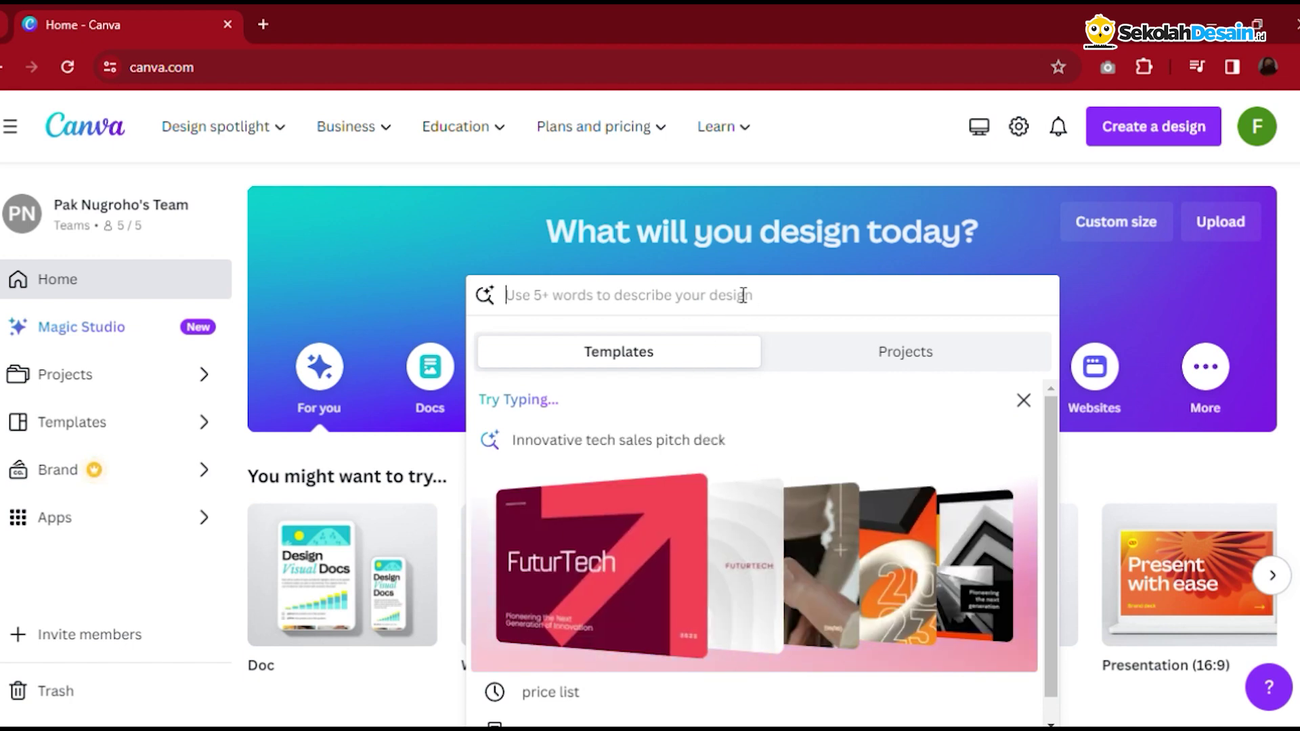
Enter a 'price' search in the Canva home page design search box.
type("price")
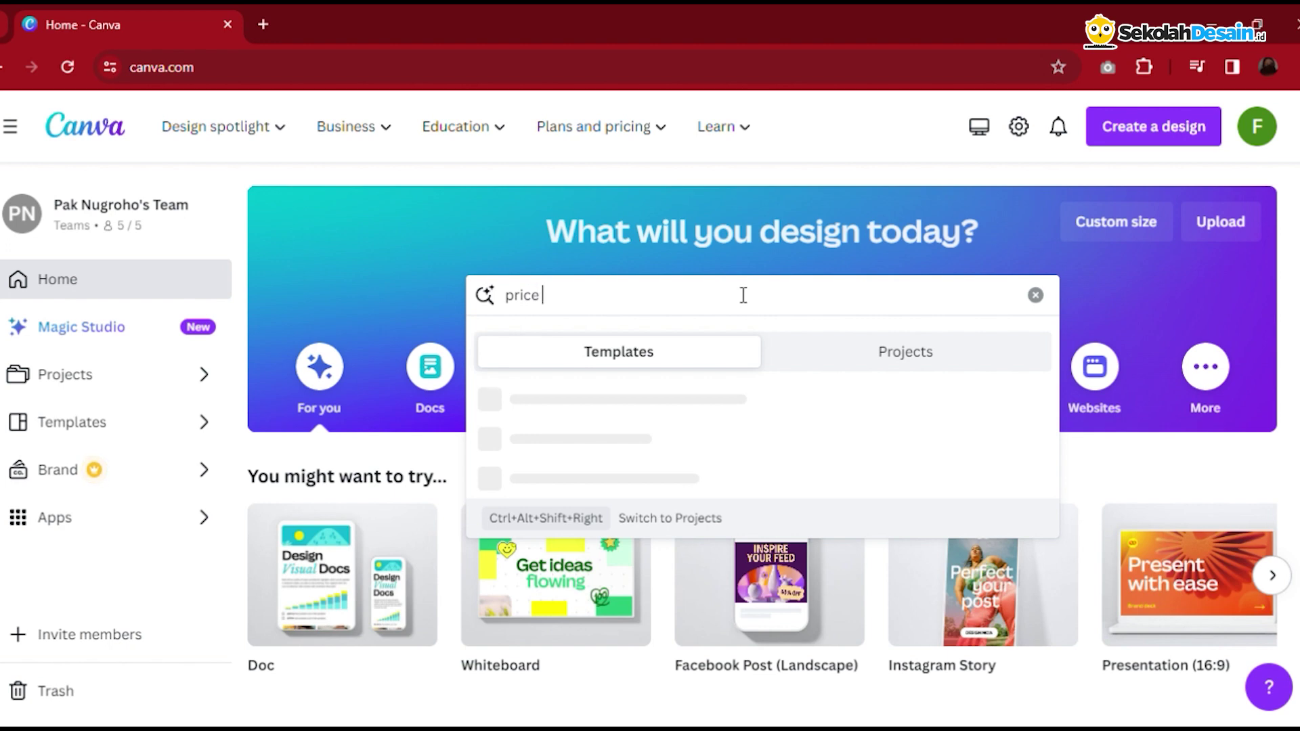
type("list")
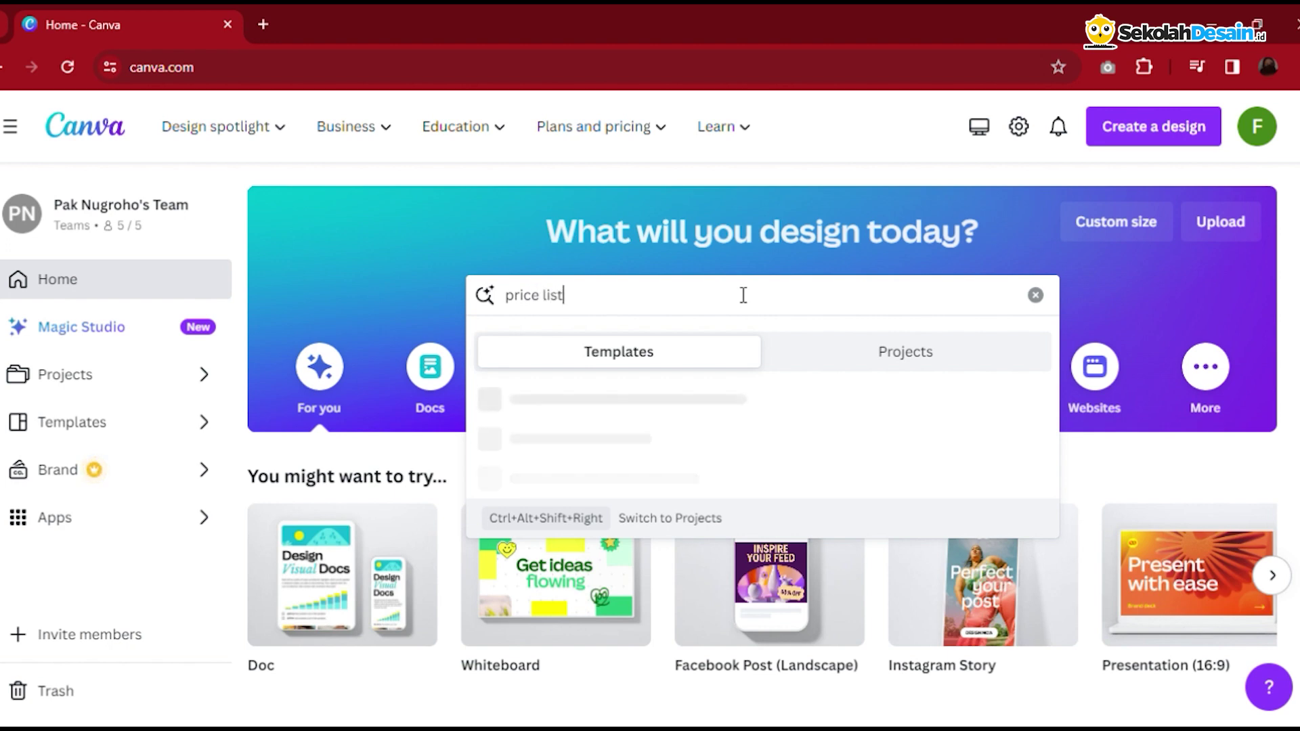
Run the 'price list' template search and browse the results.
key("Return")
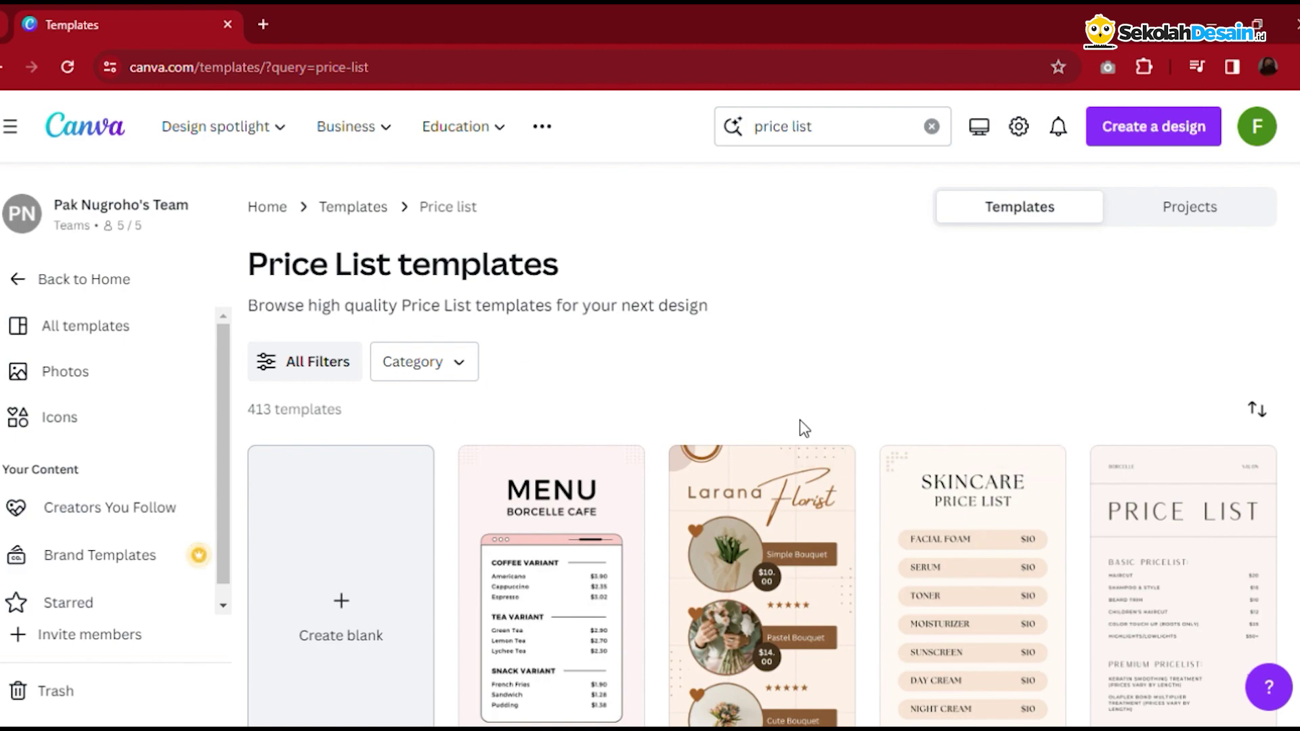
scroll(1119, 469, "down", 4)
scroll(1126, 474, "up", 3)
scroll(1190, 528, "up", 1)
scroll(1189, 528, "down", 4)
scroll(1009, 474, "down", 2)
scroll(1003, 467, "up", 1)
scroll(997, 457, "up", 5)
scroll(1012, 479, "down", 5)
scroll(1022, 467, "down", 3)
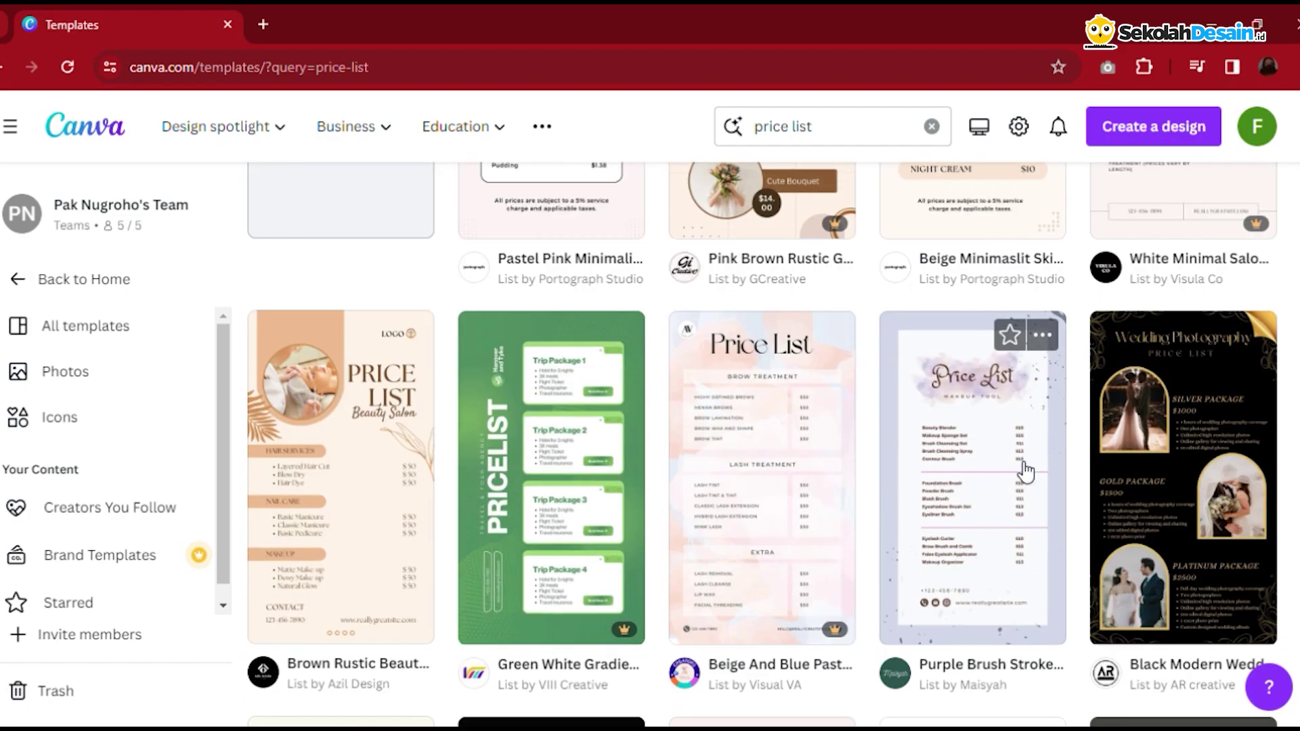
scroll(1050, 464, "down", 4)
scroll(1077, 461, "down", 3)
scroll(1083, 464, "down", 1)
scroll(1084, 464, "down", 1)
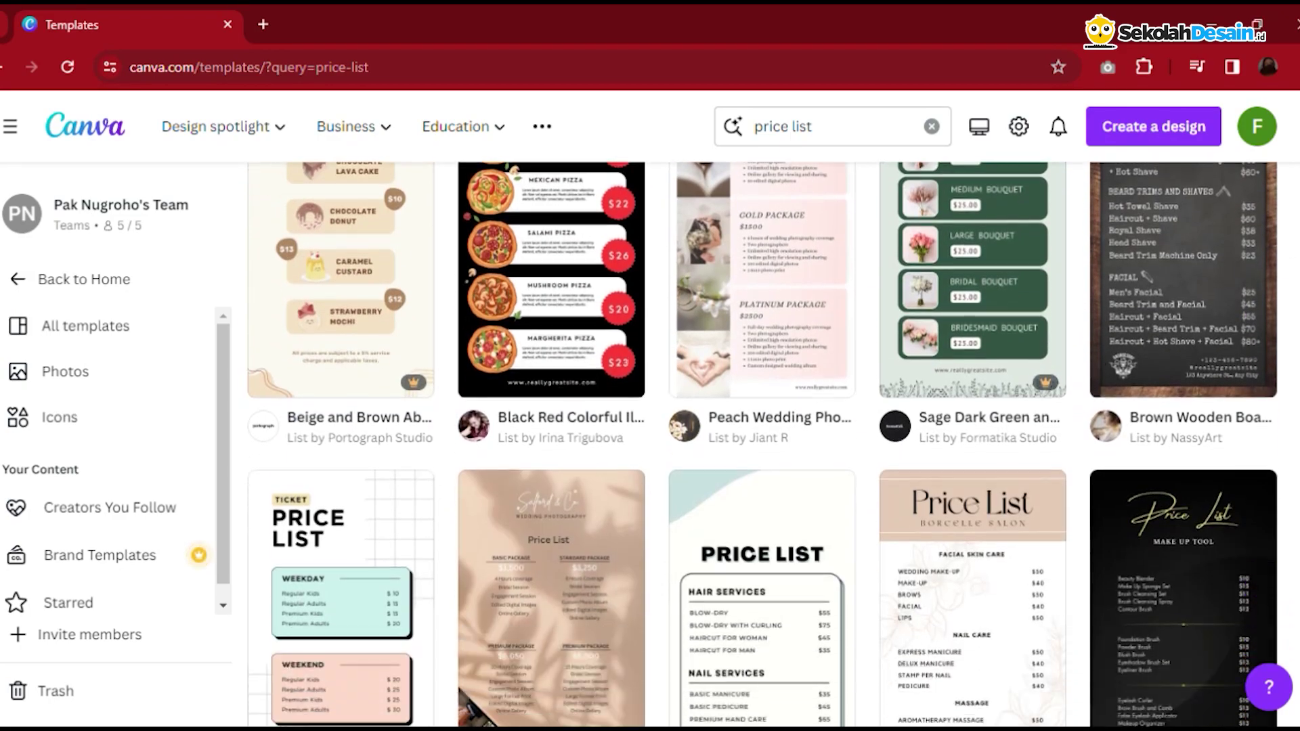
scroll(1083, 464, "down", 5)
scroll(1084, 465, "down", 3)
scroll(1083, 465, "down", 7)
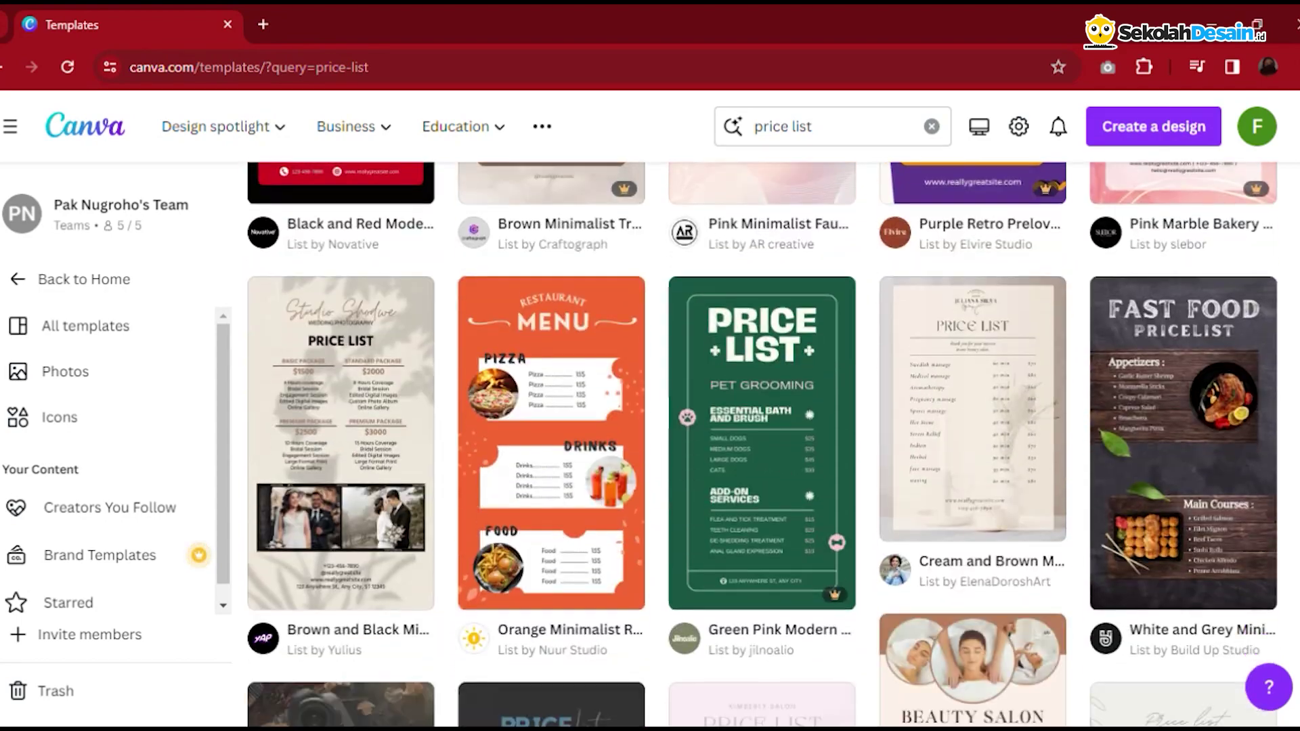
Open the Orange Minimalist Restaurant Menu template preview.
scroll(1083, 465, "up", 3)
scroll(1084, 465, "up", 5)
scroll(1083, 465, "up", 5)
scroll(1084, 464, "up", 5)
scroll(1084, 464, "up", 3)
scroll(762, 471, "up", 2)
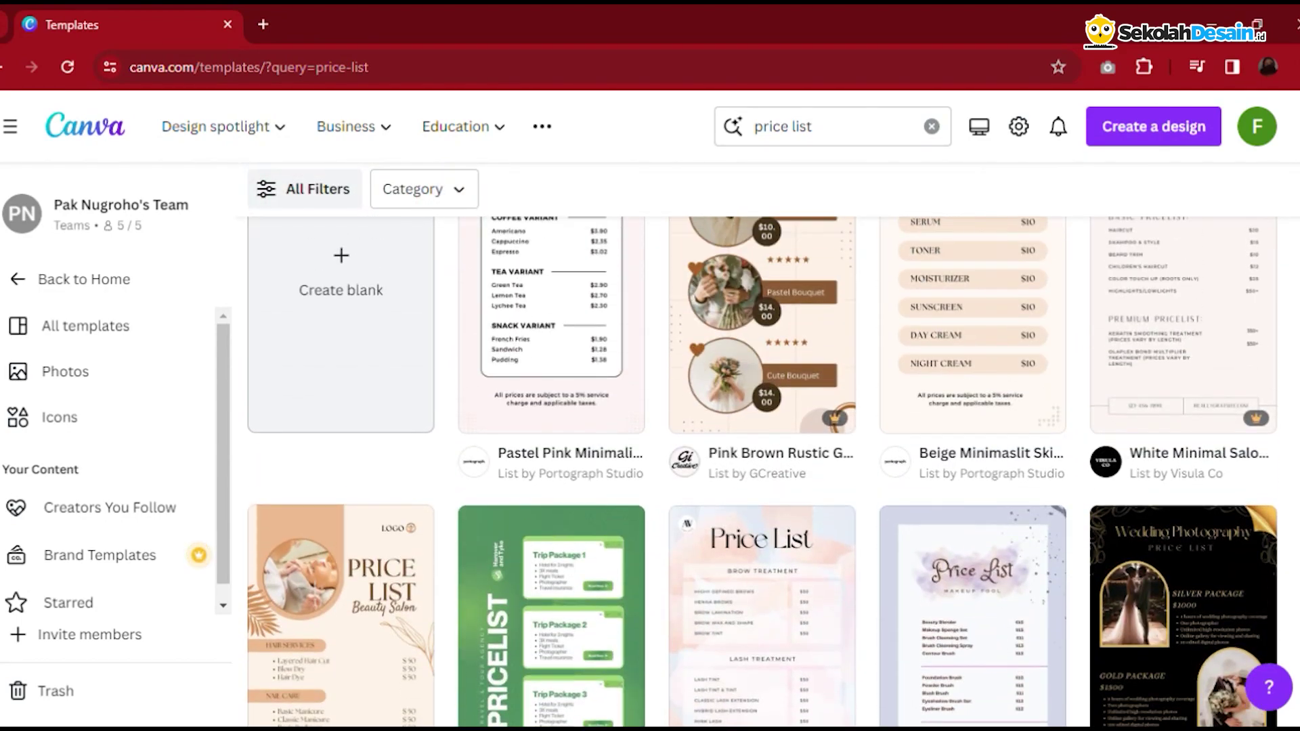
scroll(761, 471, "up", 2)
scroll(762, 472, "up", 2)
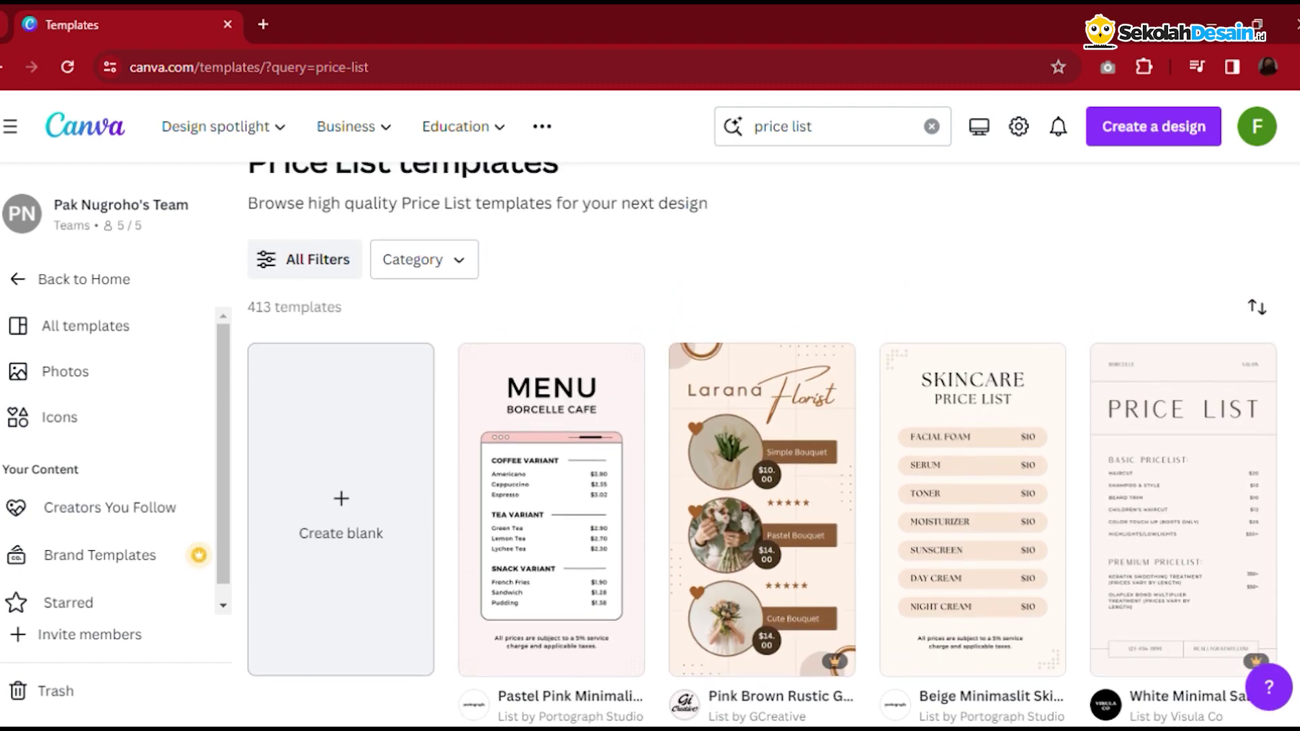
scroll(1188, 306, "down", 2)
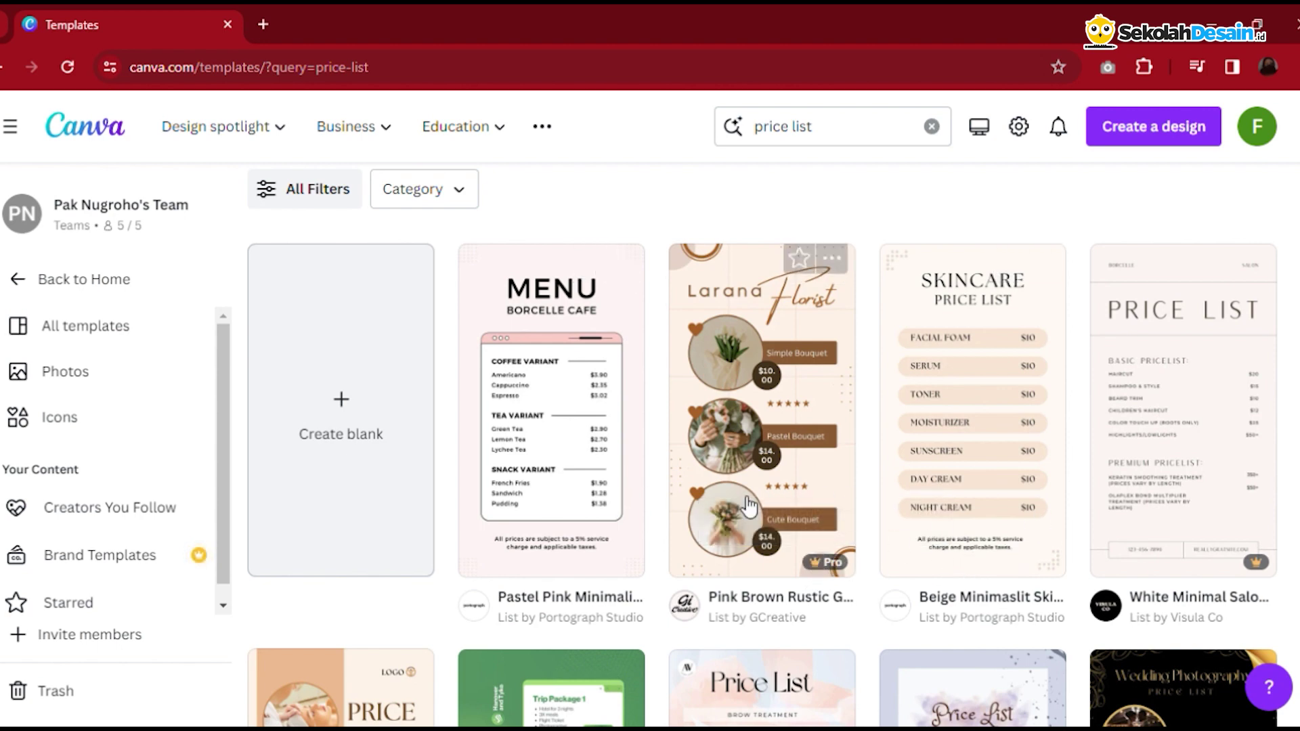
mouse_move(972, 508)
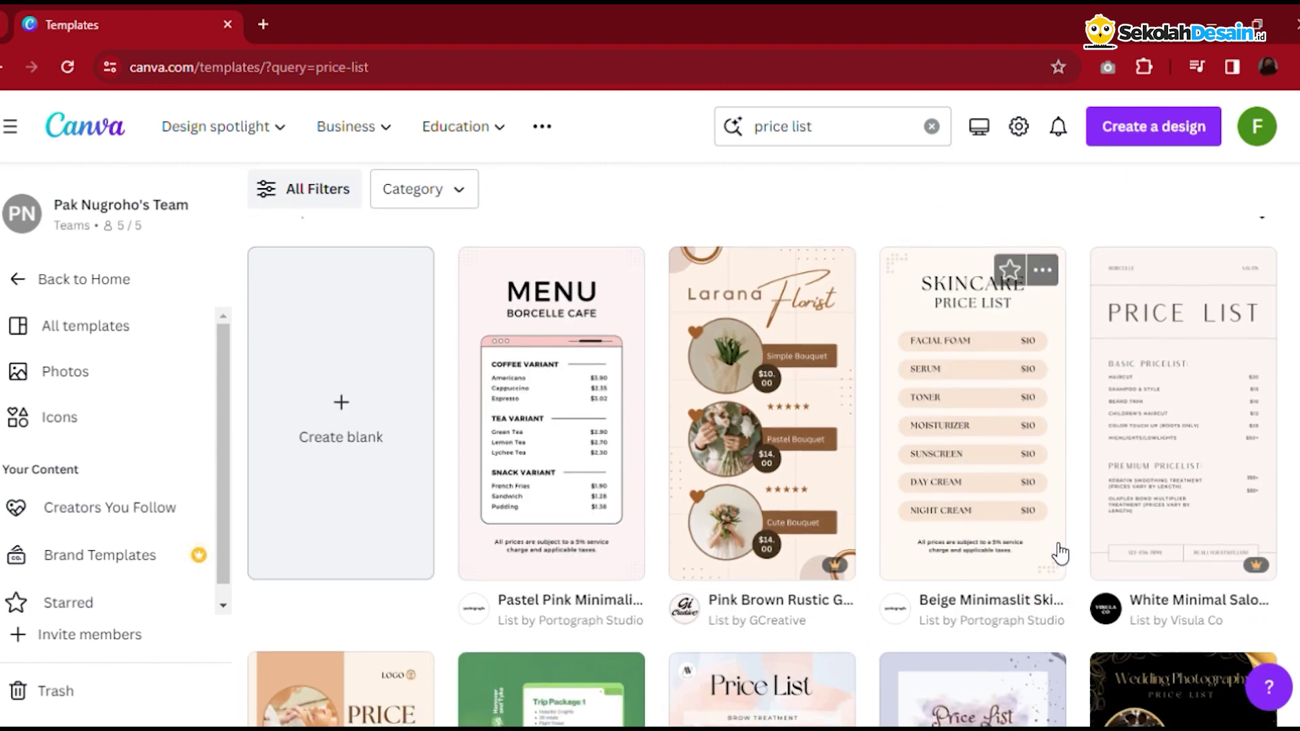
scroll(846, 474, "down", 3)
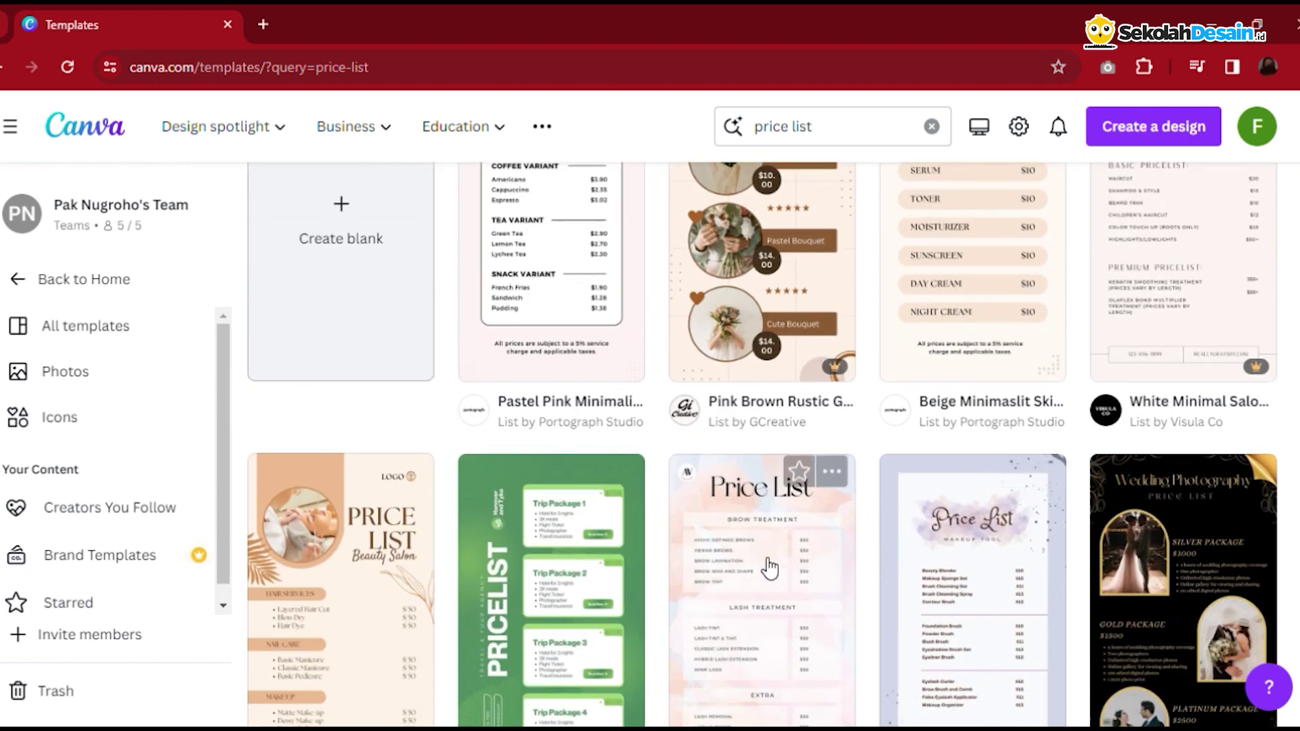
scroll(948, 589, "down", 10)
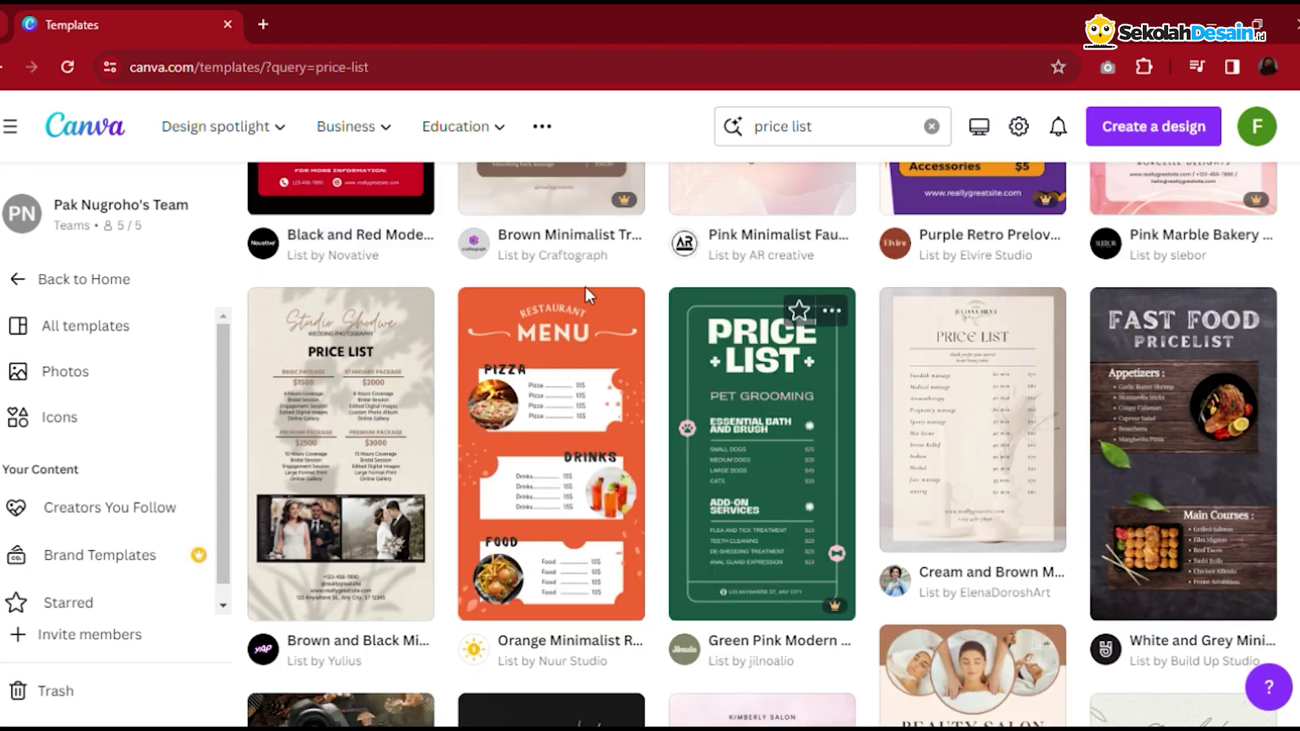
left_click(564, 427)
Customize the template as a new design and zoom the page to about 28%.
left_click(1009, 322)
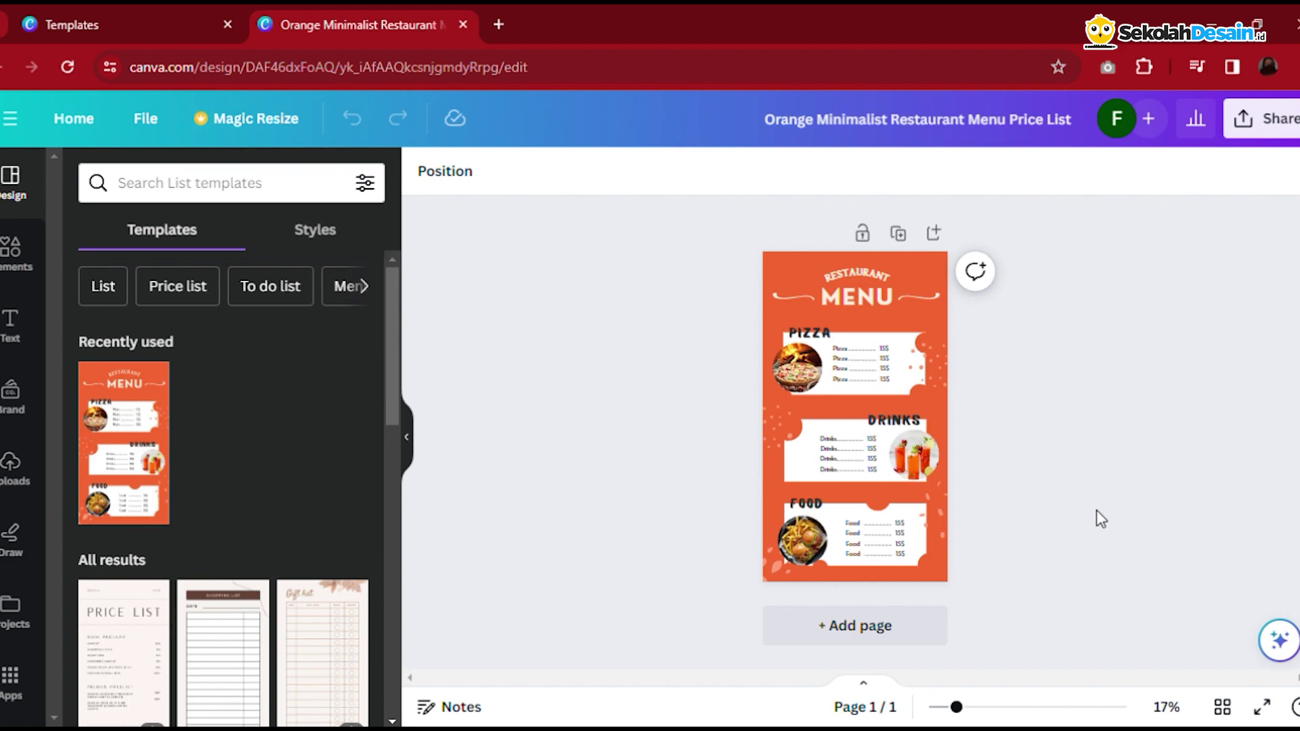
left_click(975, 707)
left_click_drag(979, 707, 988, 707)
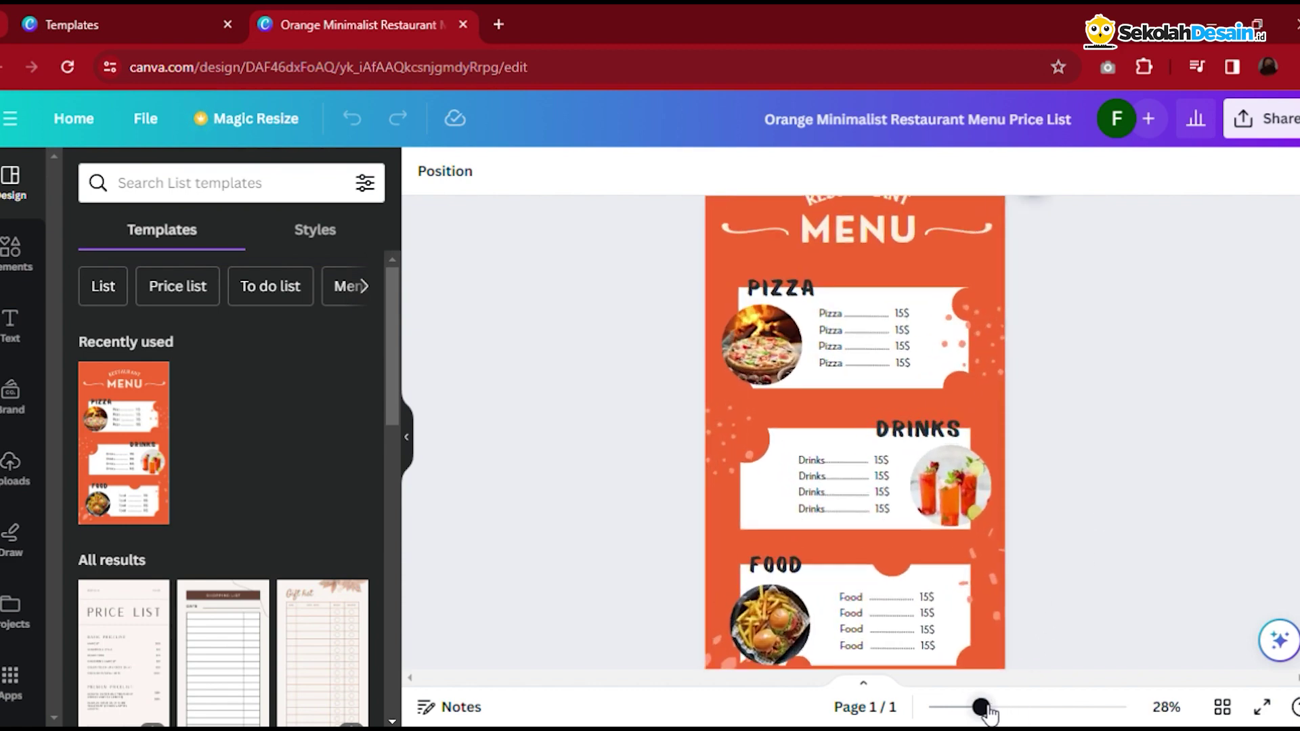
scroll(1107, 549, "up", 2)
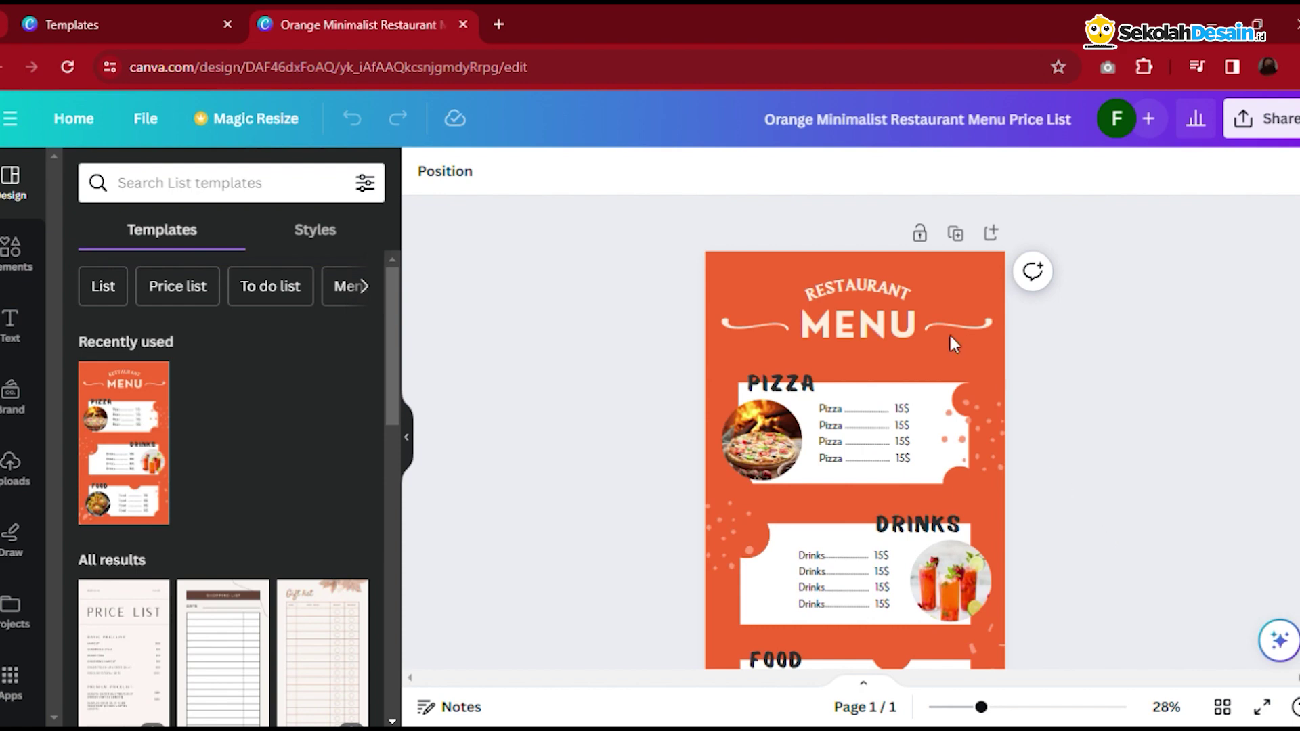
Replace the RESTAURANT heading above MENU with 'MOLLY RESTORAN'.
double_click(852, 289)
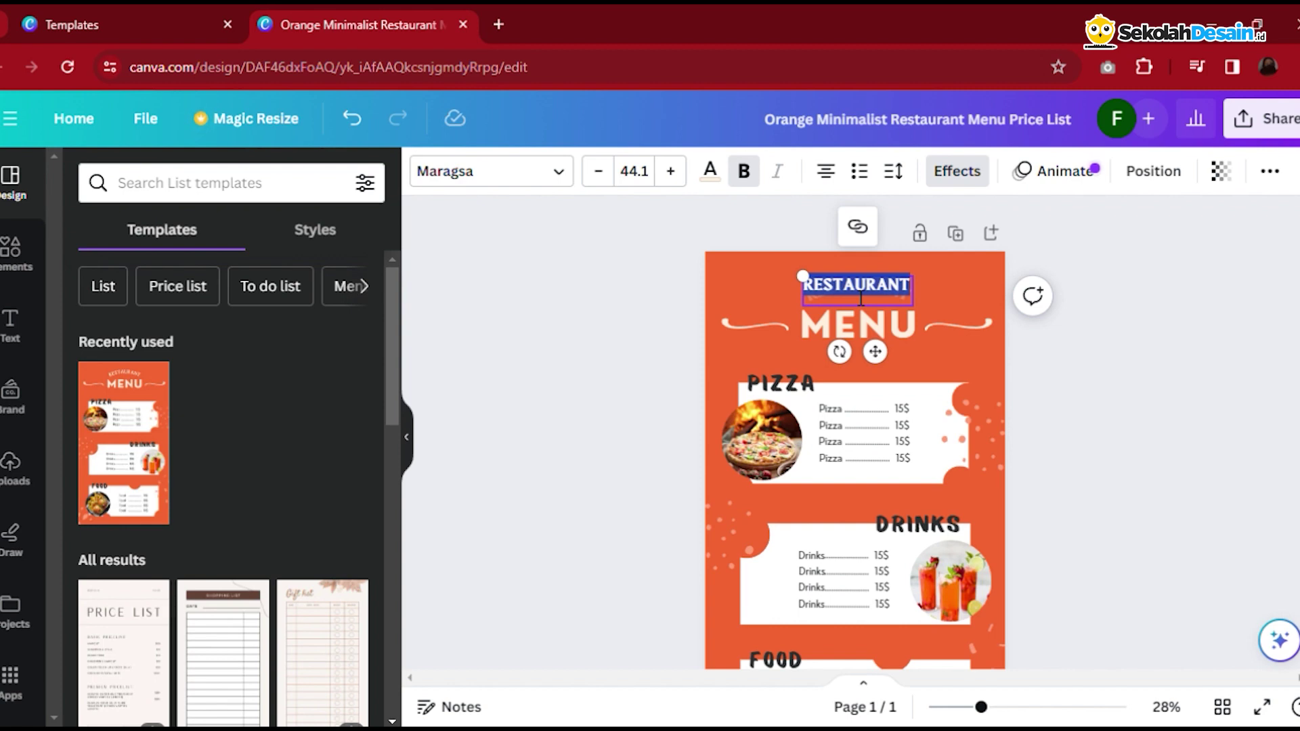
key("BackSpace")
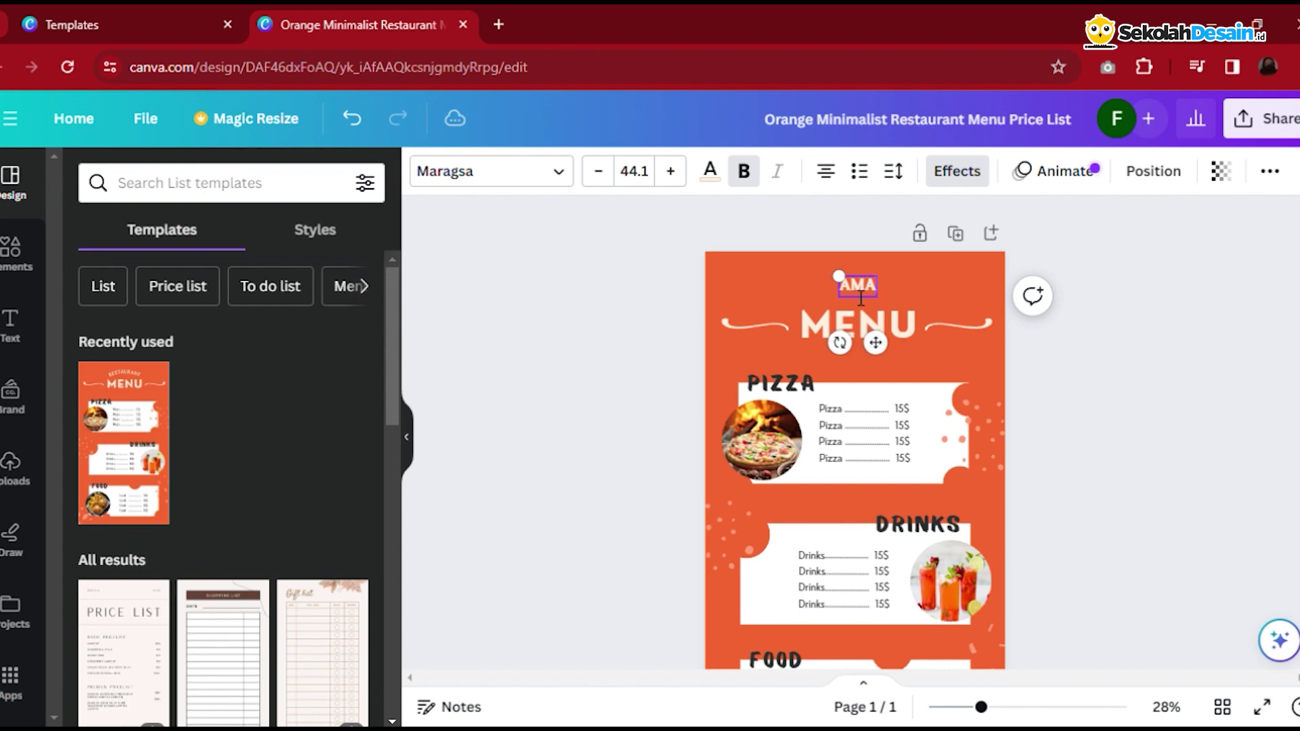
type("MOLLY REST")
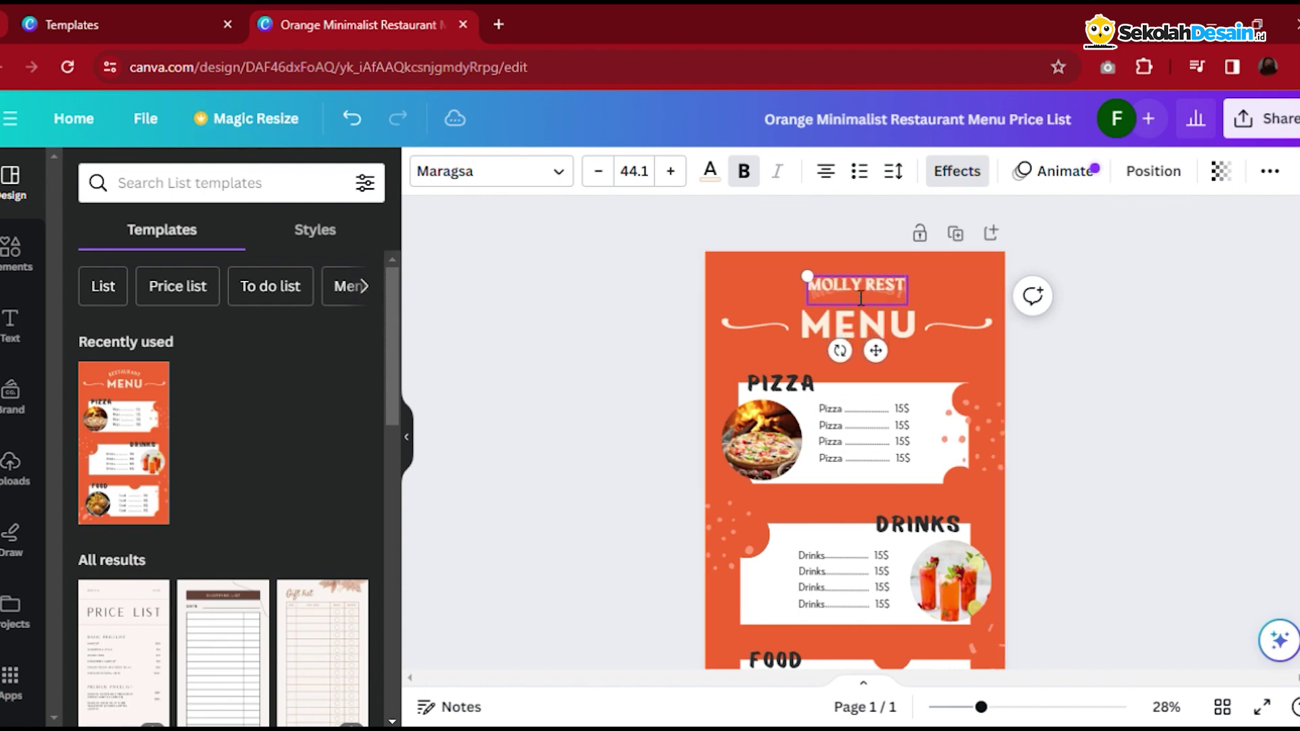
type("ORAN")
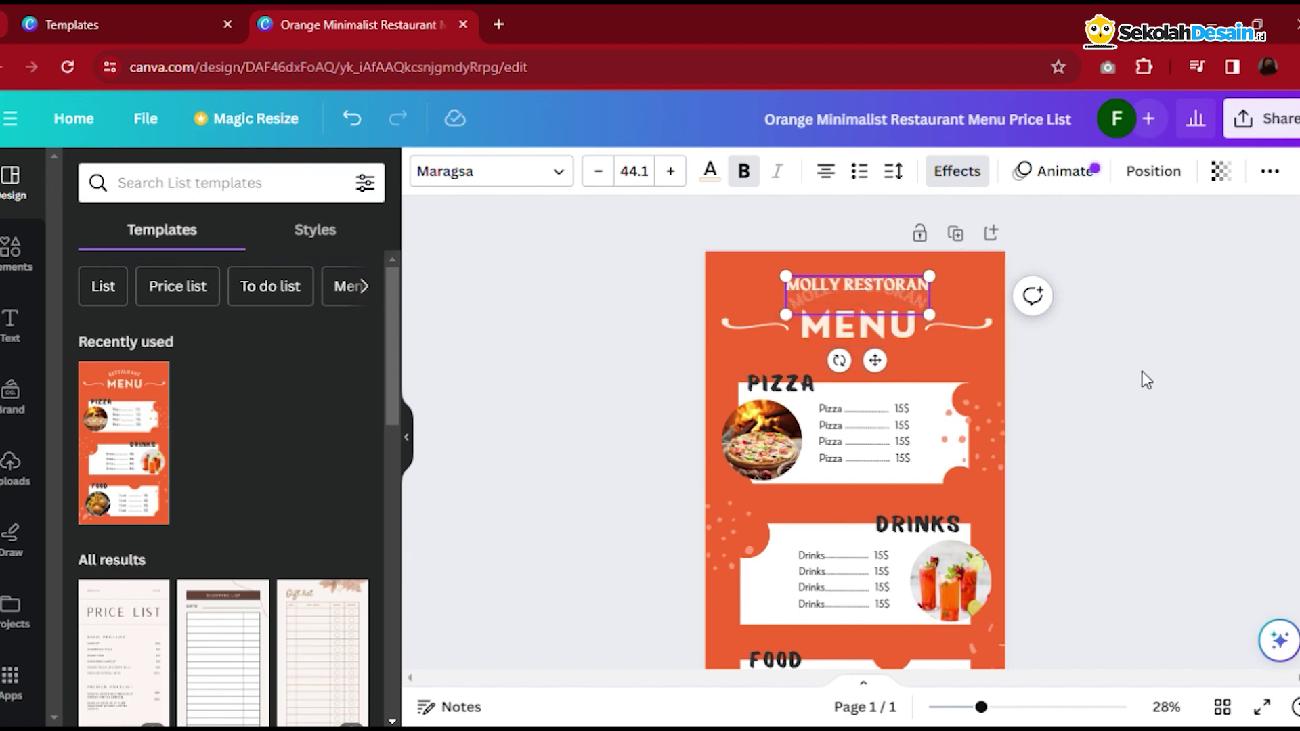
left_click(1135, 378)
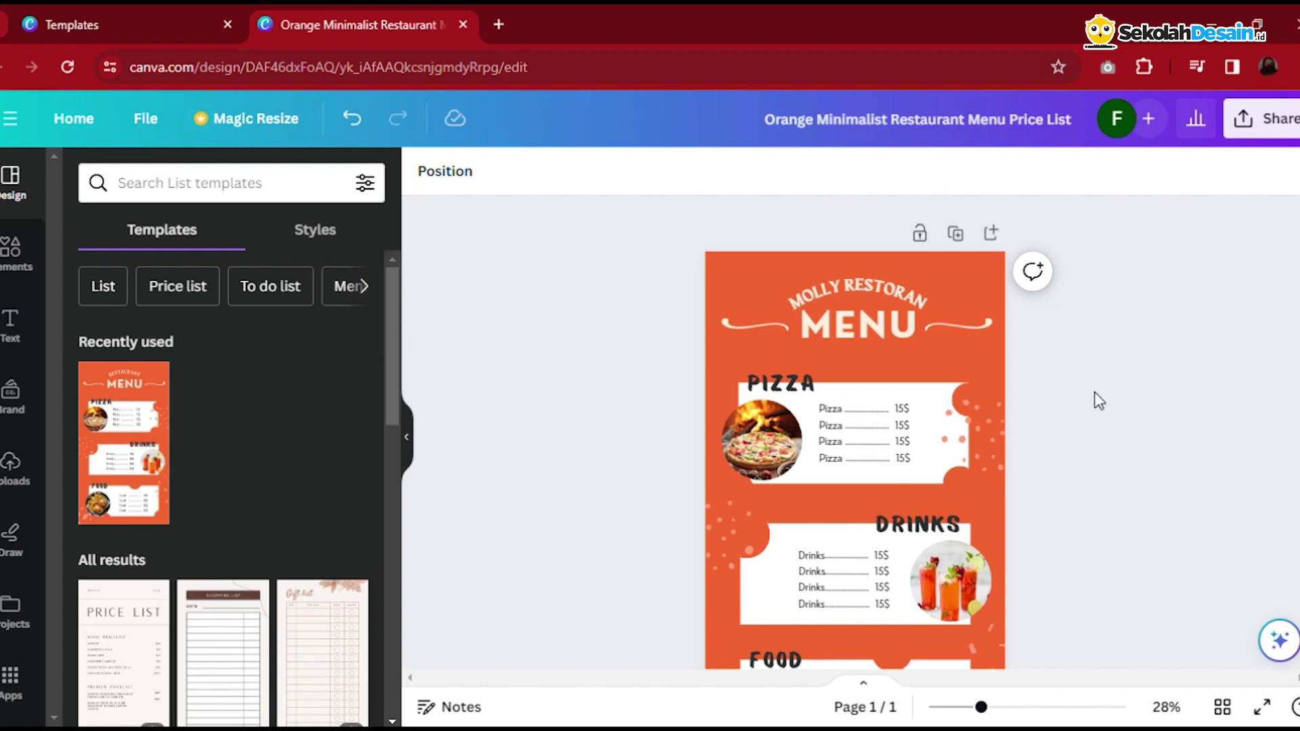
left_click(13, 276)
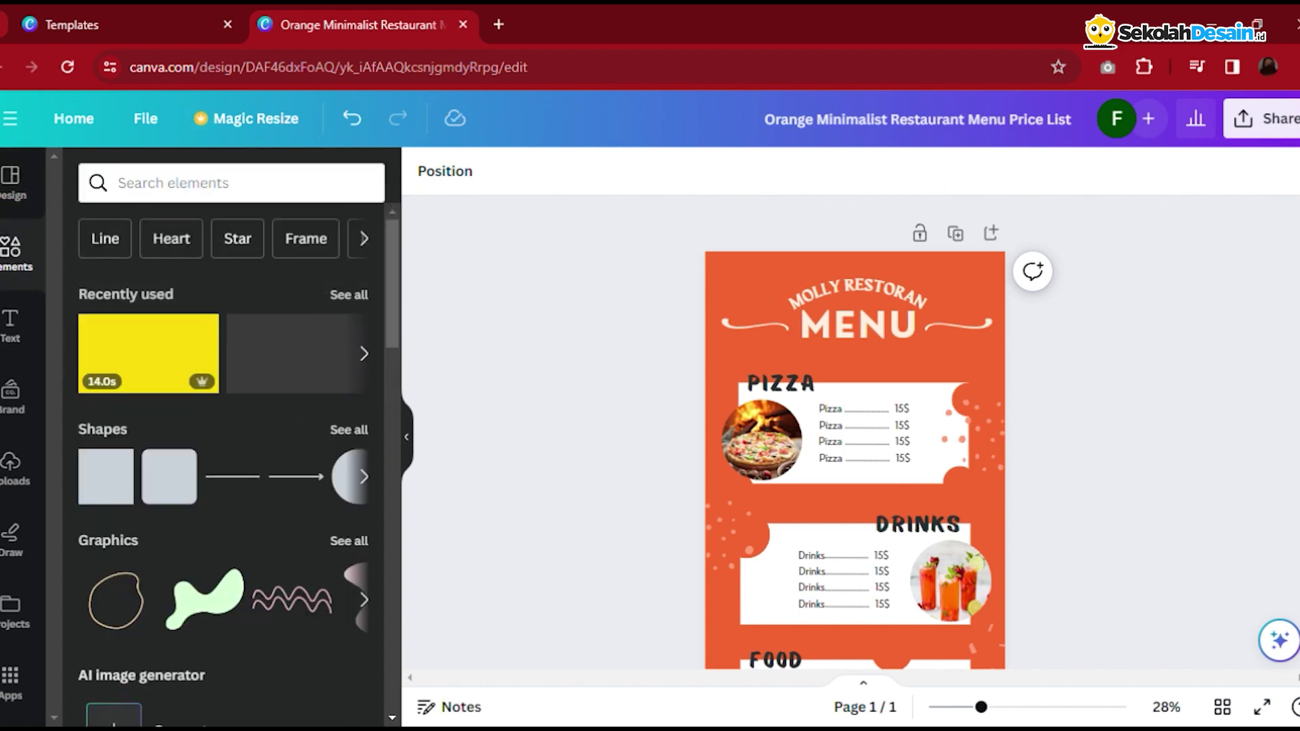
Search the elements library for pizza.
left_click(222, 190)
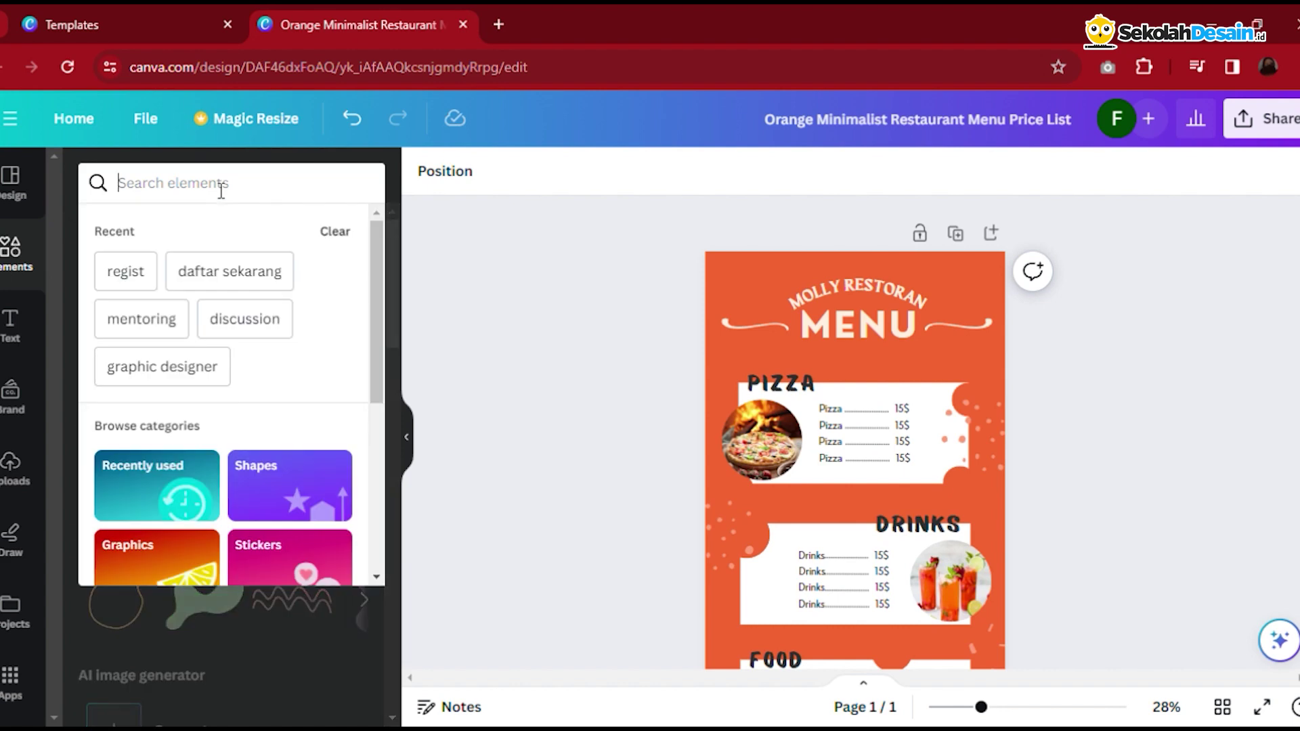
left_click(537, 273)
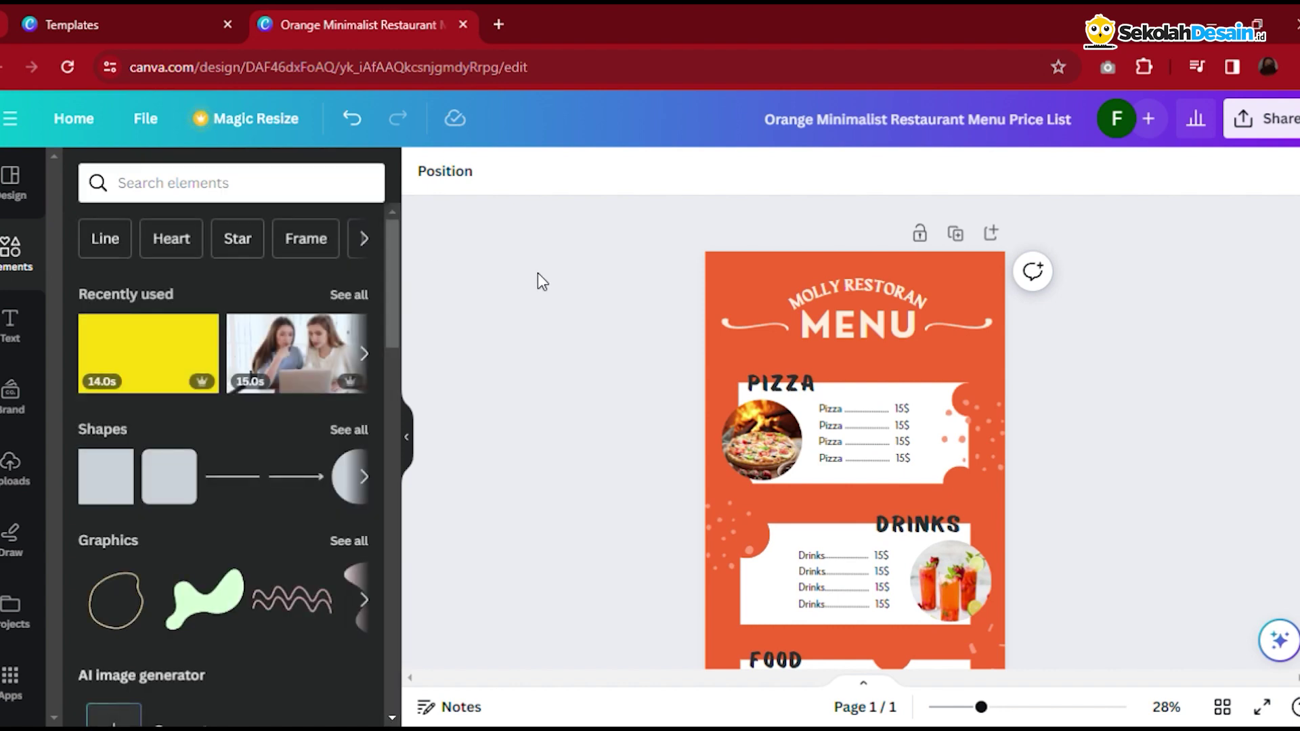
left_click(364, 353)
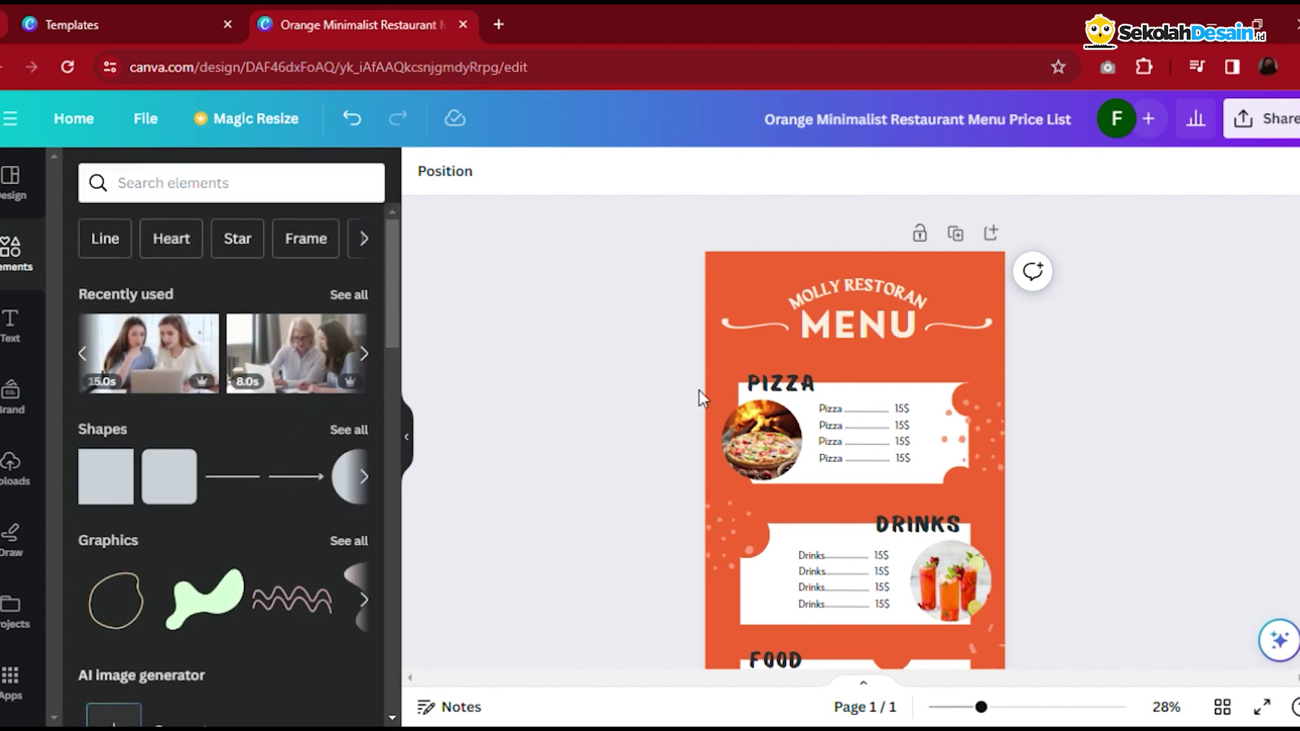
scroll(774, 418, "down", 3)
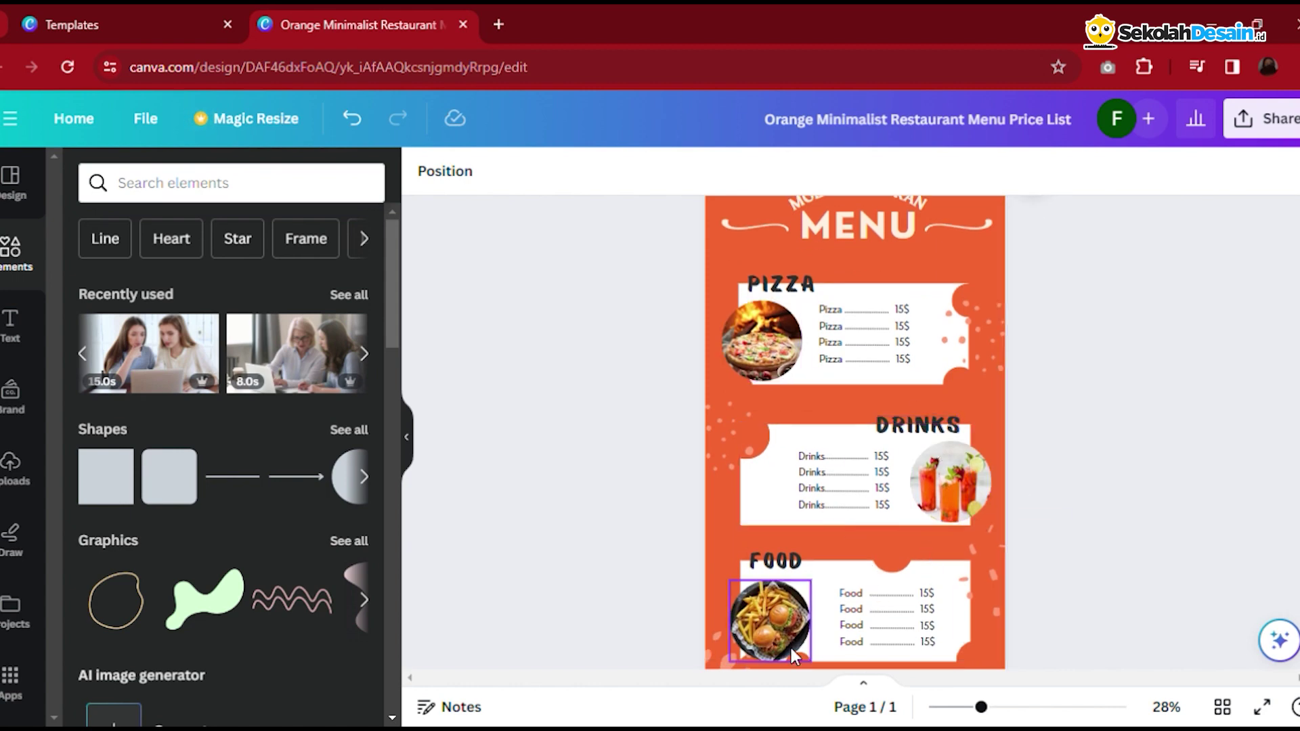
left_click(214, 195)
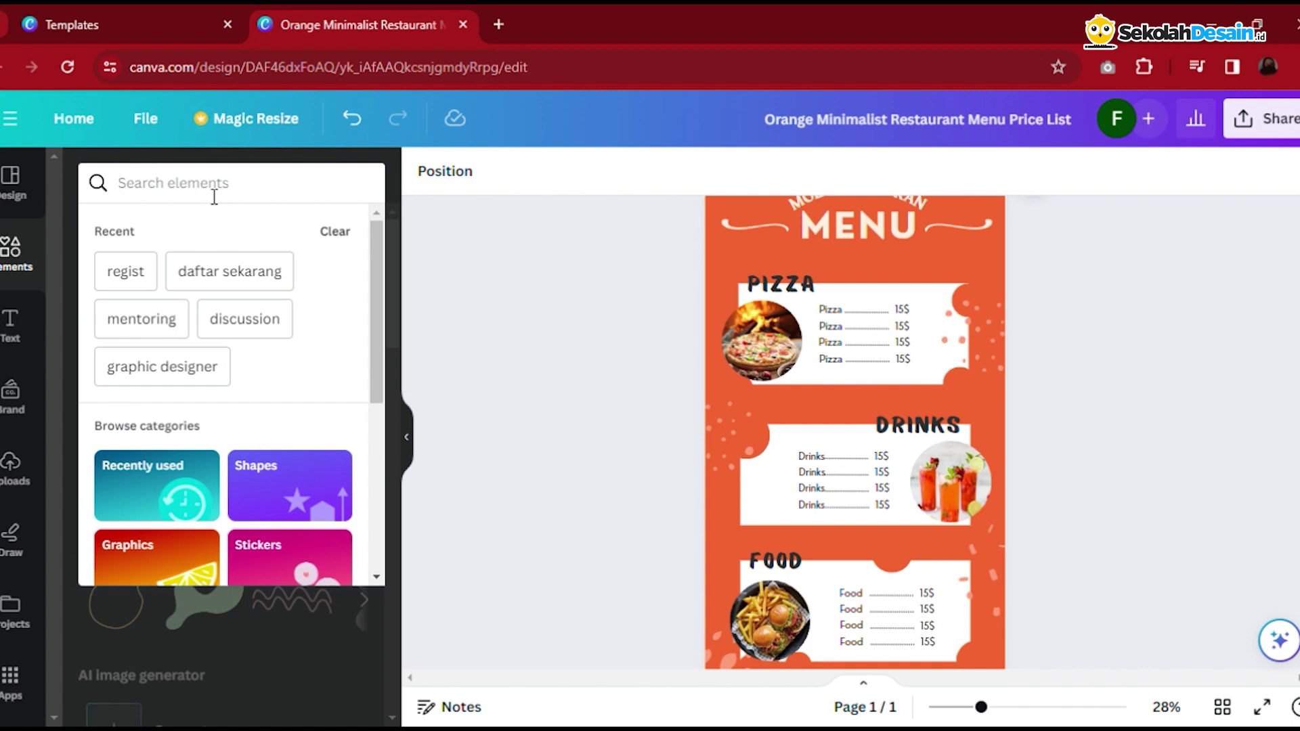
type("pi")
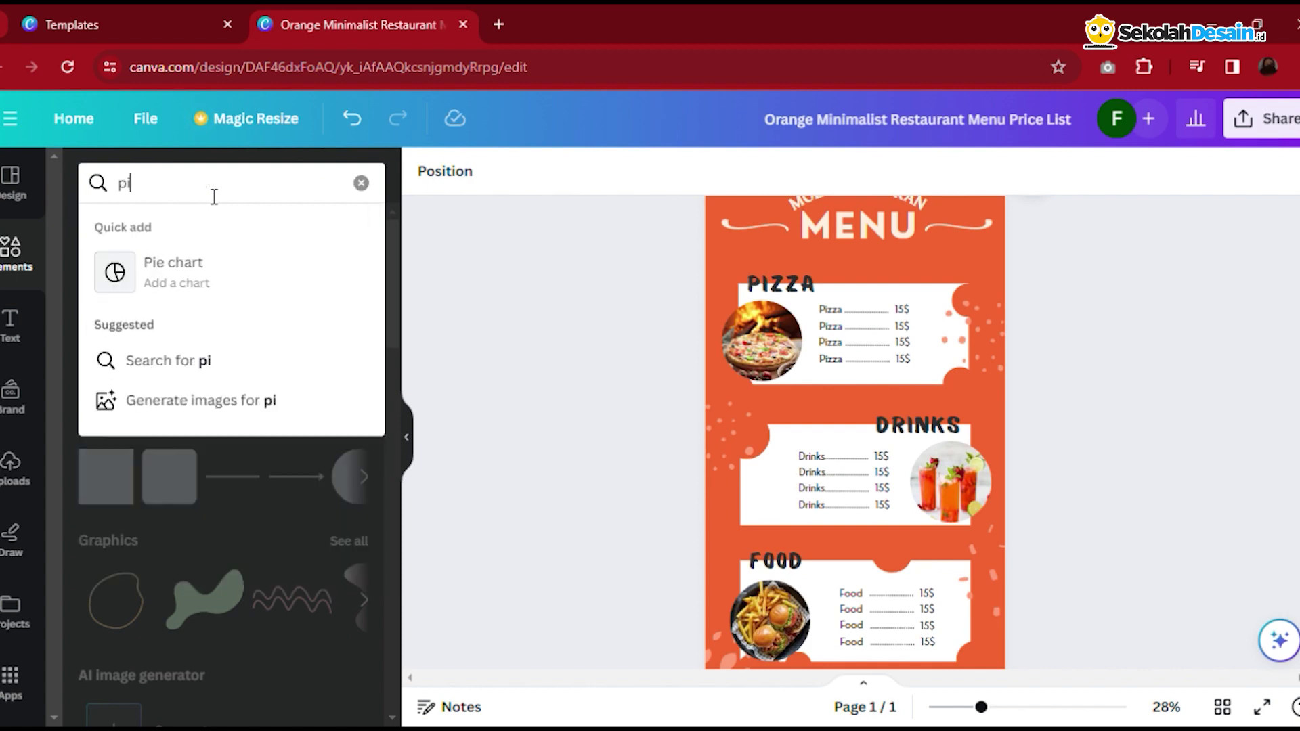
type("zz")
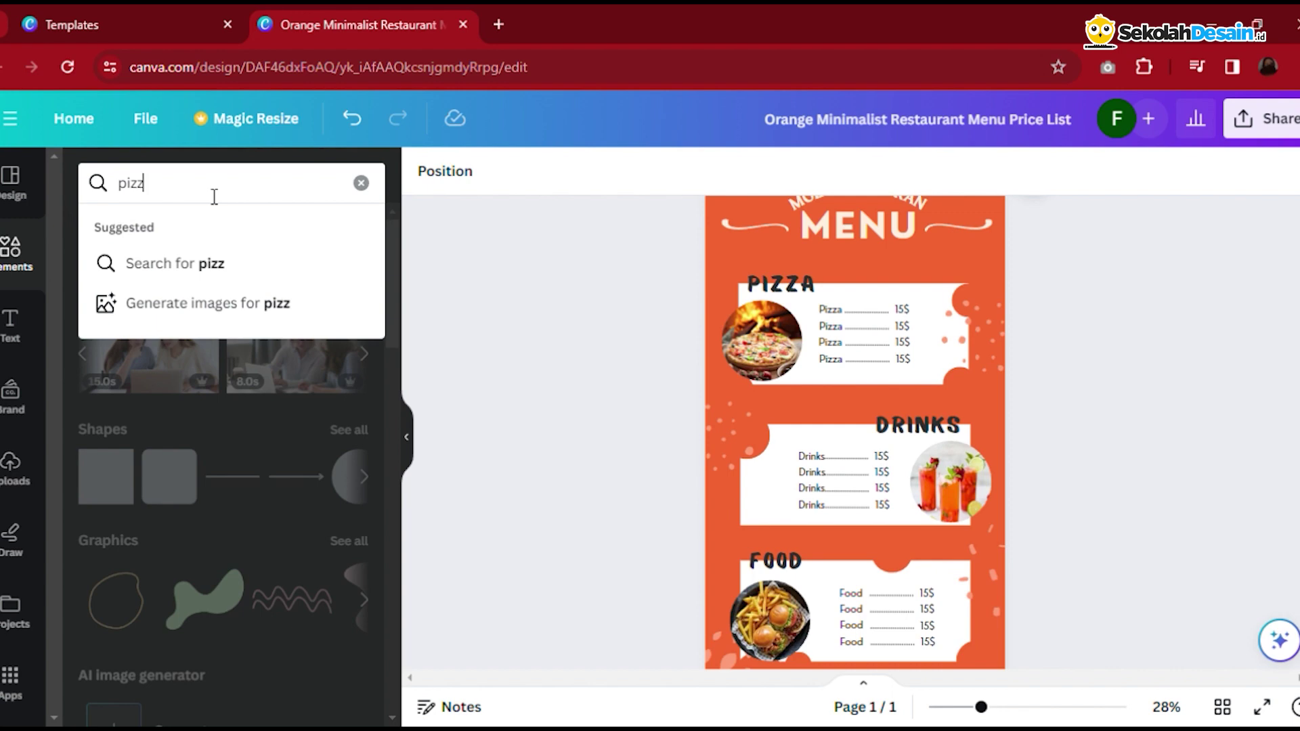
key("Return")
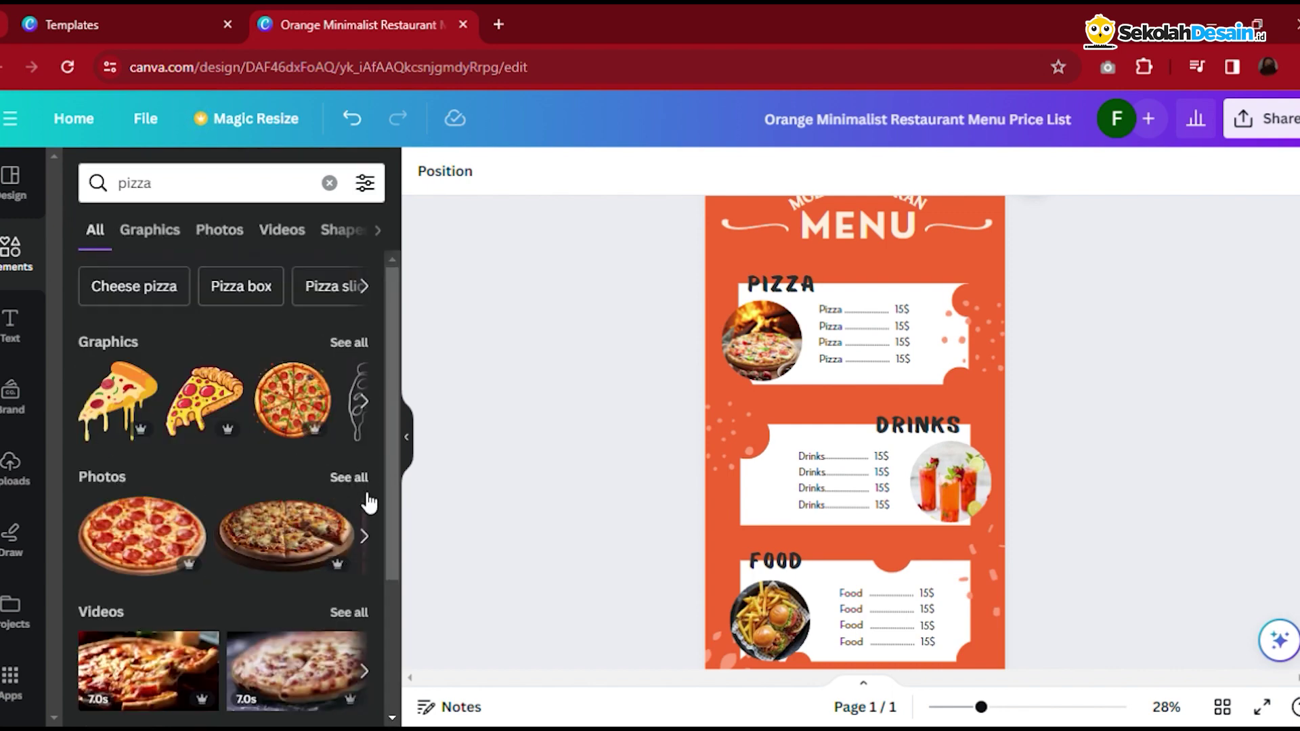
scroll(359, 542, "down", 3)
scroll(346, 586, "up", 3)
Browse the pizza results across graphics, videos and shapes, ending on Photos.
left_click(148, 243)
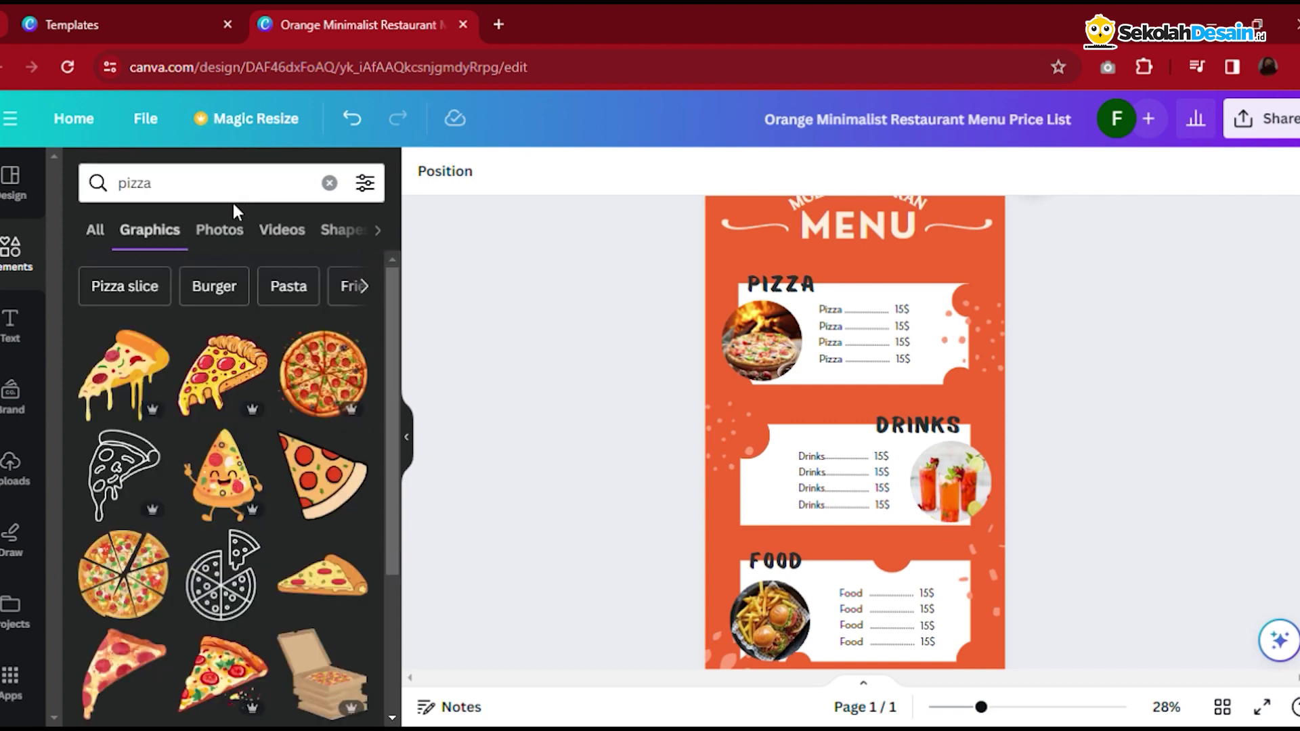
left_click(229, 234)
scroll(242, 624, "down", 5)
scroll(261, 652, "down", 3)
scroll(318, 359, "up", 7)
left_click(298, 244)
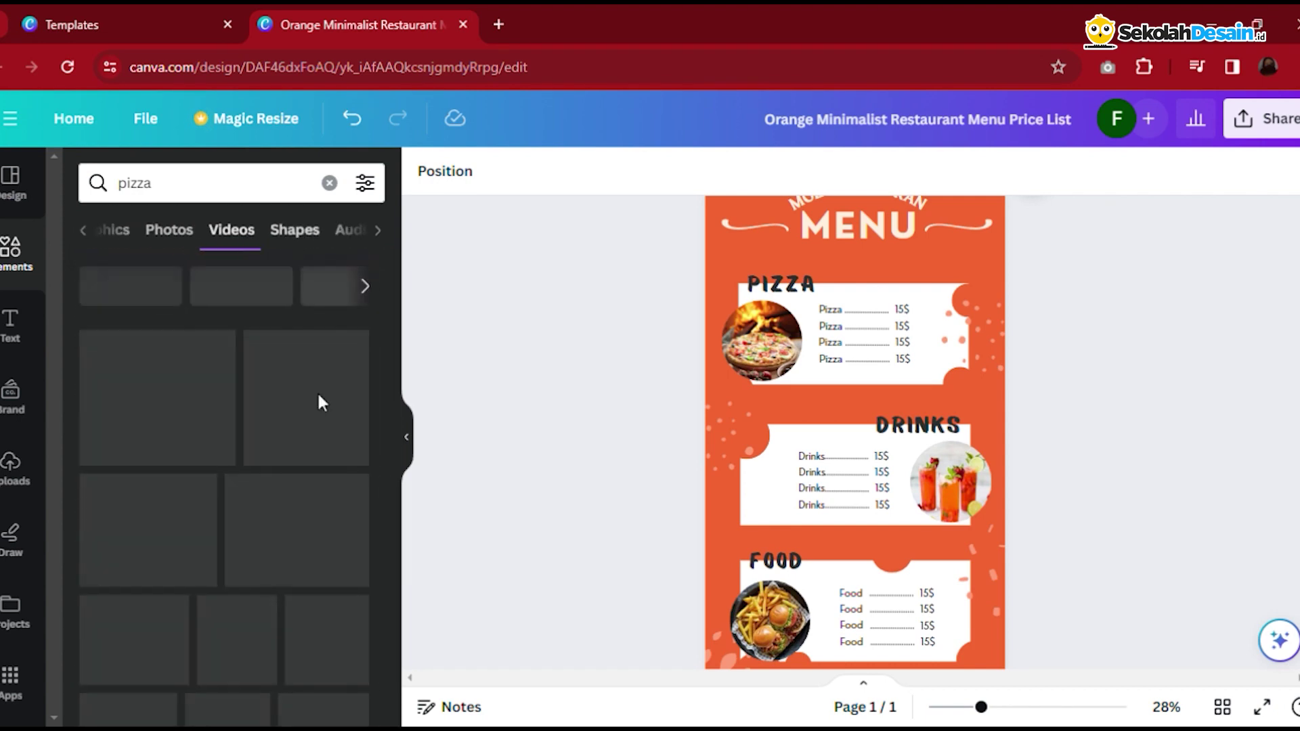
left_click(291, 240)
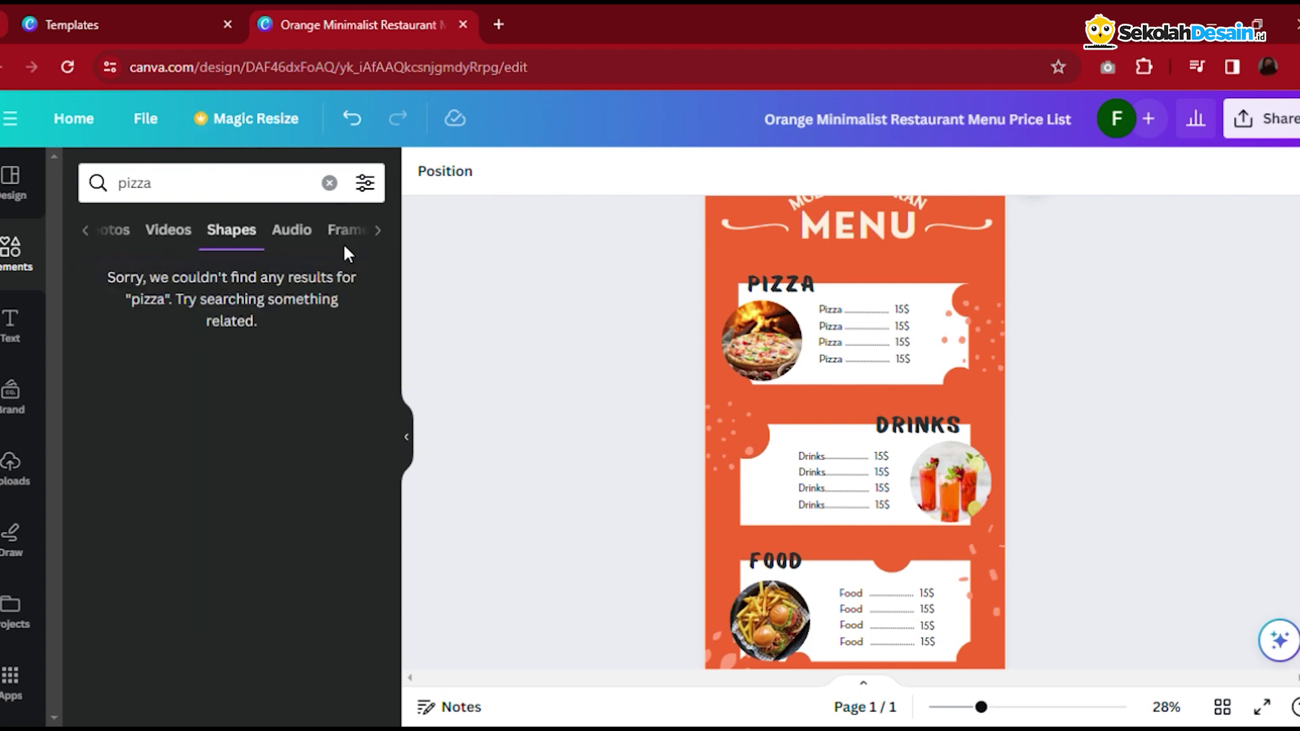
left_click(170, 230)
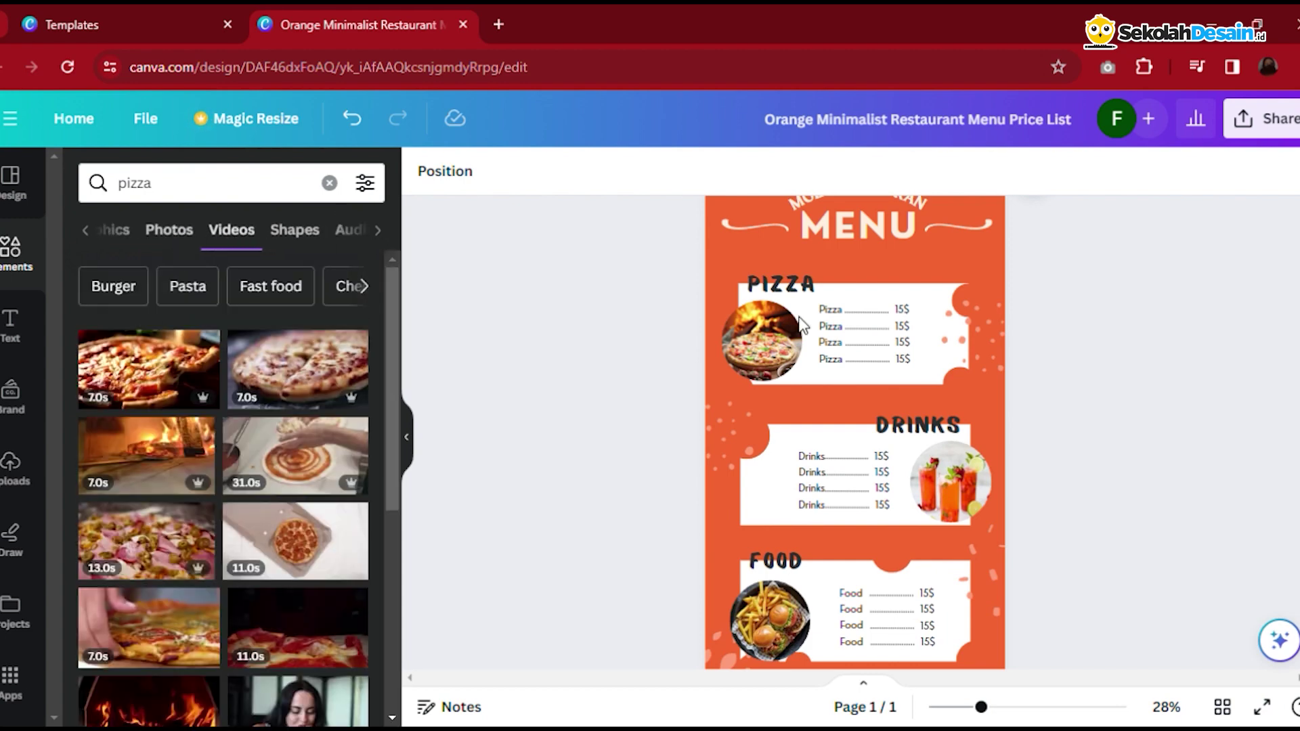
left_click(172, 231)
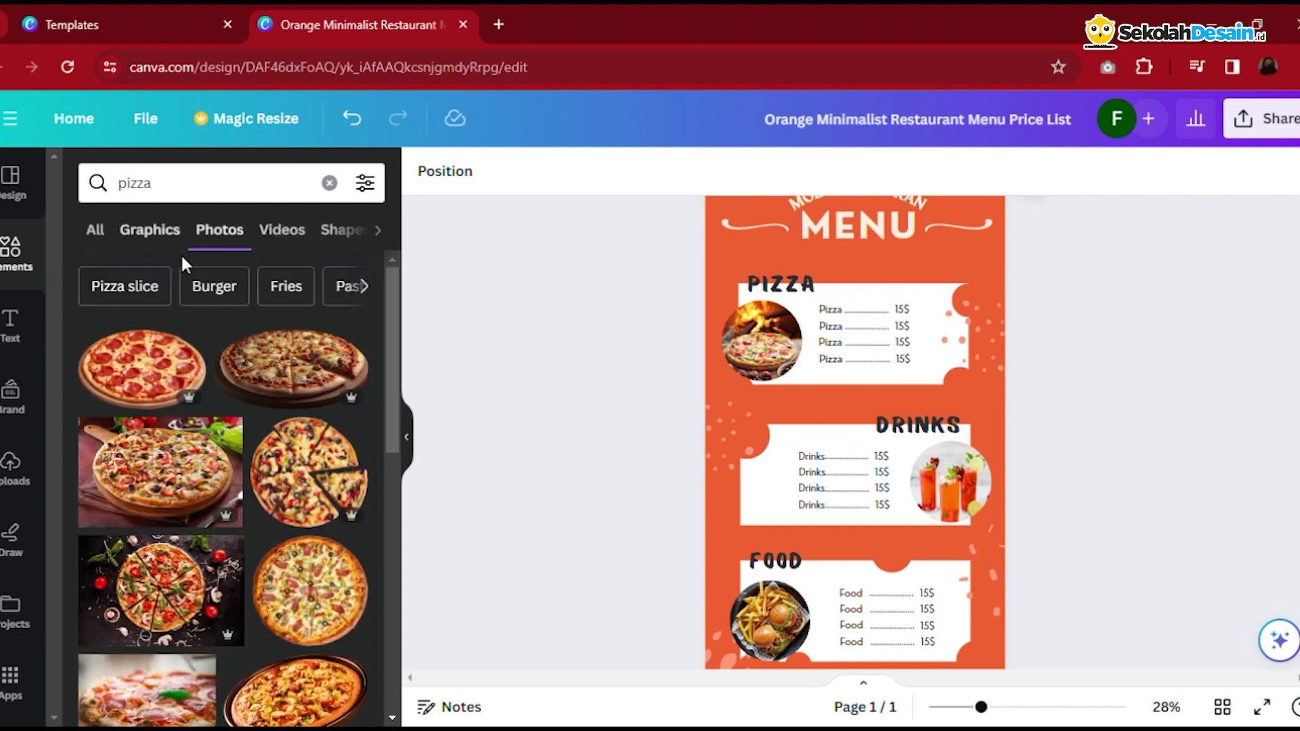
Drop a whole pan pizza photo into the PIZZA circle frame.
left_click(766, 359)
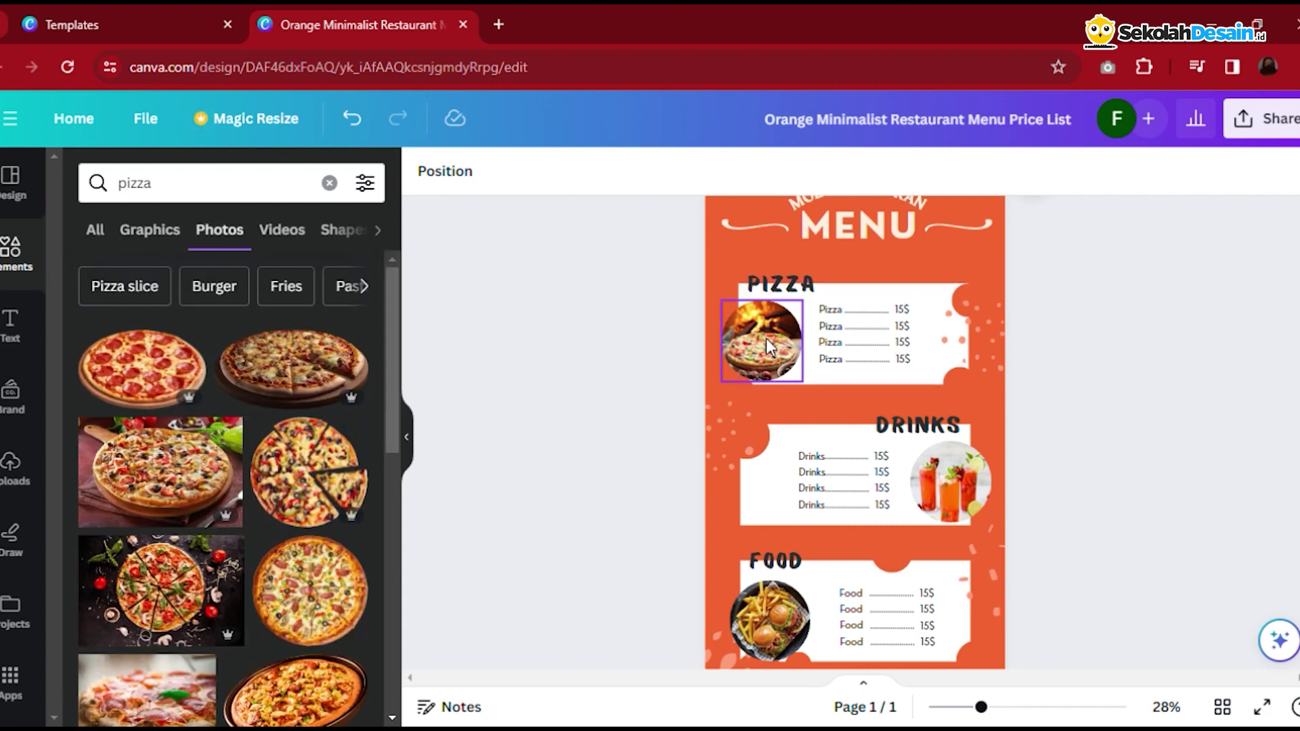
scroll(318, 466, "down", 3)
scroll(319, 465, "down", 1)
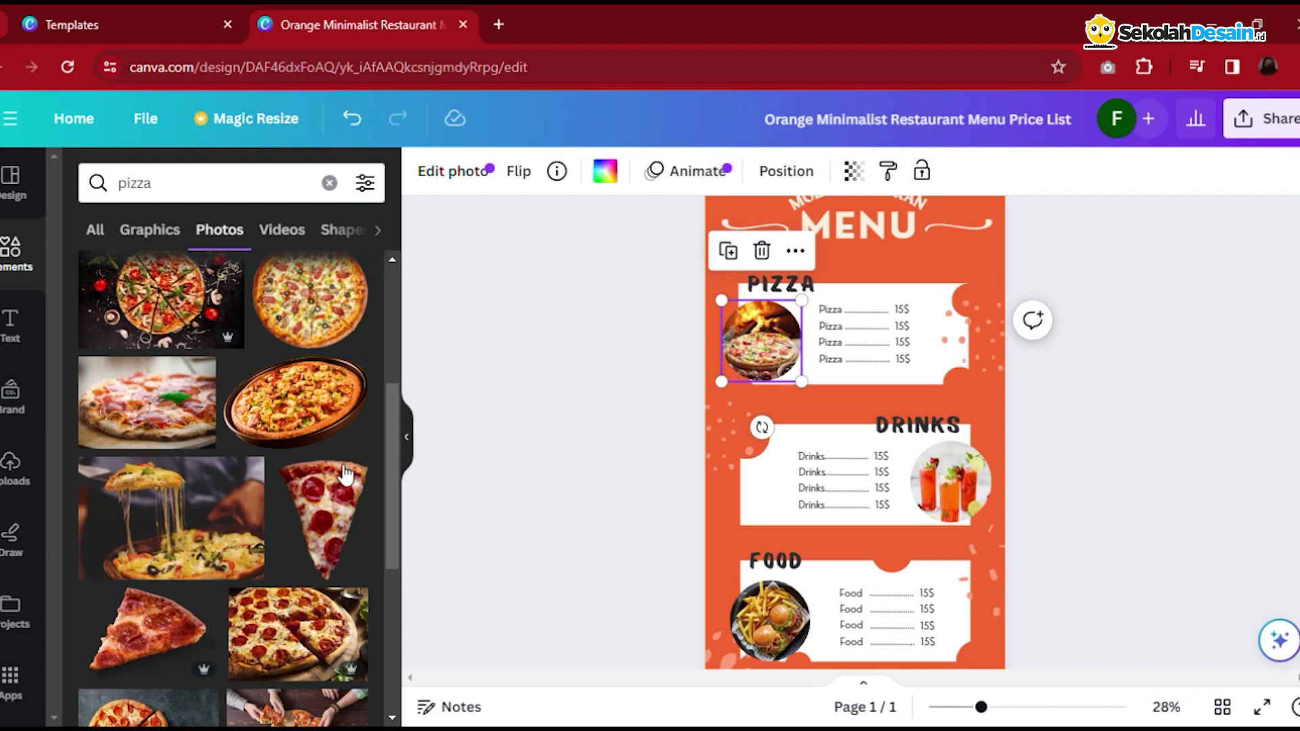
scroll(359, 472, "down", 1)
scroll(359, 472, "down", 2)
scroll(355, 464, "up", 3)
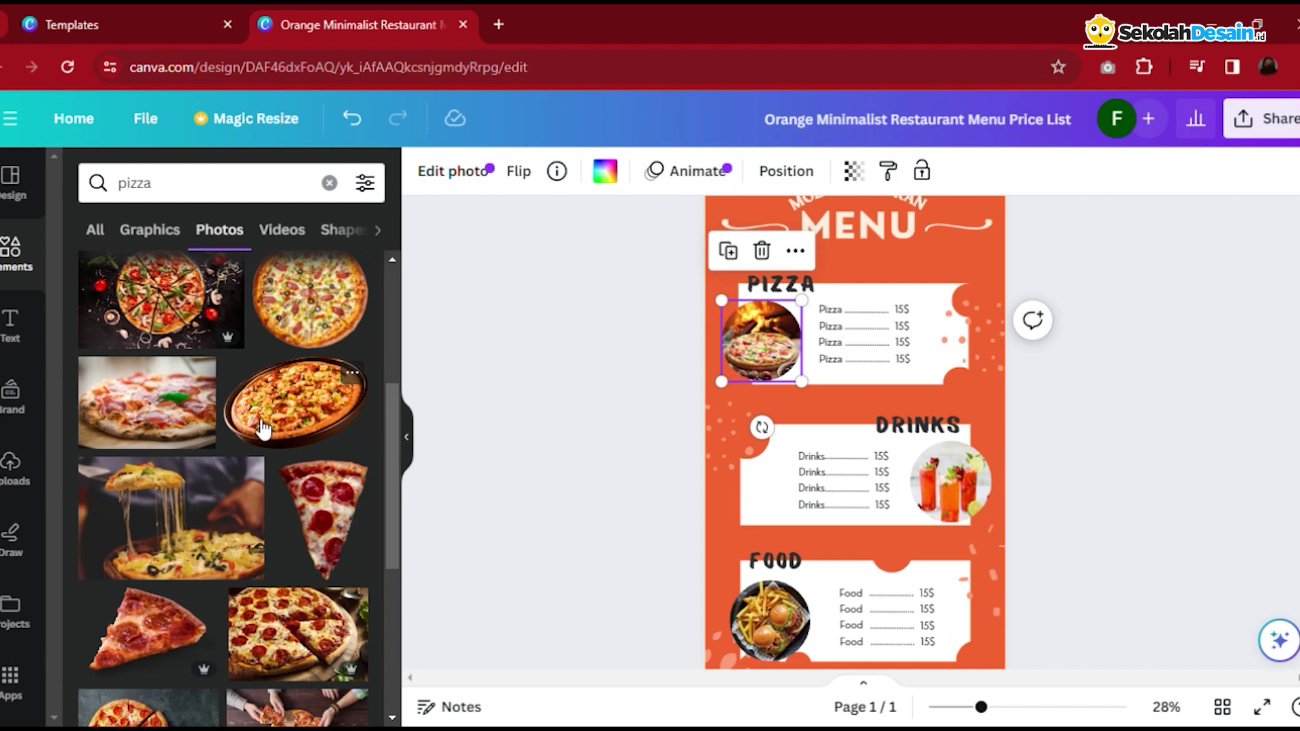
left_click_drag(281, 410, 754, 335)
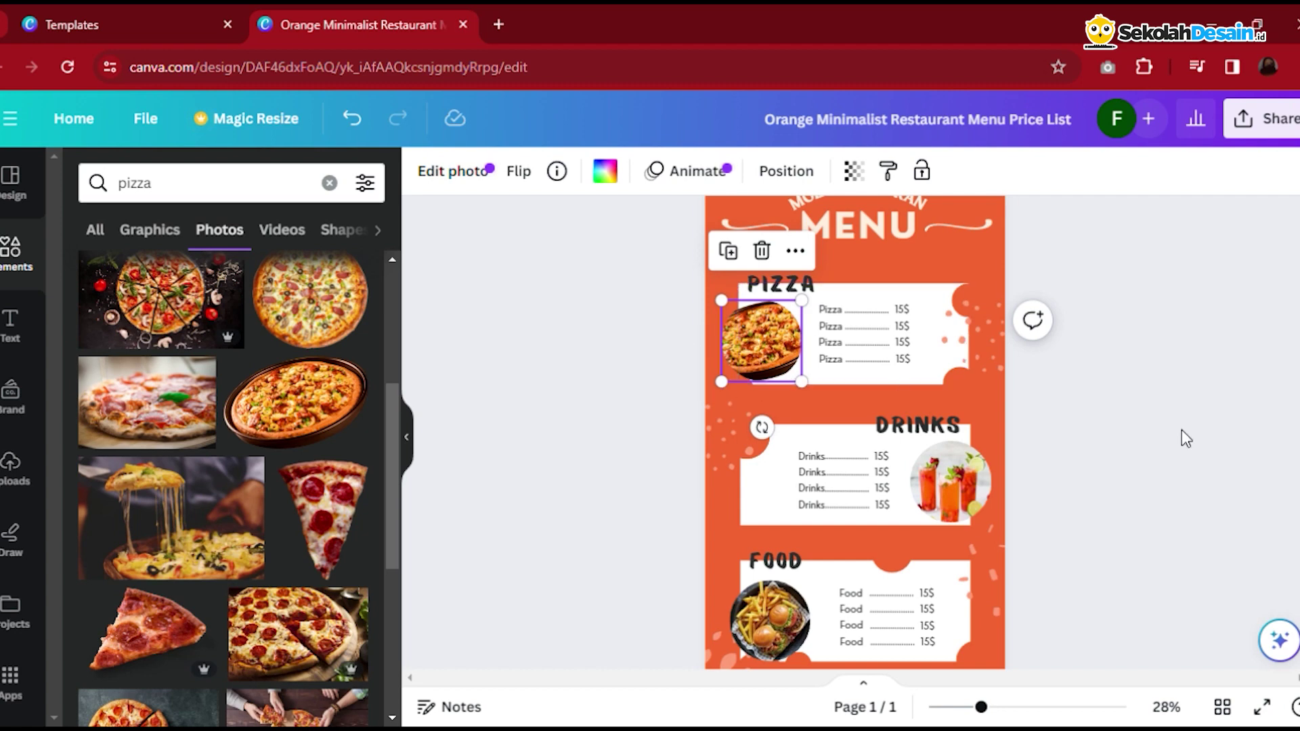
scroll(1117, 427, "up", 2)
left_click(1197, 445)
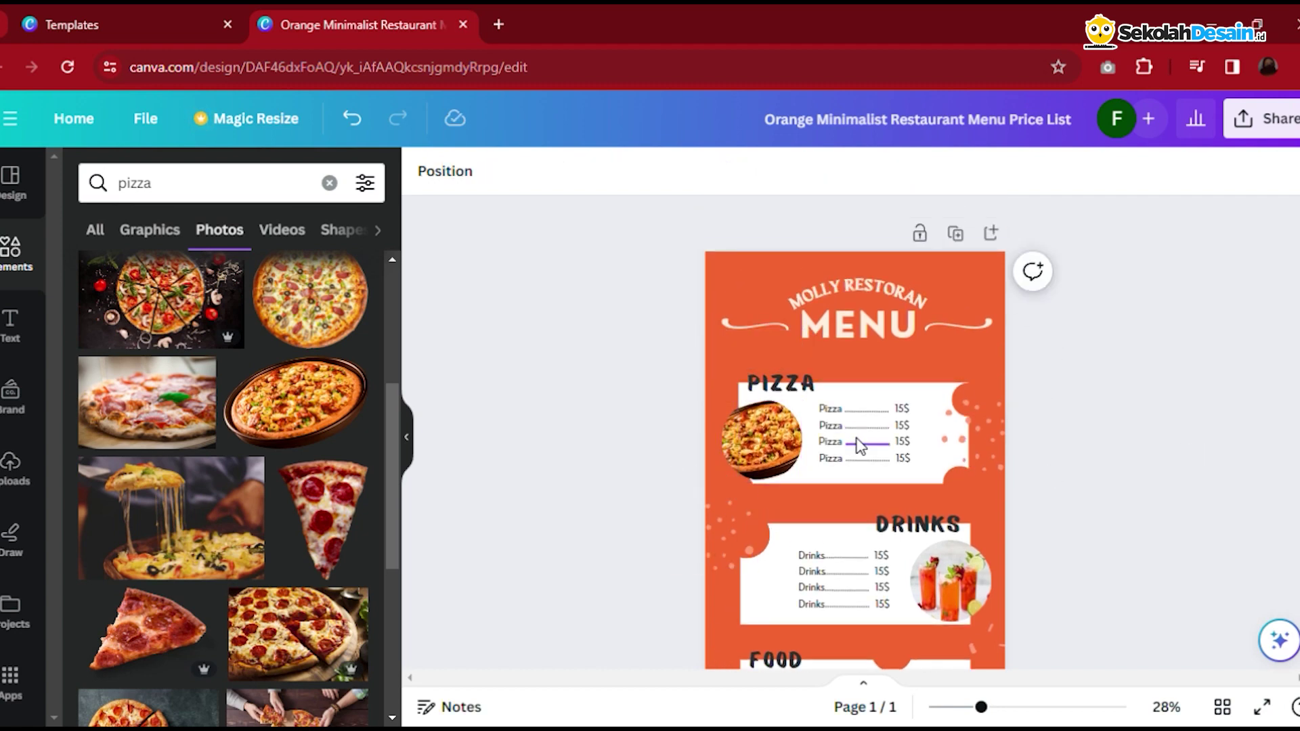
Rename the first pizza item to 'Hot Pizza', widened onto one line.
scroll(1105, 481, "down", 4)
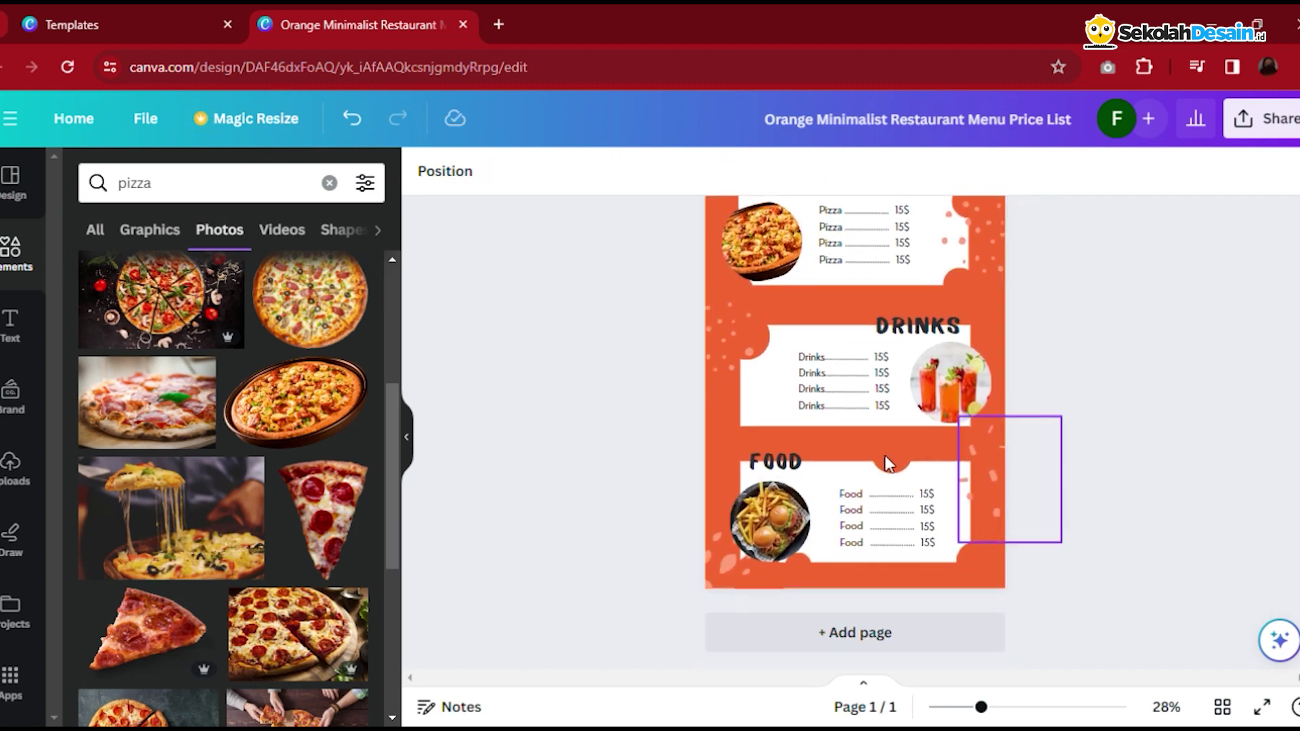
scroll(809, 440, "up", 4)
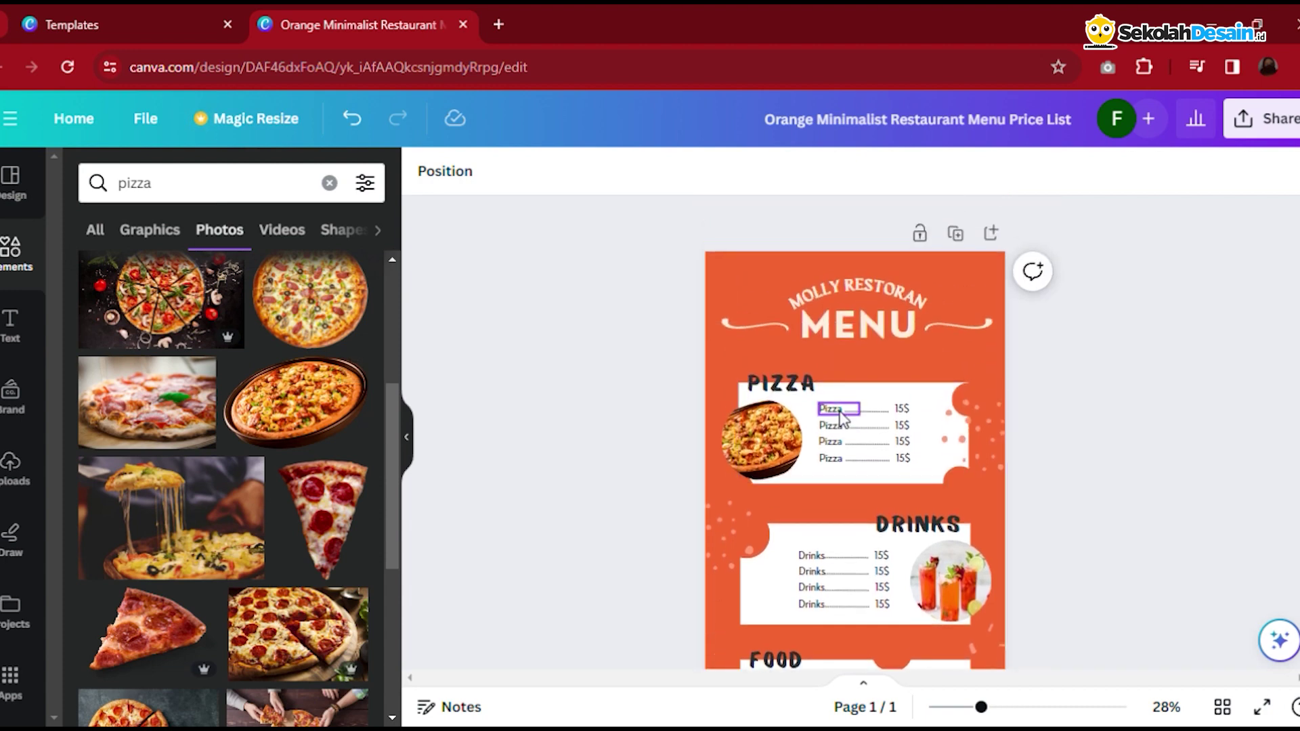
left_click(840, 418)
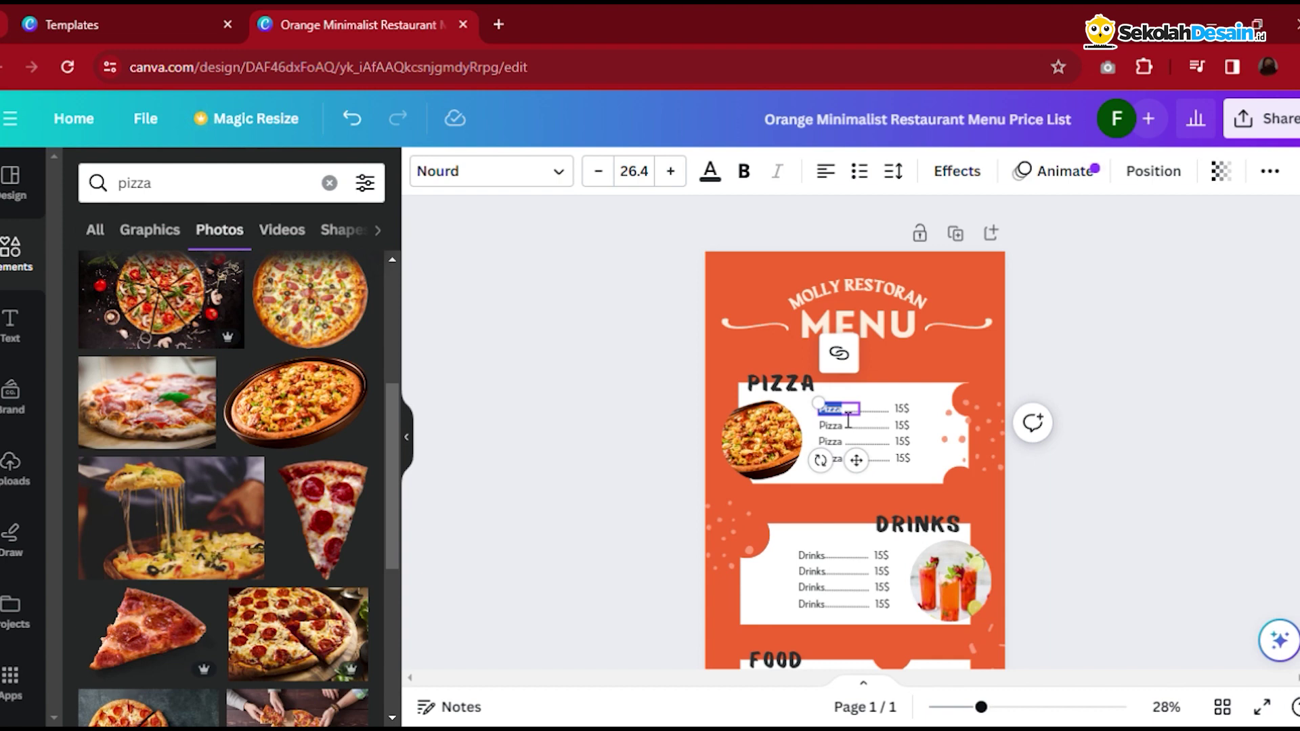
key("BackSpace")
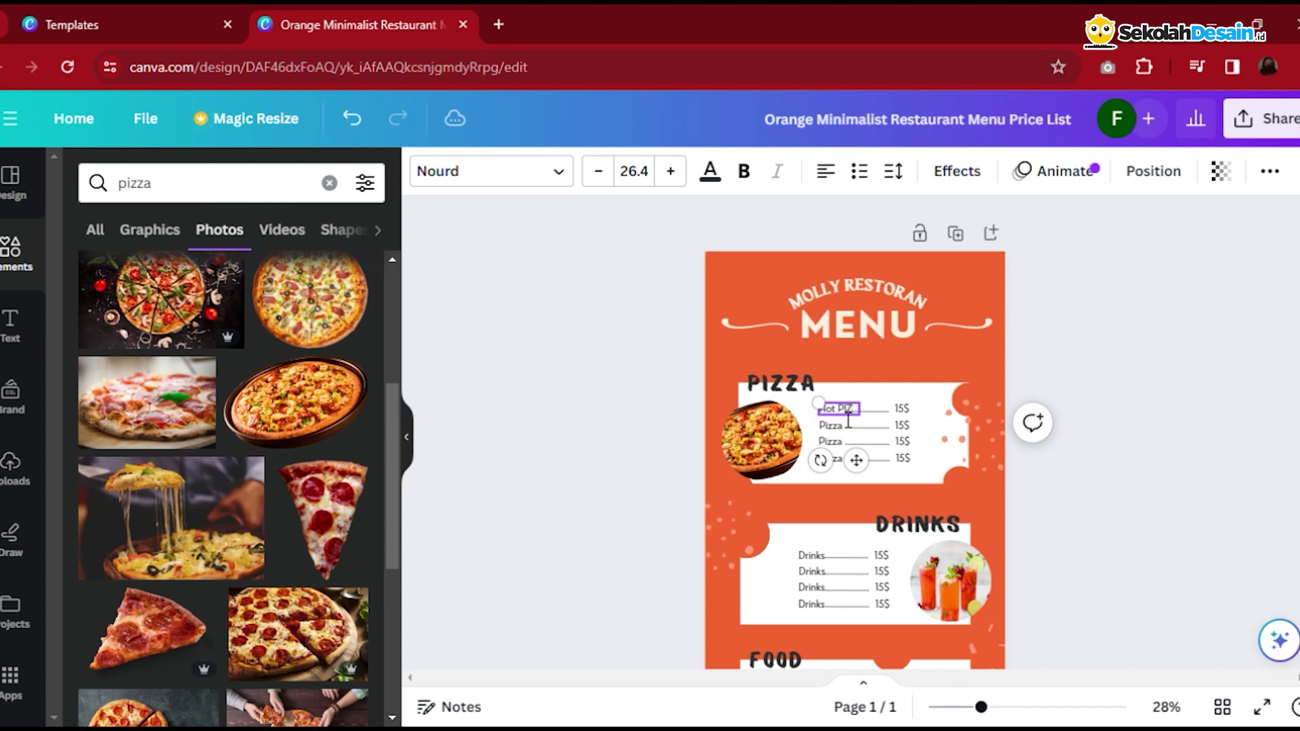
type("ZA")
key("BackSpace")
type("a")
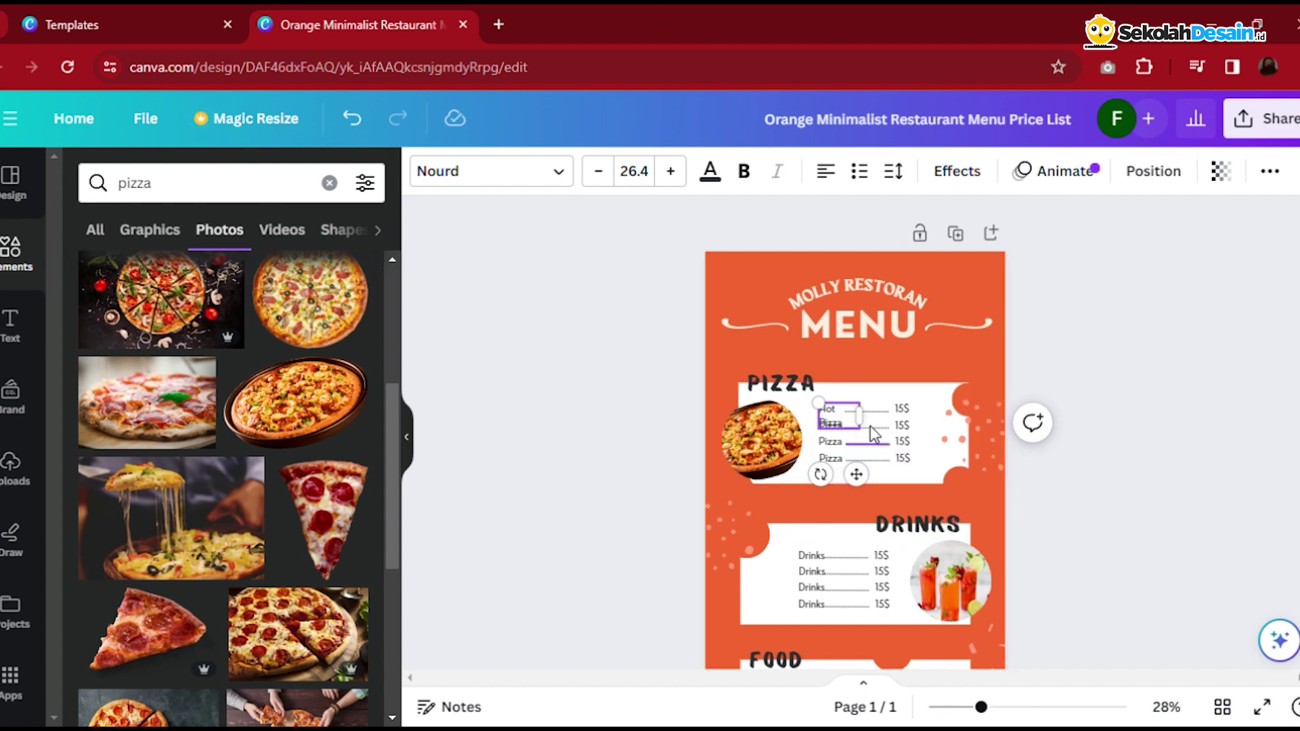
left_click_drag(859, 415, 889, 416)
left_click(935, 424)
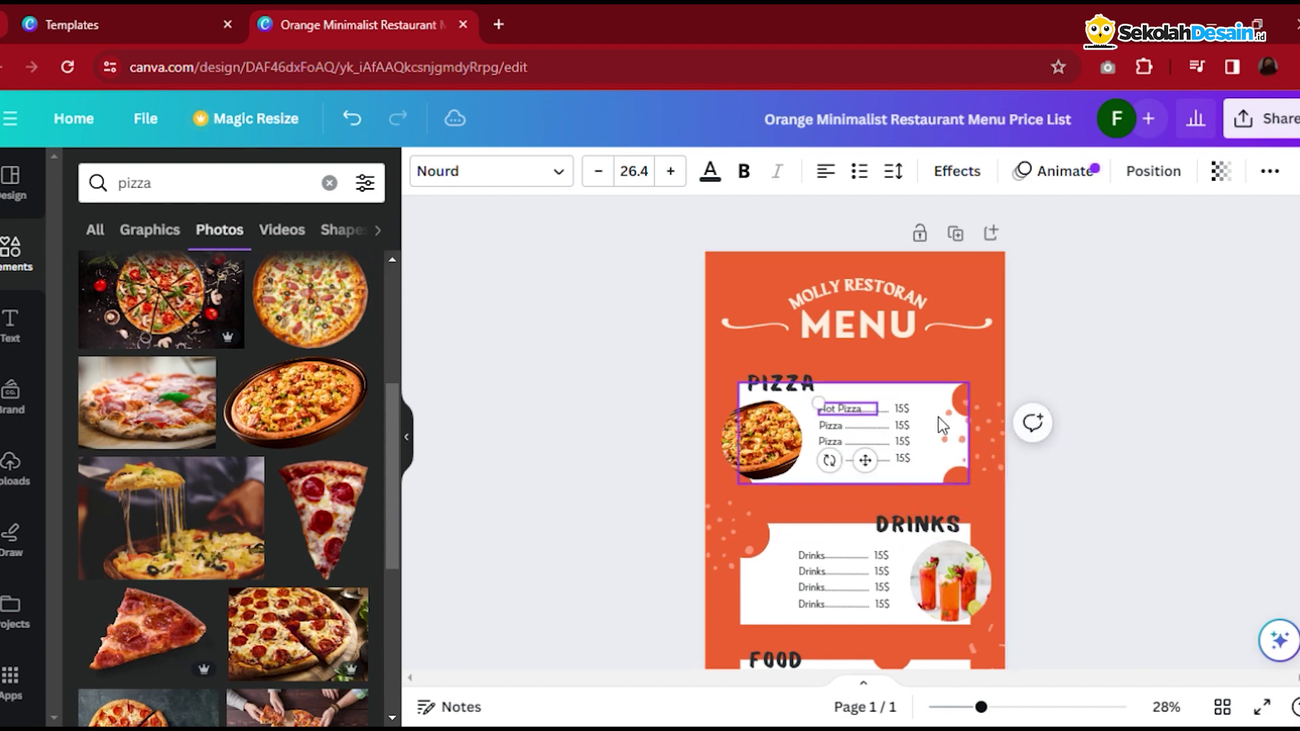
Change the Hot Pizza price from 15$ to 10$.
double_click(903, 409)
key("Escape")
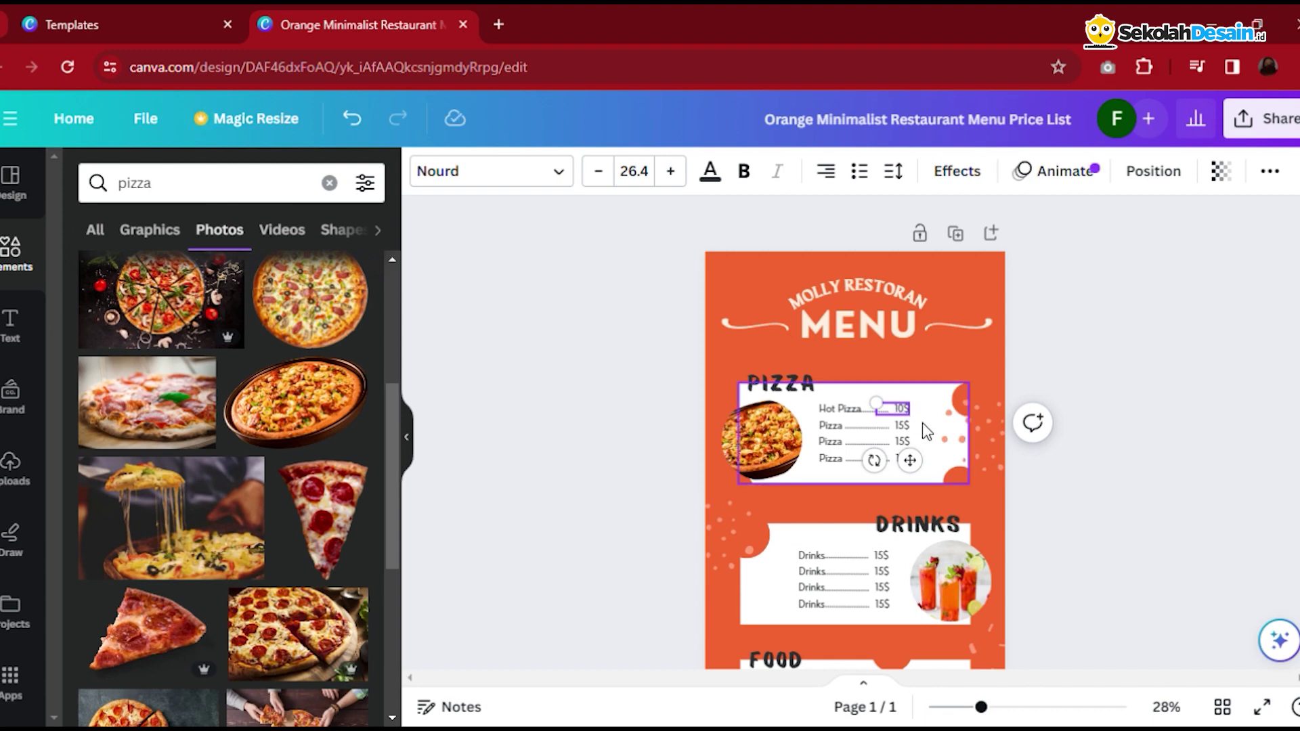
left_click(924, 438)
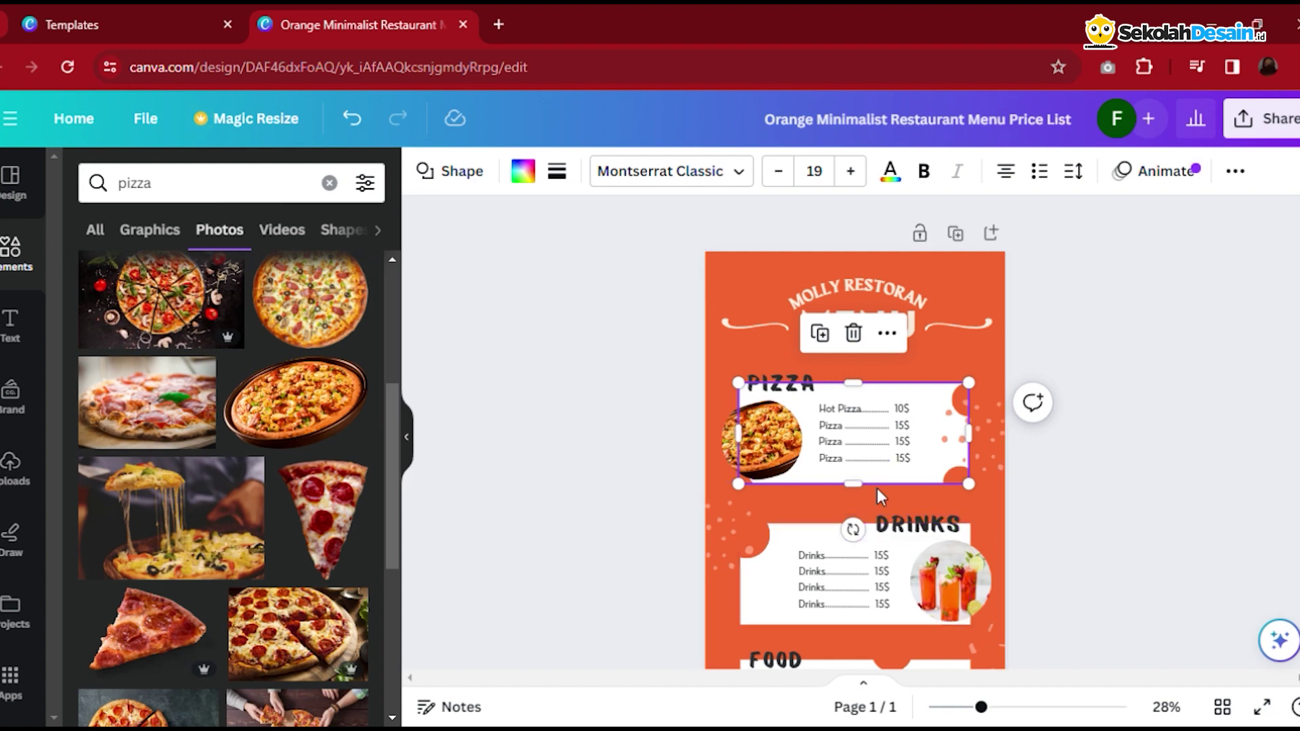
scroll(935, 555, "down", 2)
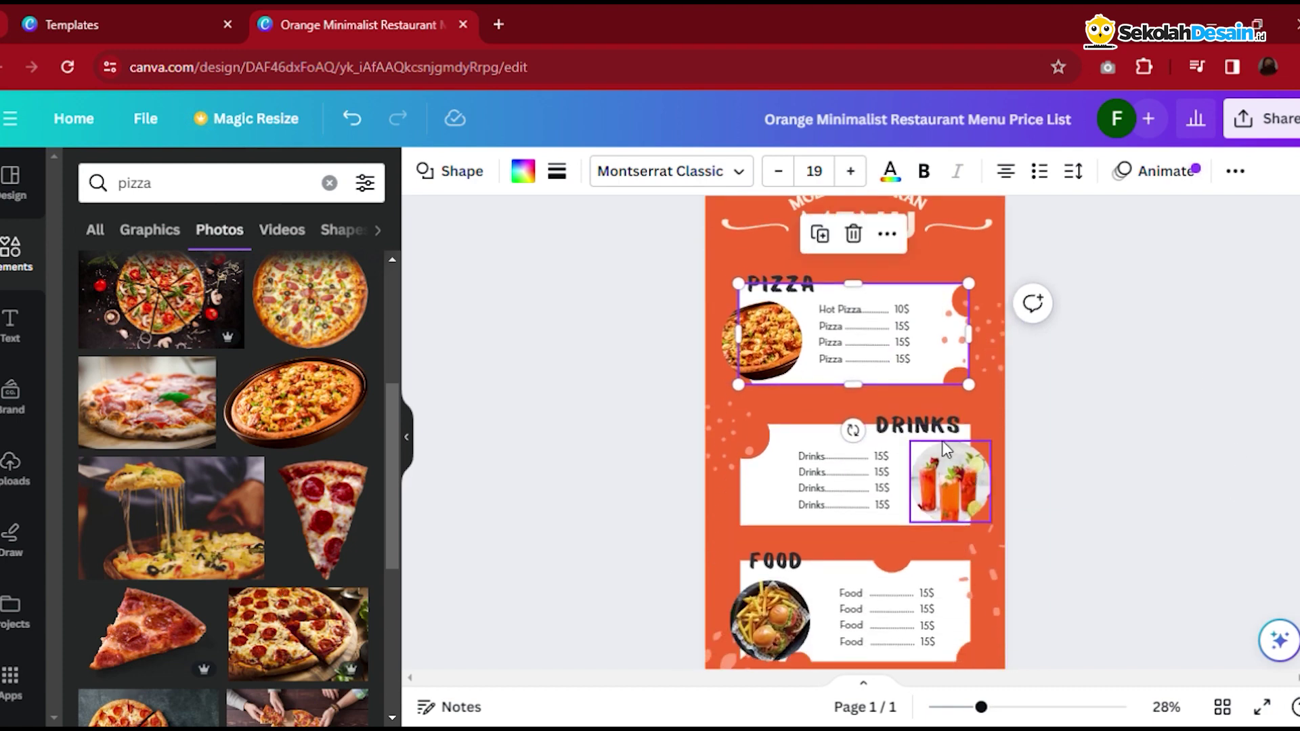
left_click(956, 493)
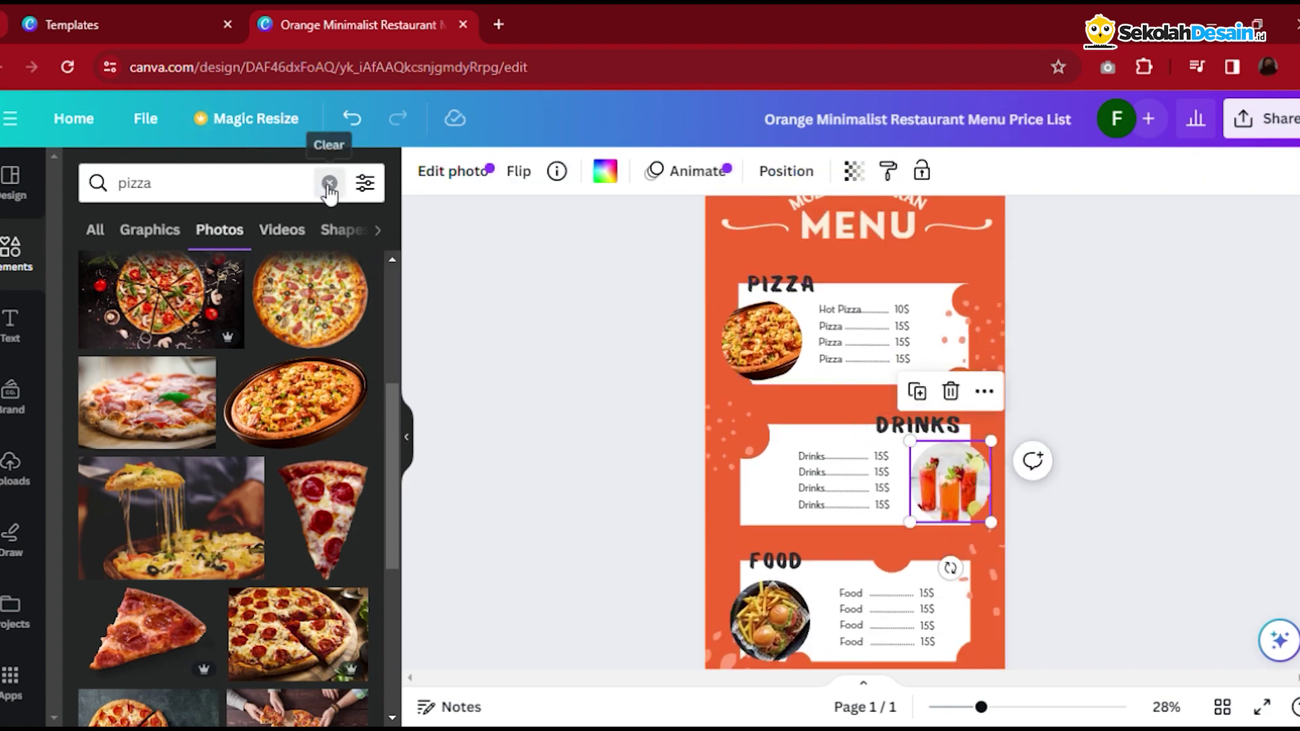
Search photos for 'orange juice' and drag one onto the Drinks circle.
left_click(329, 183)
type("orange j")
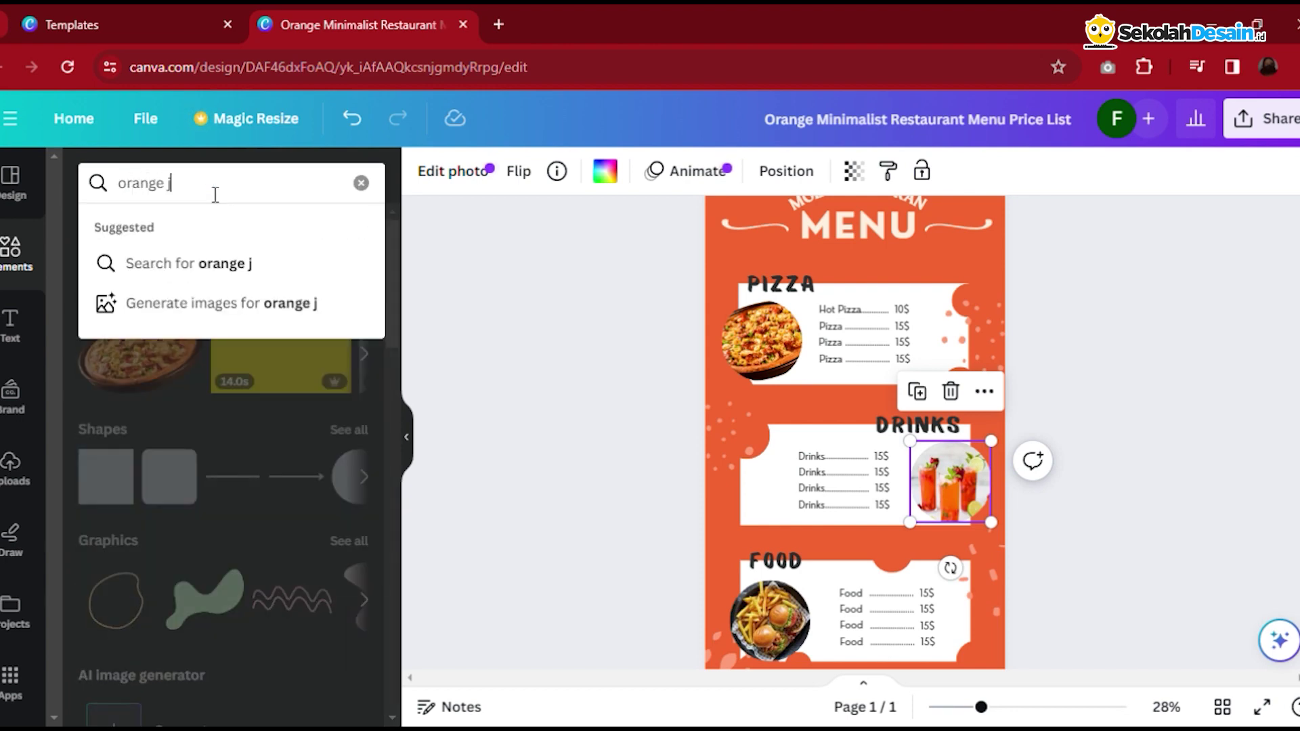
type("uice")
key("Return")
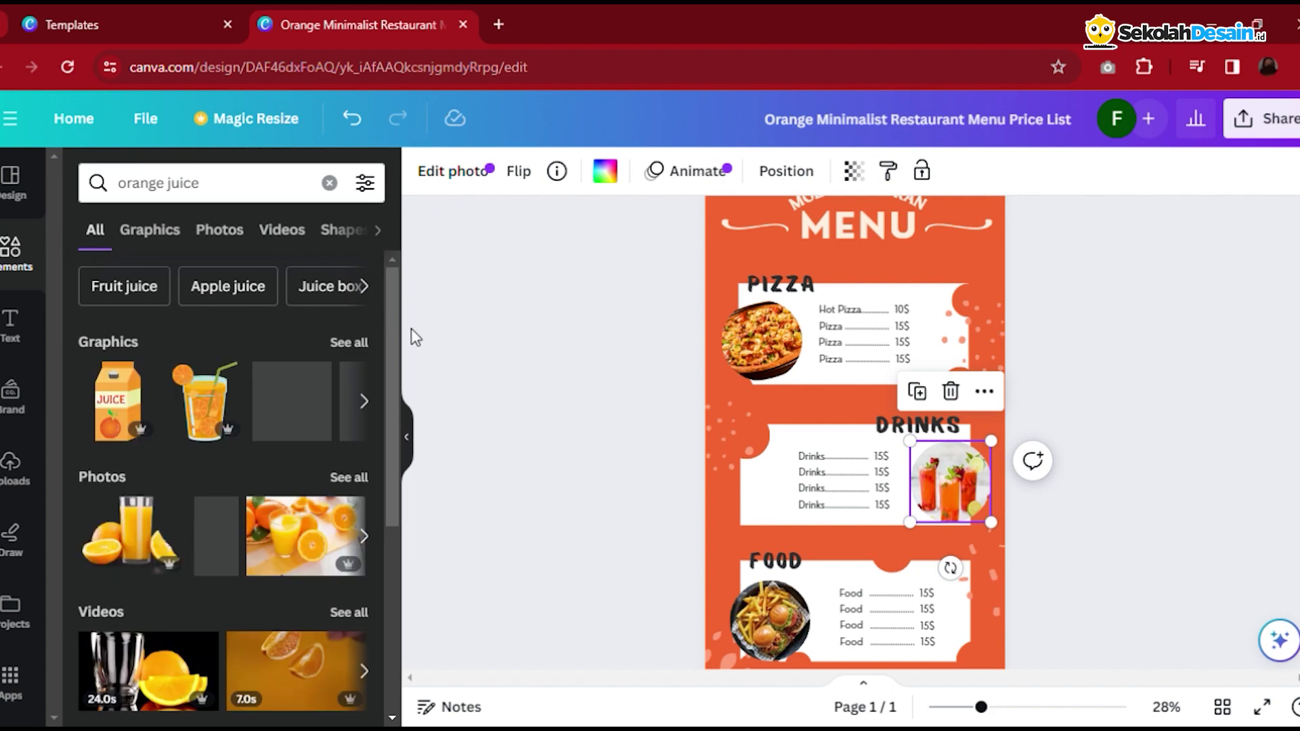
left_click(237, 232)
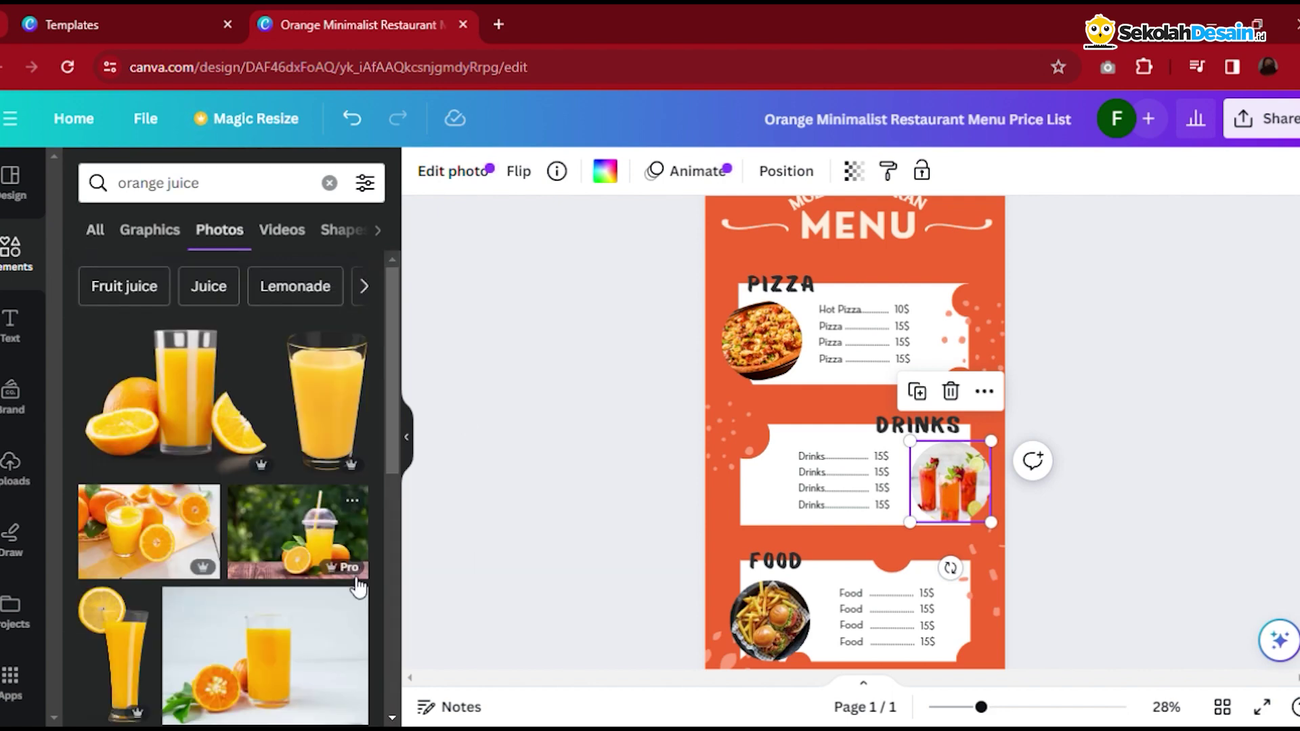
scroll(347, 575, "down", 2)
scroll(305, 440, "up", 2)
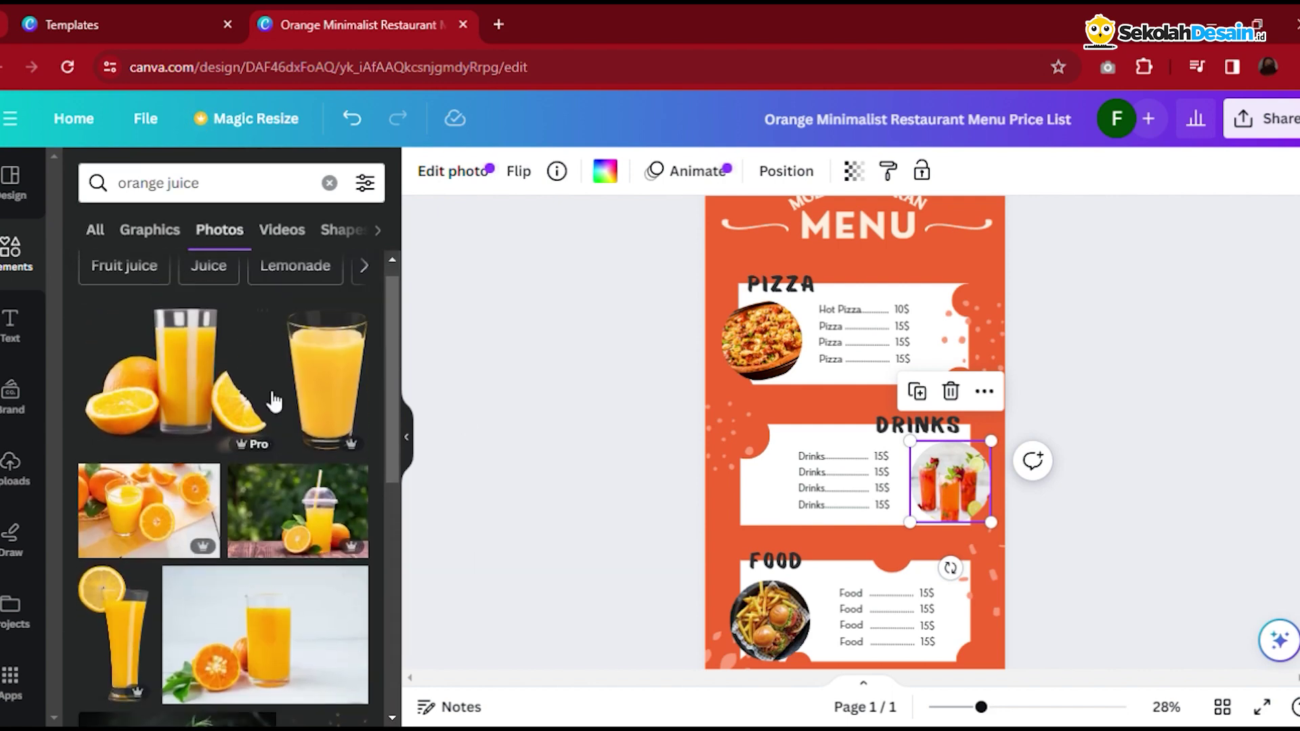
mouse_move(149, 530)
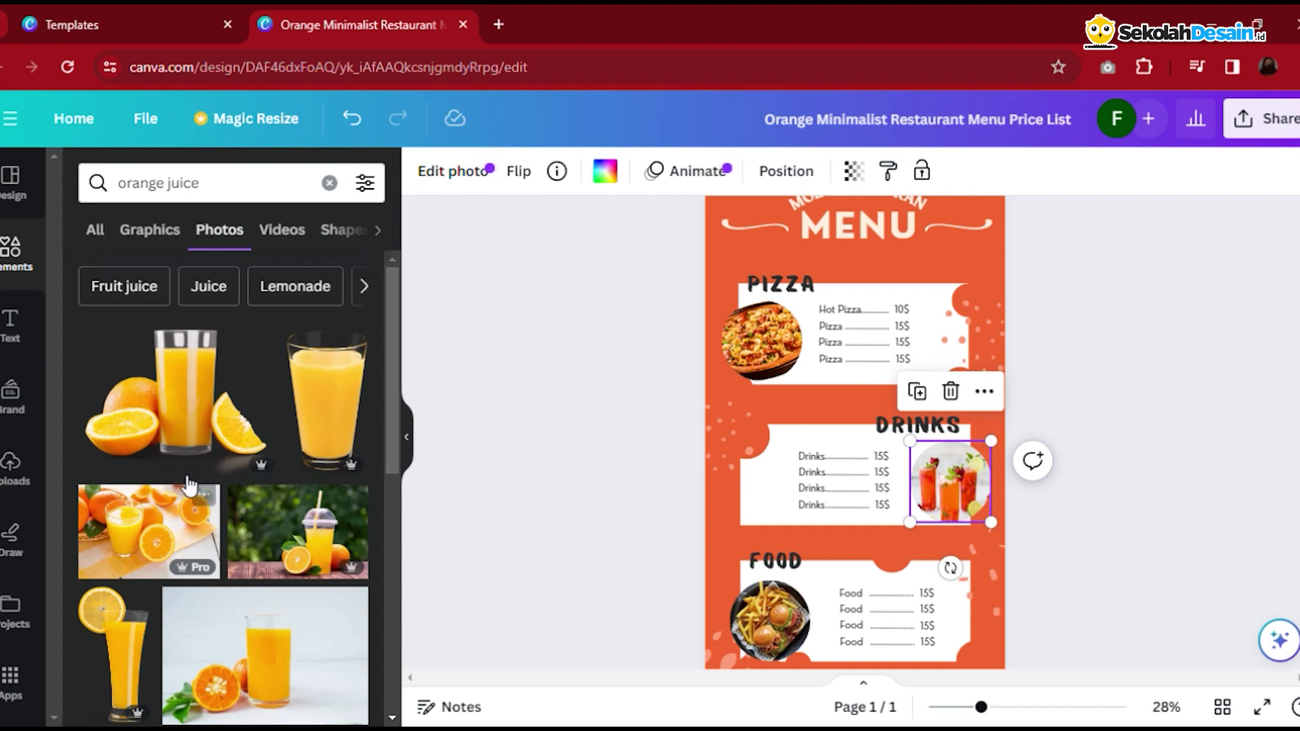
scroll(266, 609, "down", 3)
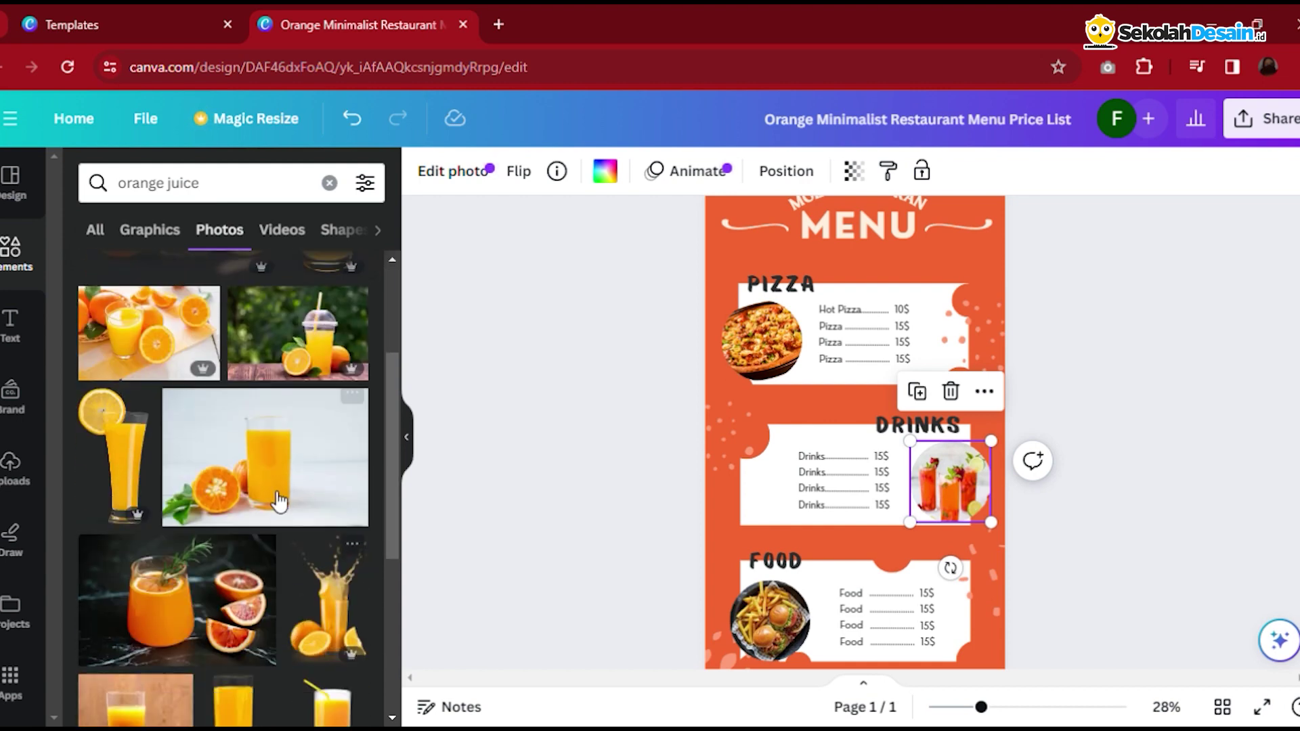
left_click_drag(264, 489, 932, 487)
Place the orange juice photo and crop-shift it so the glass shows inside the circle.
left_click(1123, 543)
left_click(945, 490)
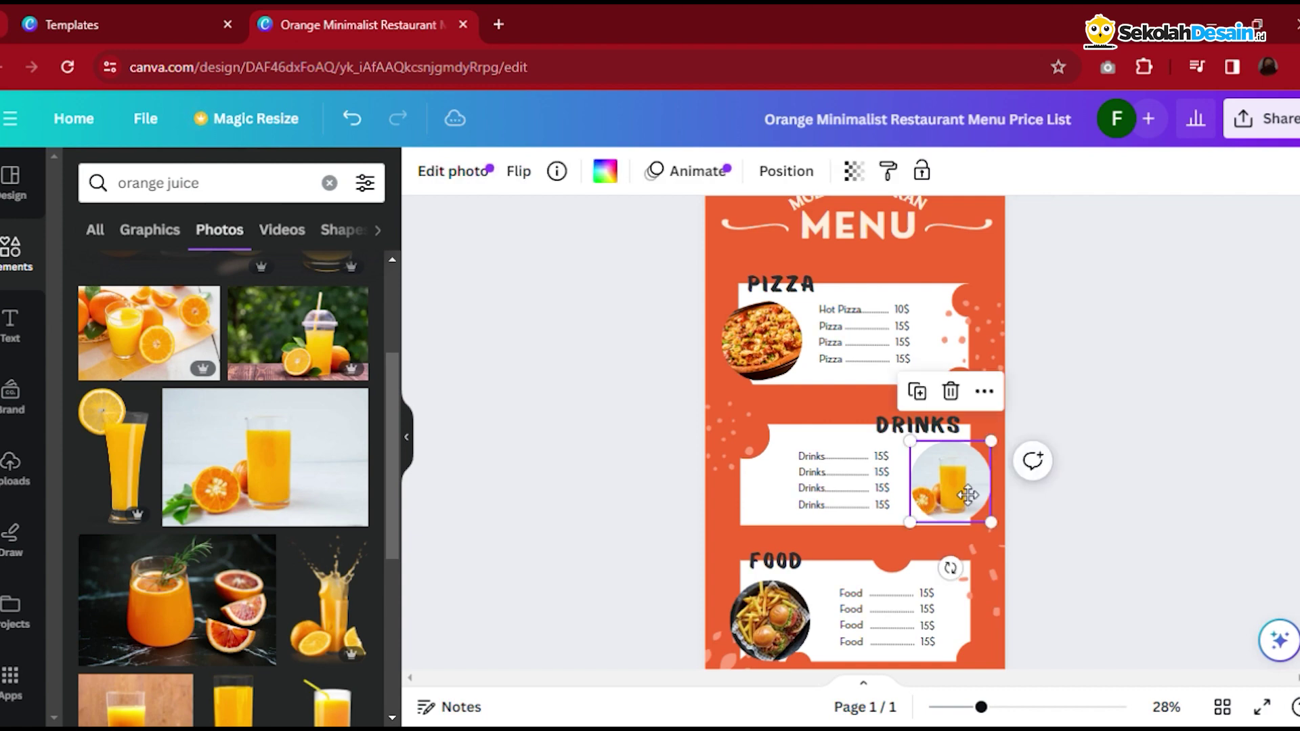
double_click(957, 485)
left_click_drag(985, 495, 997, 496)
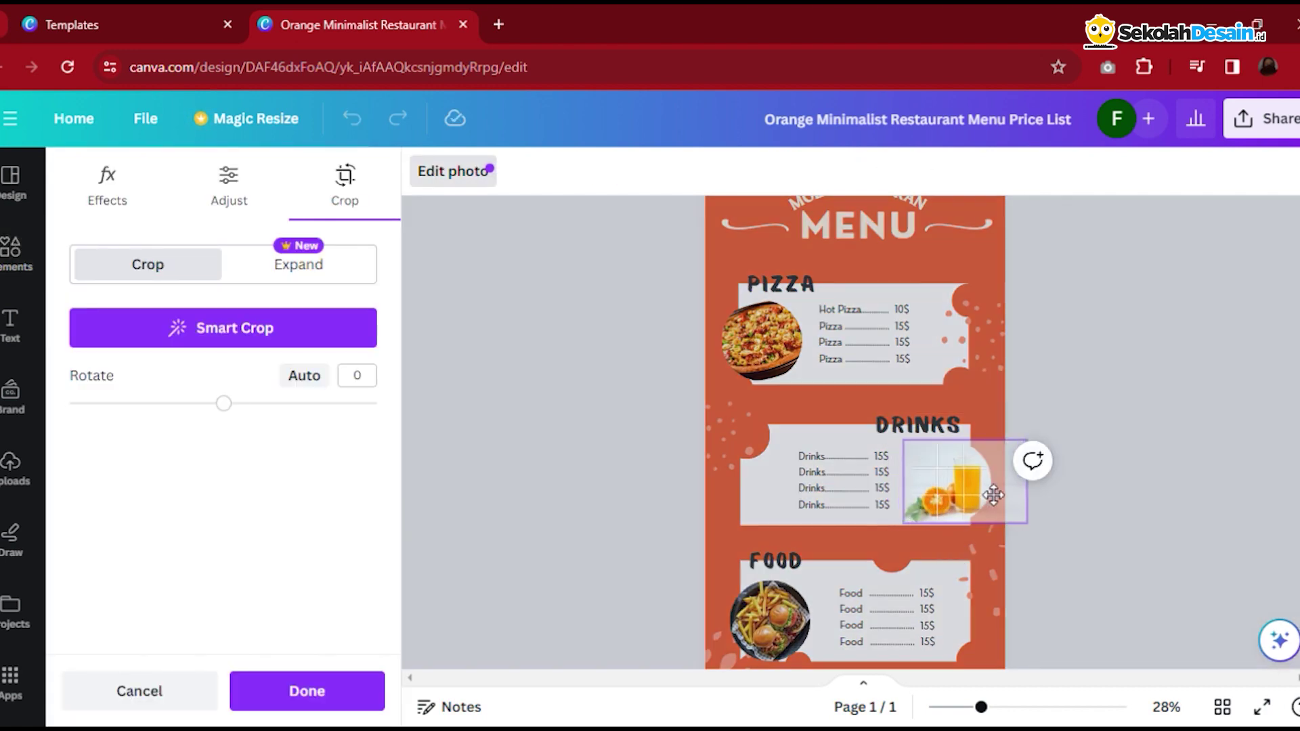
left_click(1080, 517)
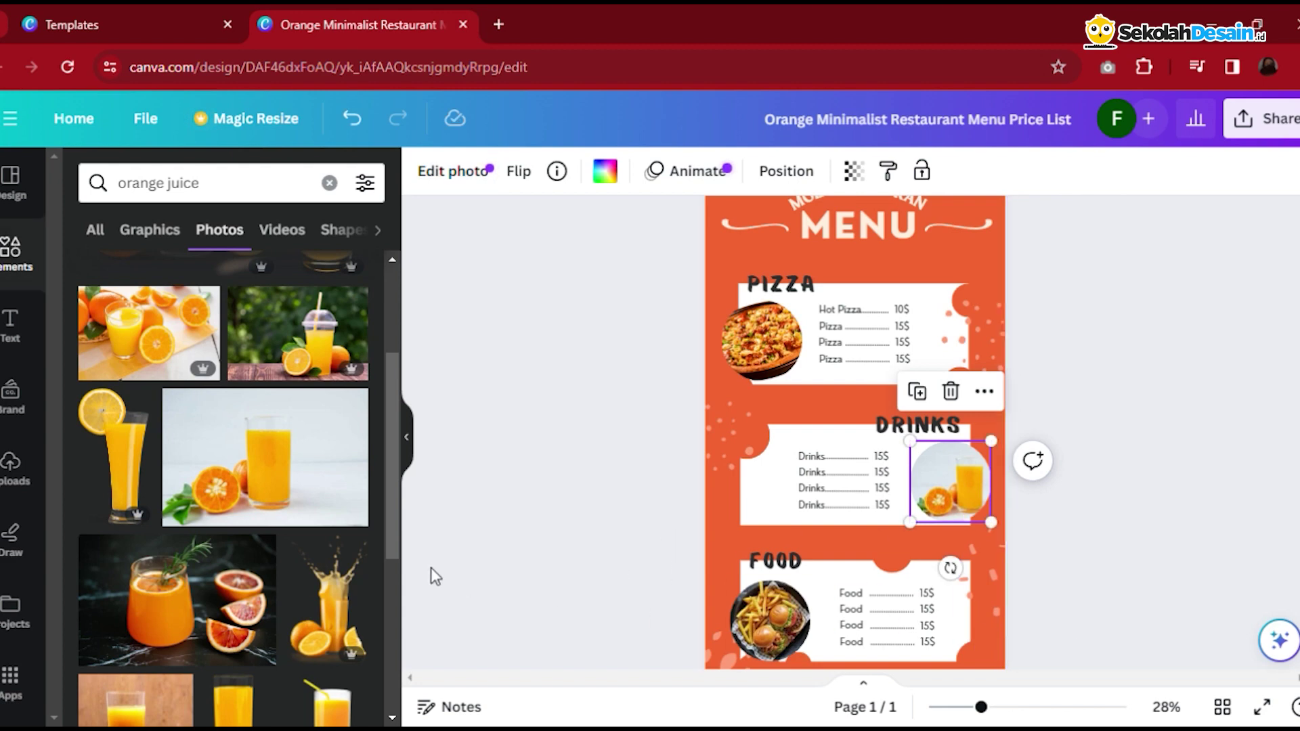
scroll(356, 555, "up", 3)
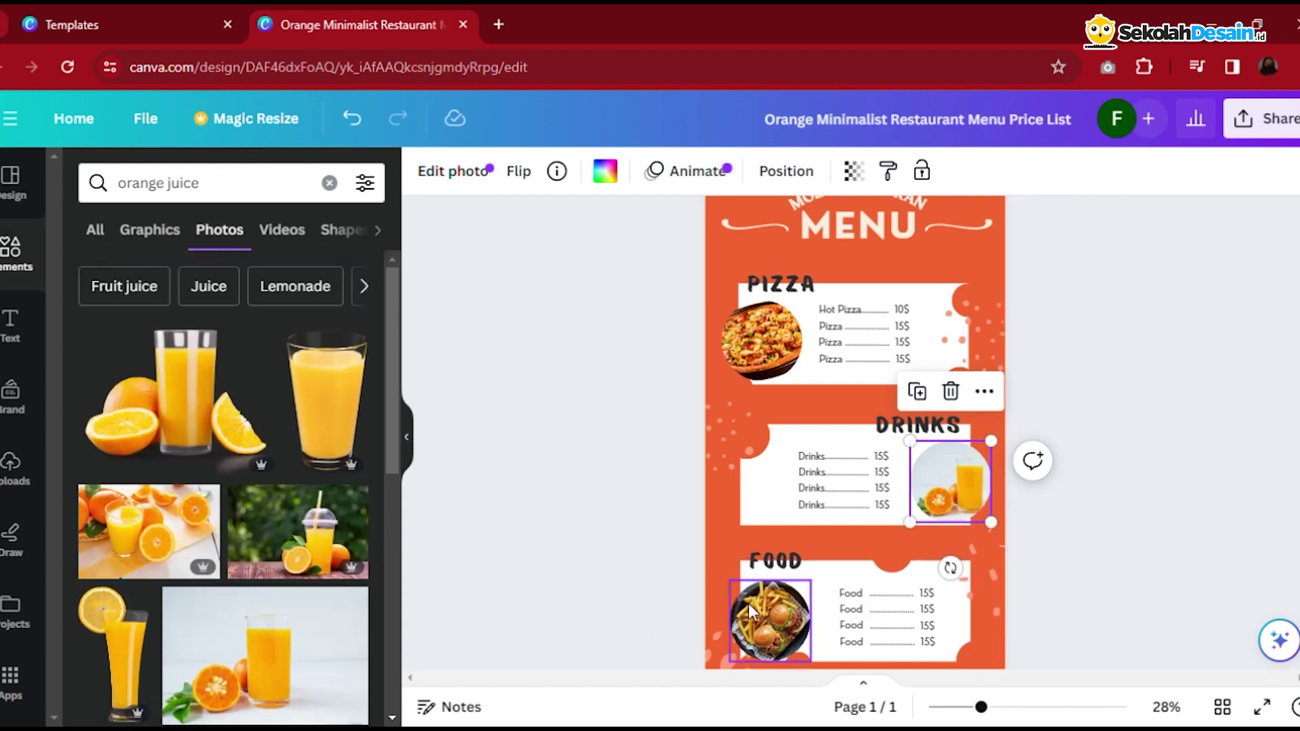
left_click(241, 184)
Search 'noodle' photos and put the stir-fried noodles plate into the Food circle.
left_click(330, 184)
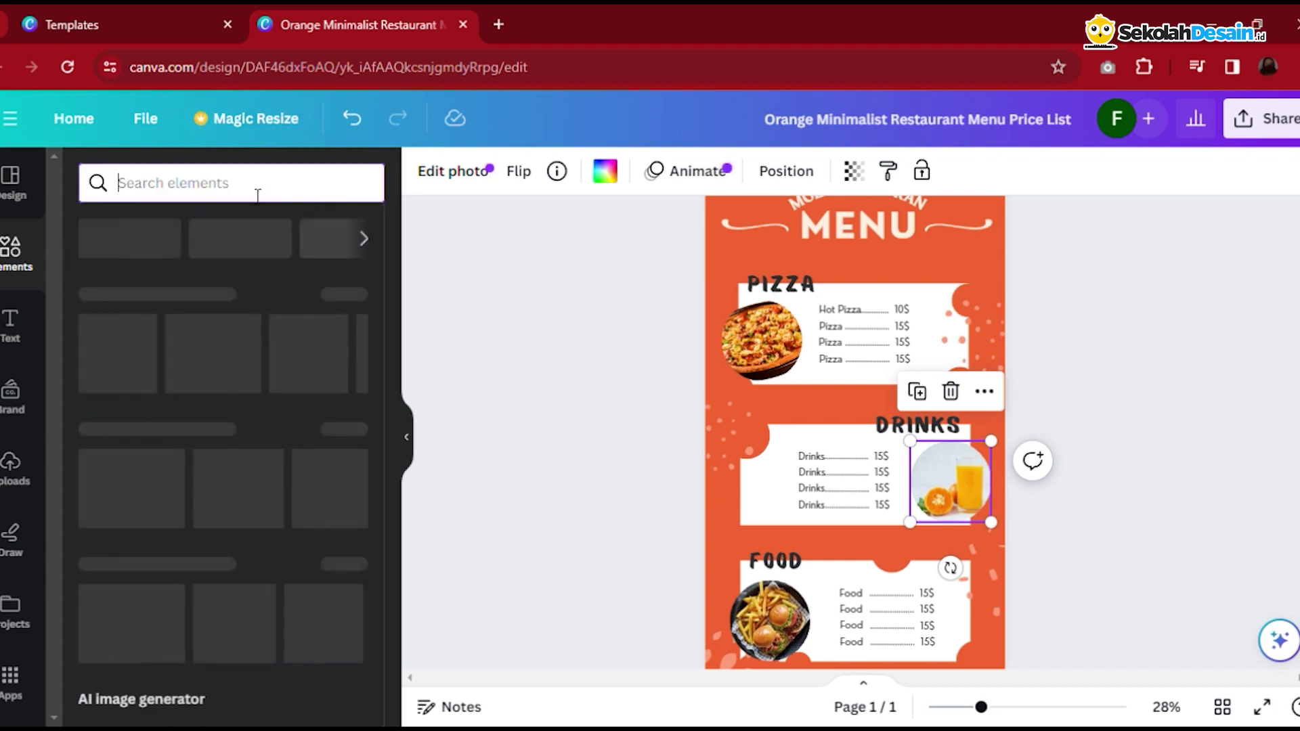
type("no")
key("Return")
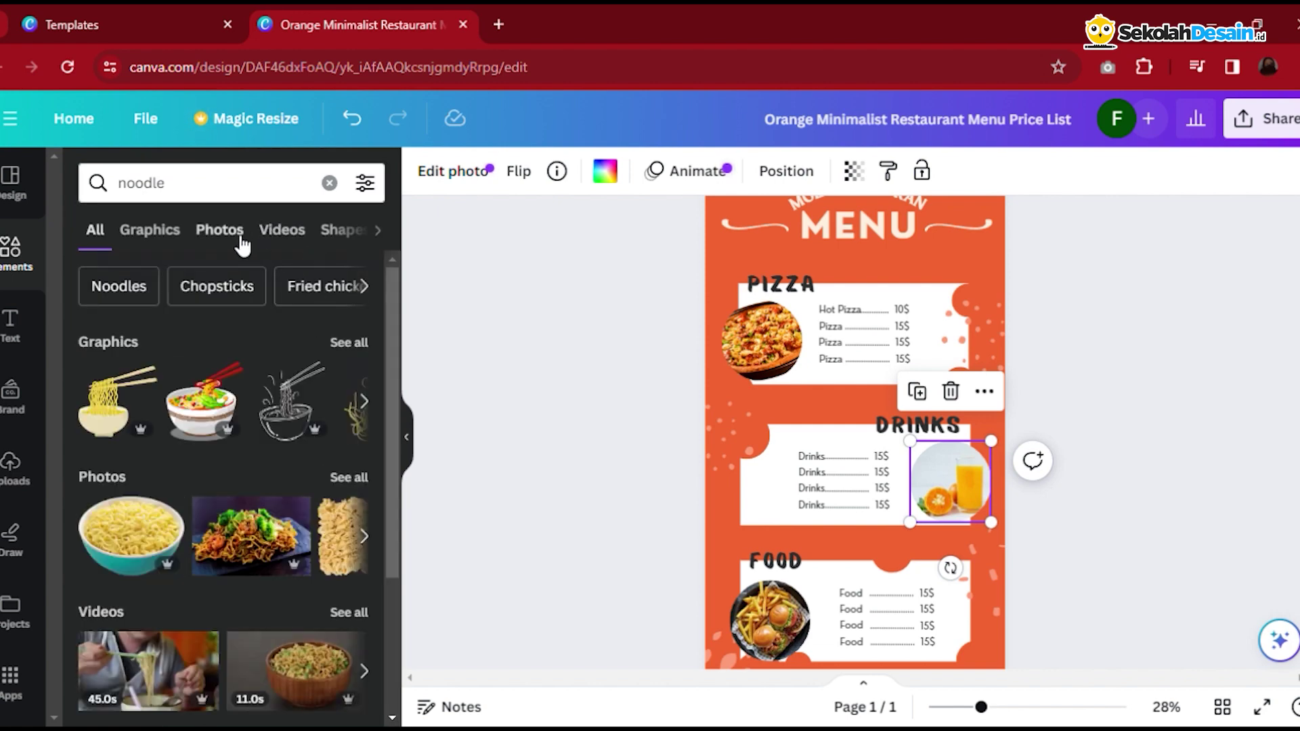
left_click(241, 241)
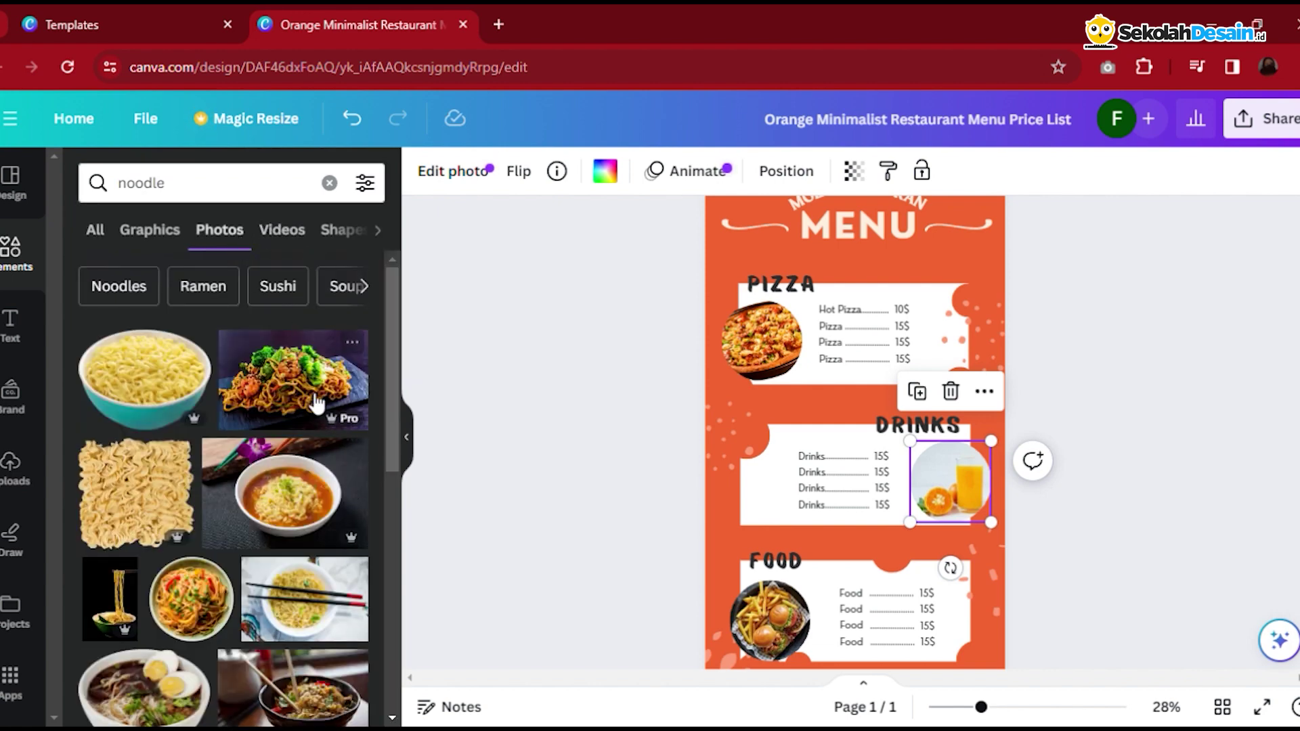
left_click_drag(316, 403, 778, 611)
left_click(1117, 595)
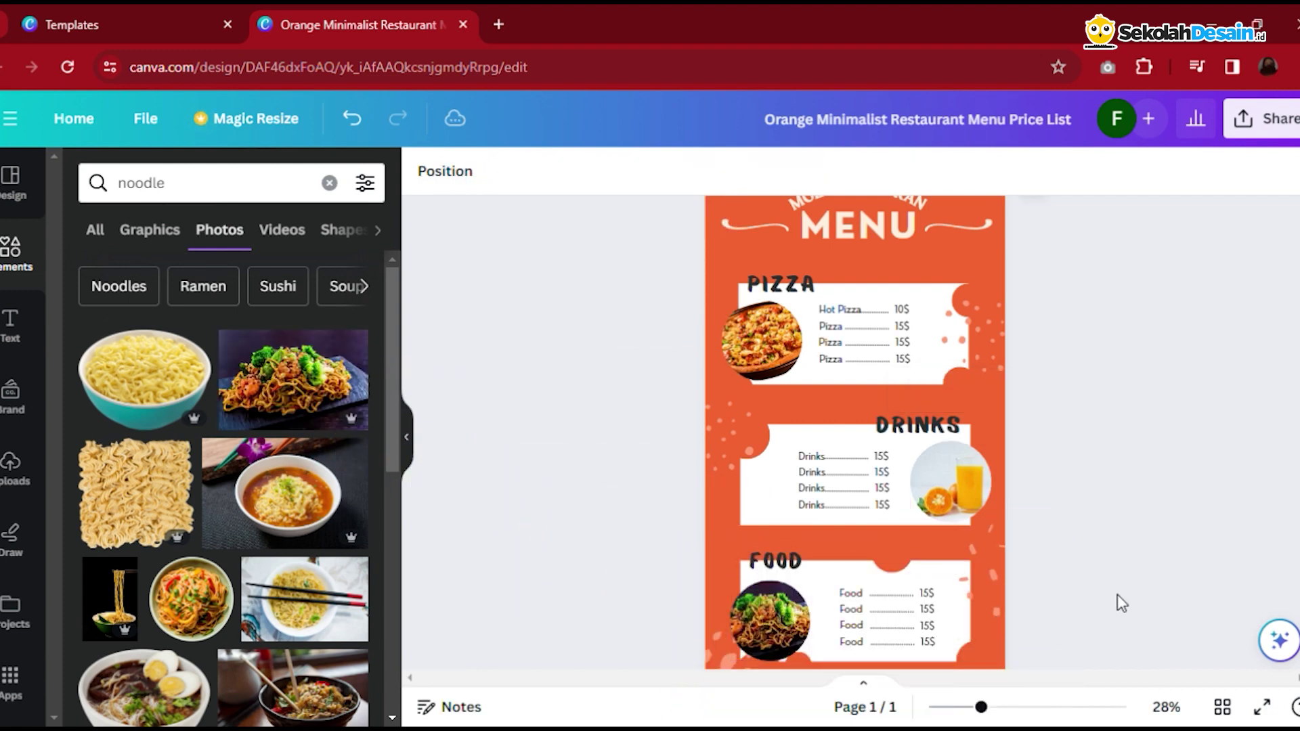
Rename the second pizza list item to 'Cheese'.
double_click(859, 596)
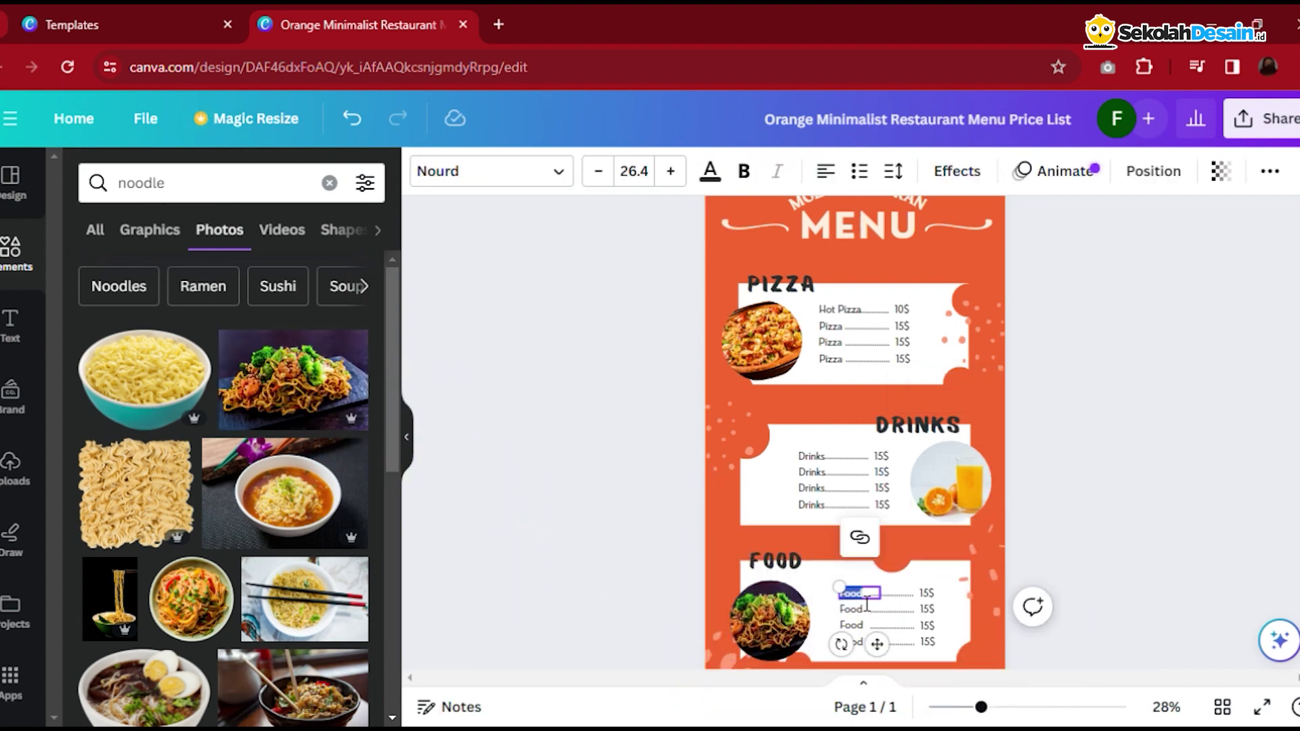
double_click(839, 328)
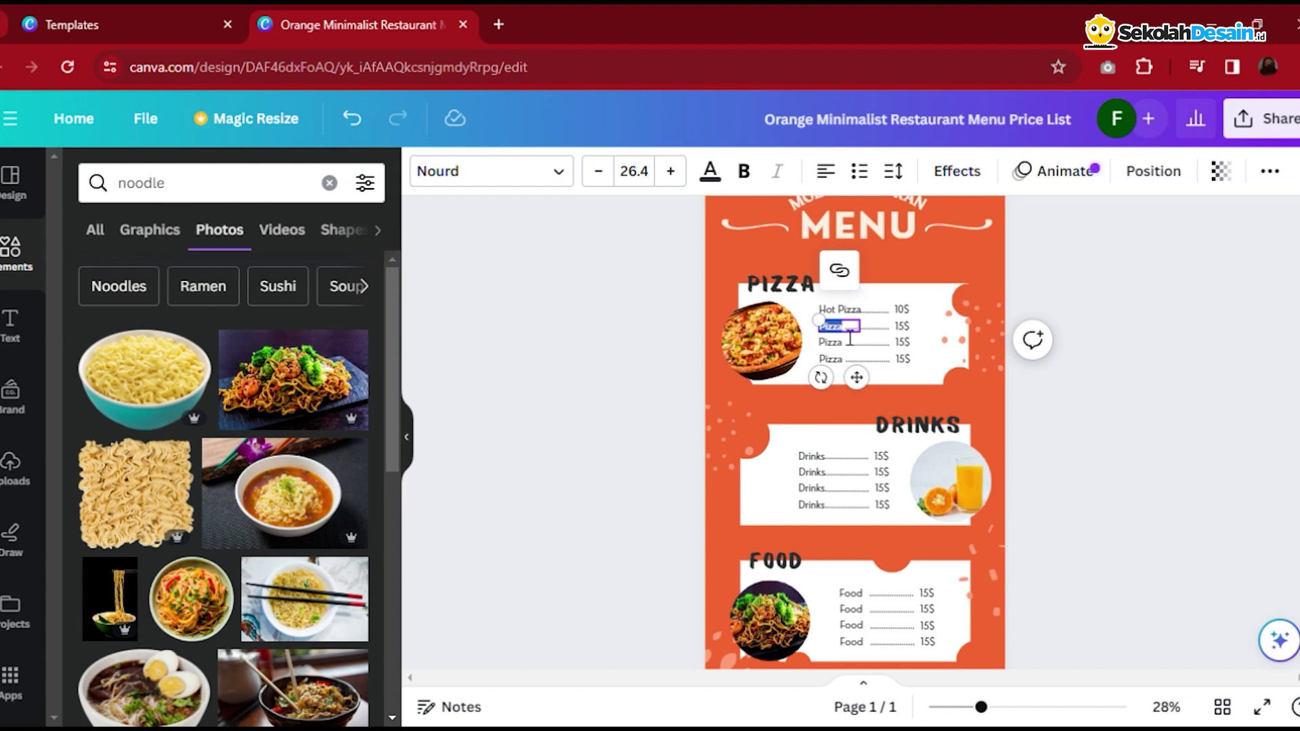
type("sp")
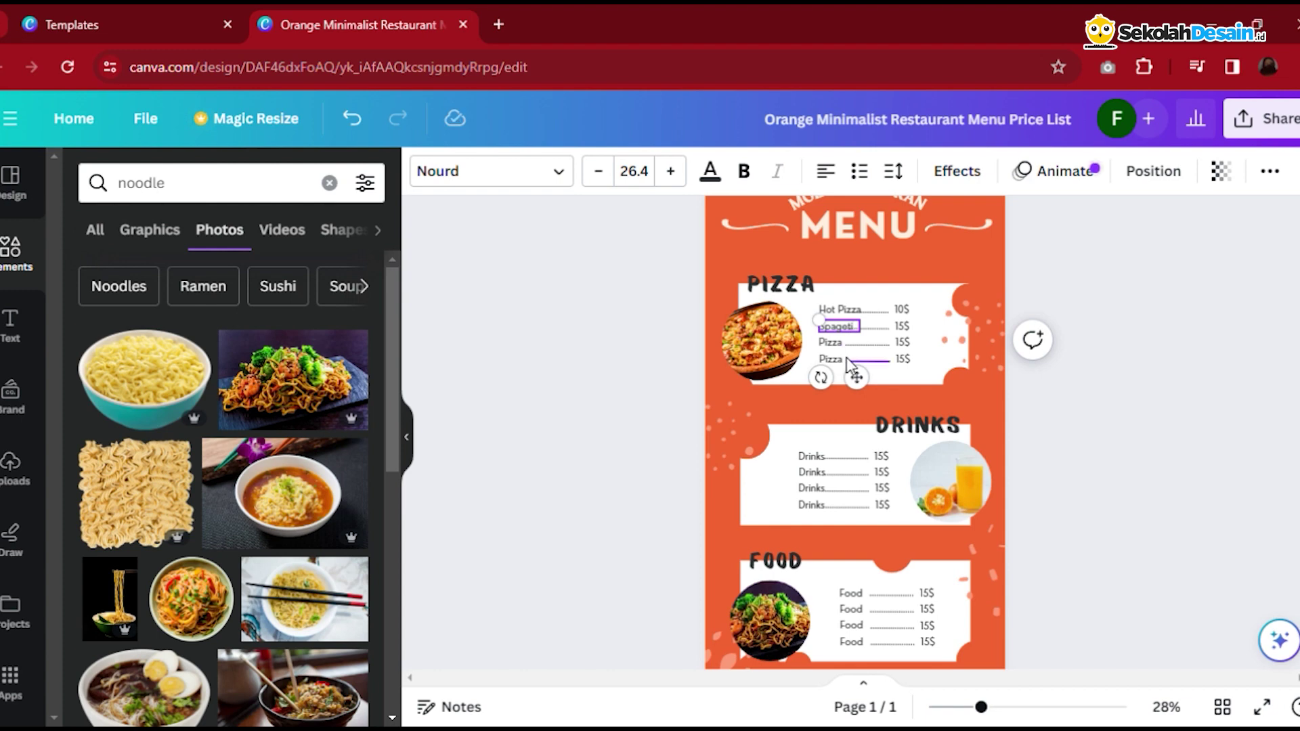
double_click(831, 342)
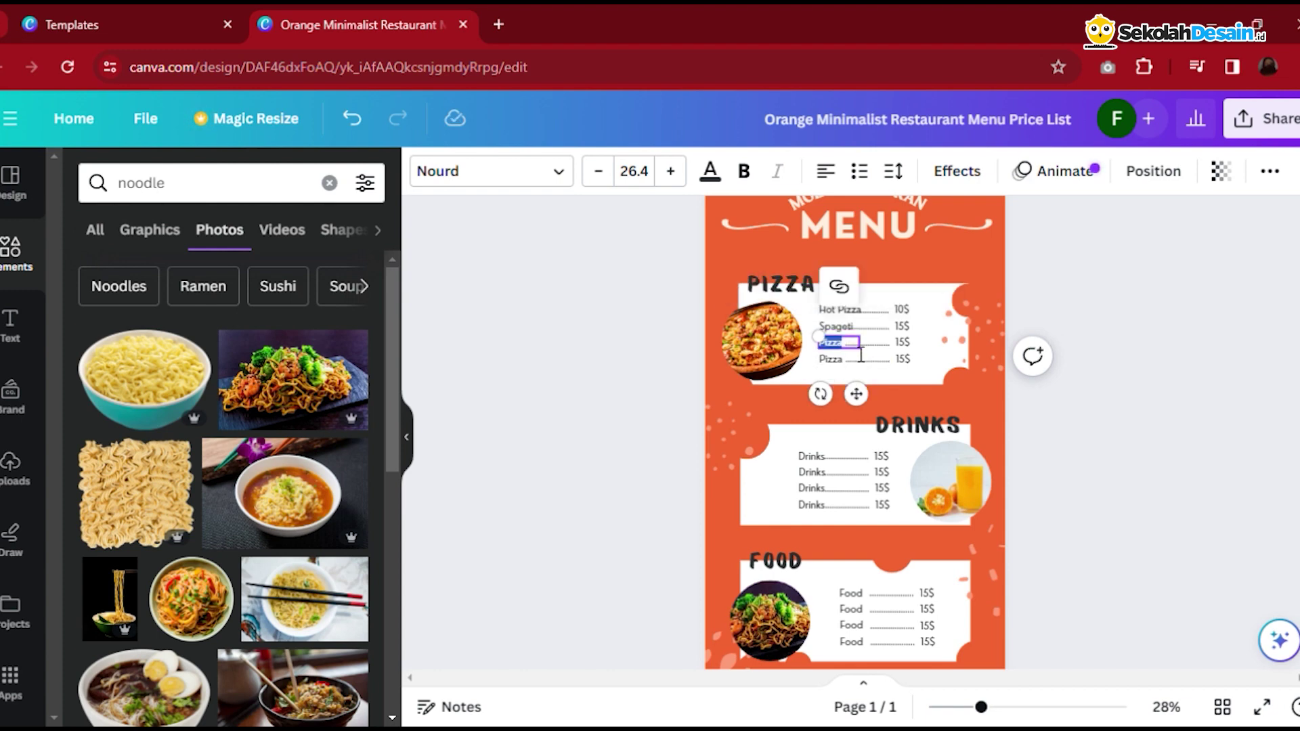
left_click(978, 489)
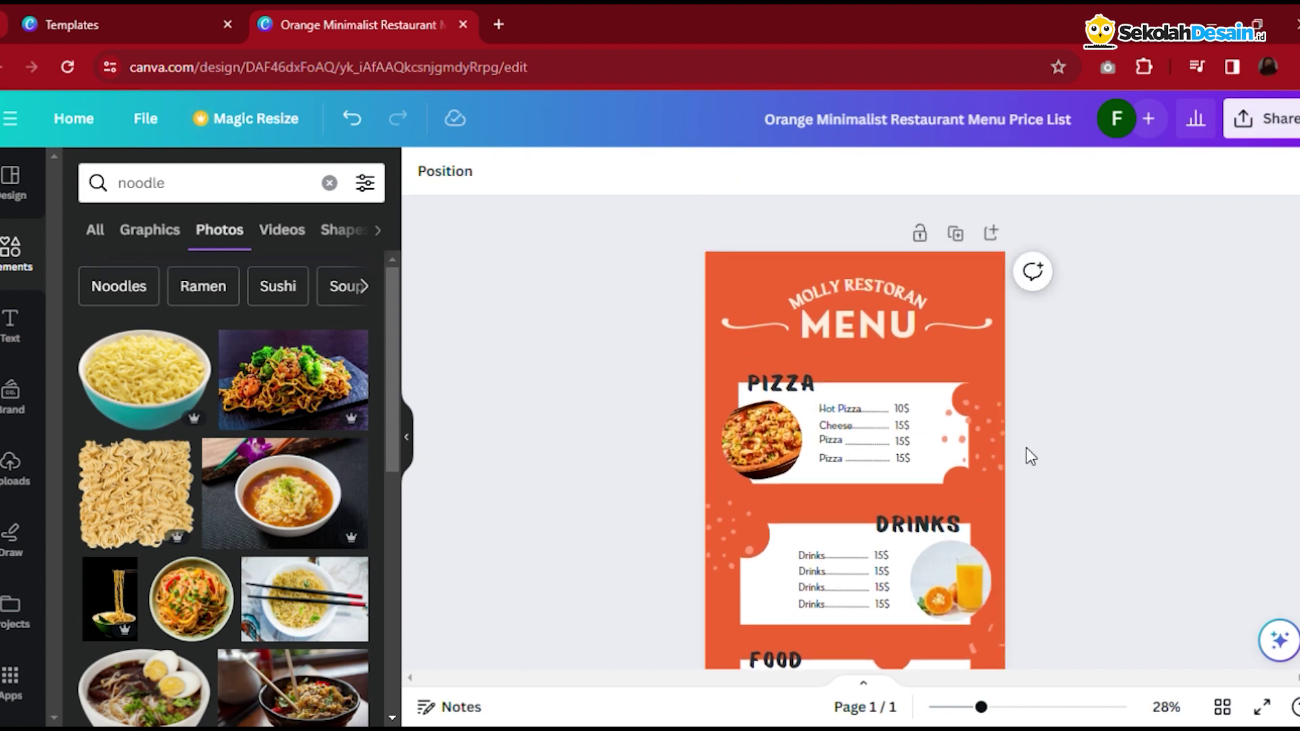
Check the item texts and select the Hot Pizza text for editing.
scroll(965, 567, "down", 2)
scroll(965, 568, "up", 3)
scroll(965, 567, "up", 1)
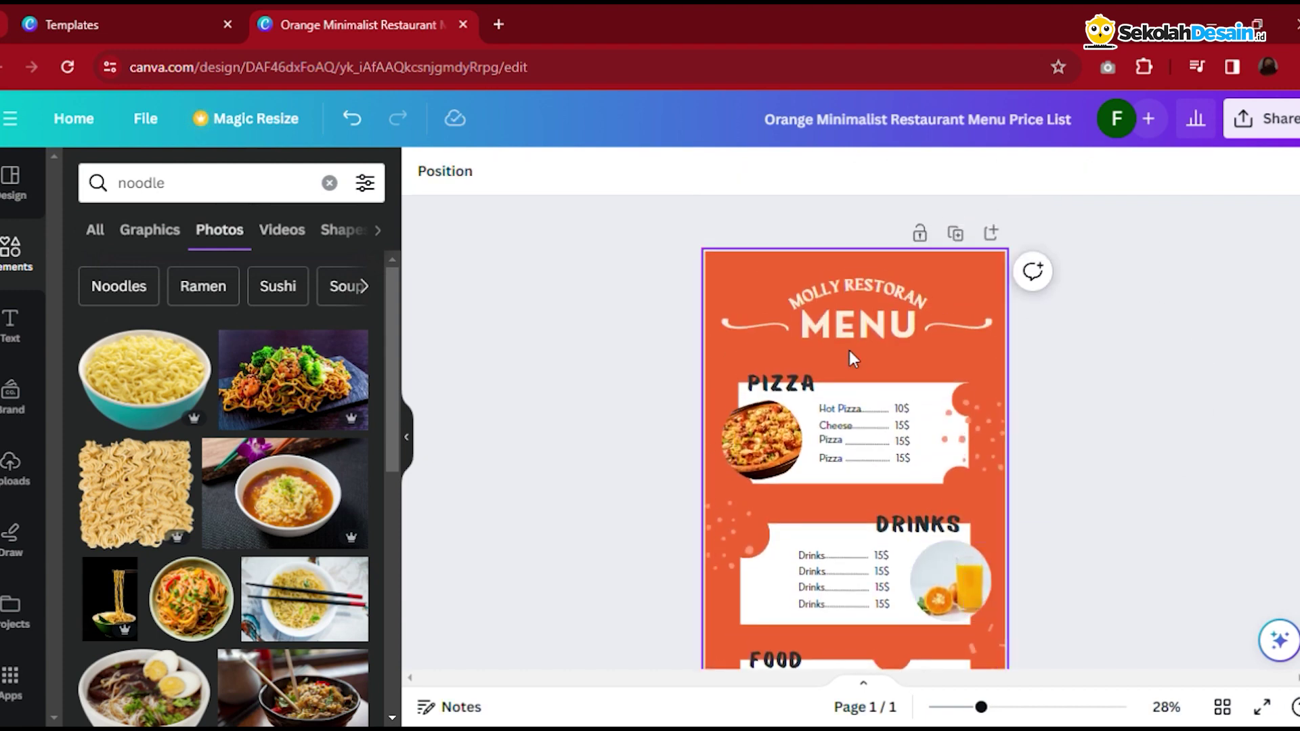
scroll(832, 451, "down", 3)
scroll(831, 450, "down", 1)
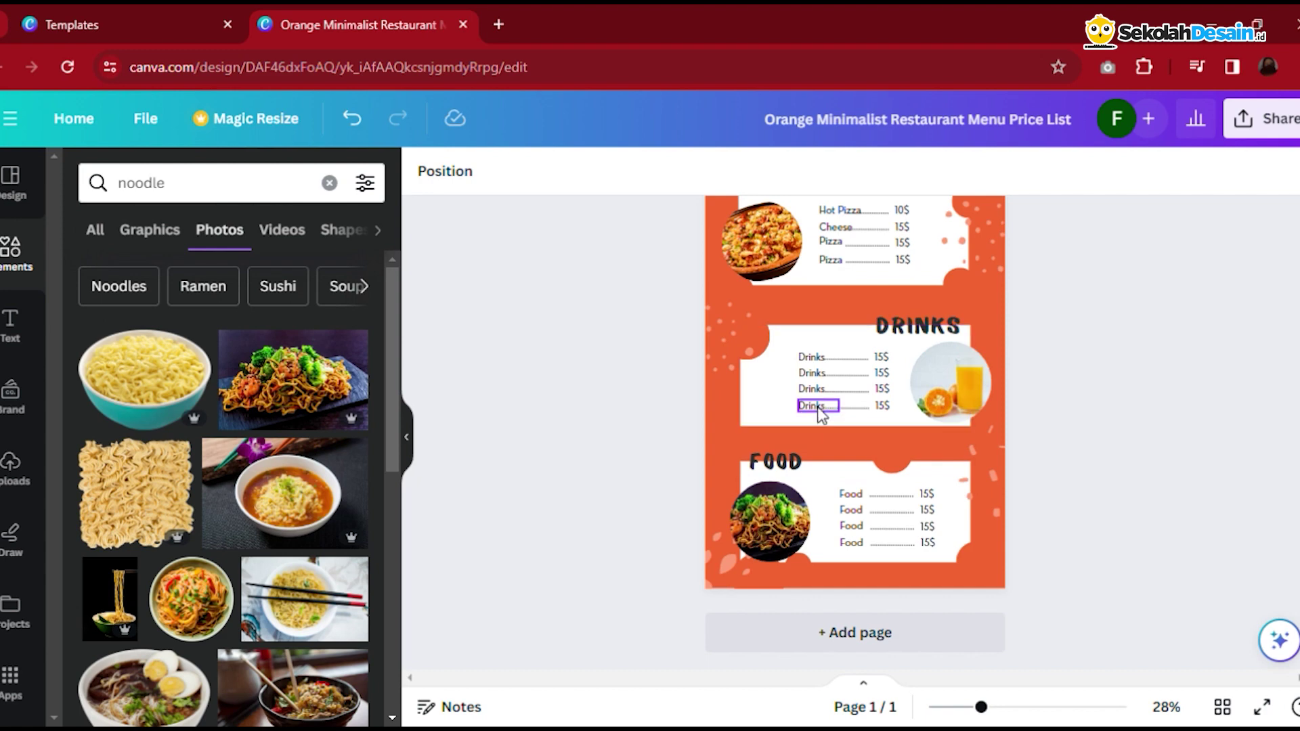
double_click(816, 406)
left_click(1111, 372)
scroll(881, 379, "up", 4)
double_click(847, 410)
left_click(854, 415)
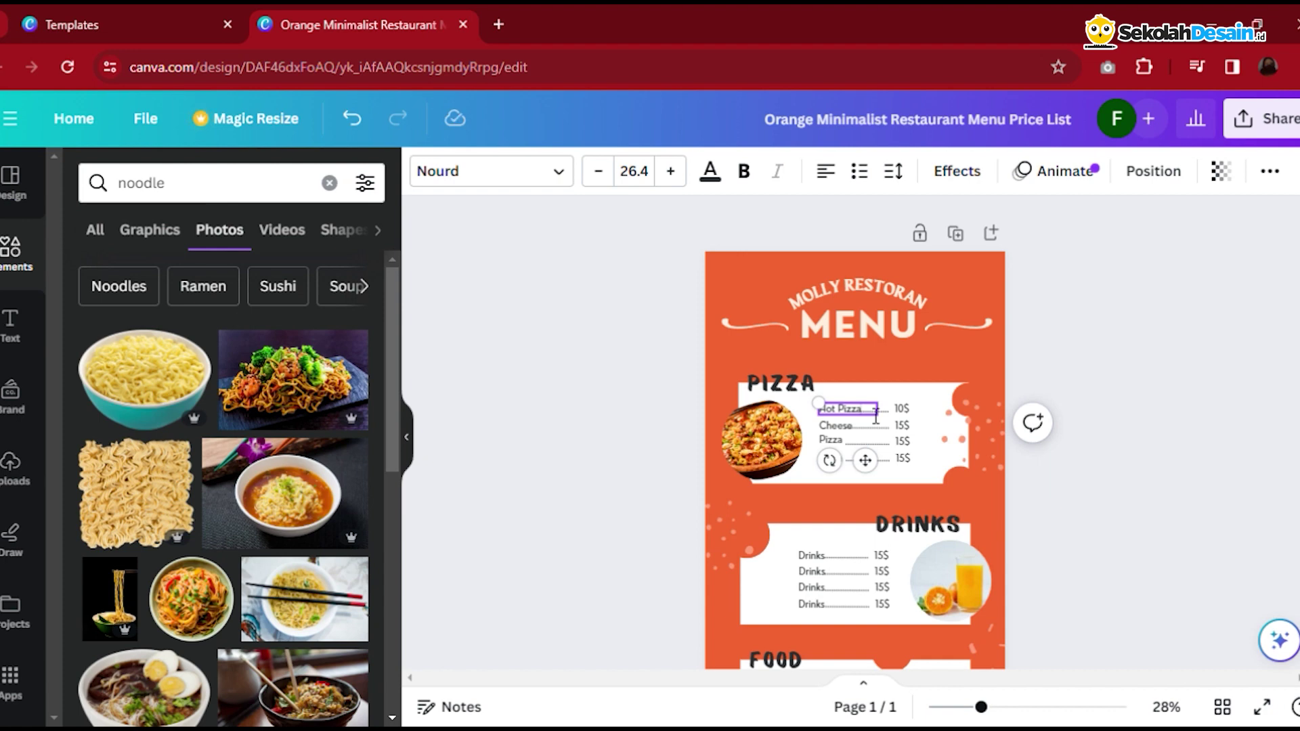
Apply the Anton font to the Hot Pizza item name.
left_click(525, 173)
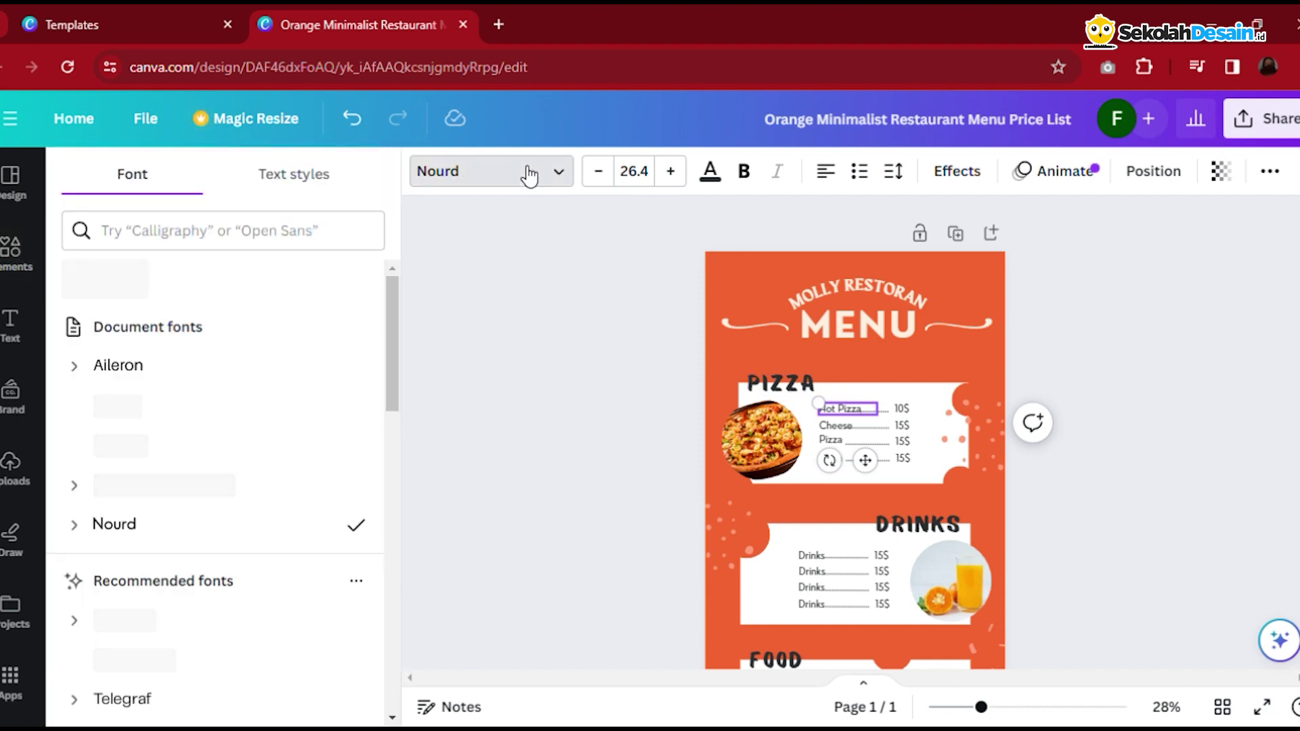
scroll(265, 474, "down", 2)
scroll(269, 498, "down", 3)
scroll(271, 501, "down", 1)
scroll(279, 510, "down", 5)
scroll(279, 509, "up", 3)
scroll(279, 498, "up", 5)
scroll(298, 461, "up", 2)
scroll(325, 447, "down", 5)
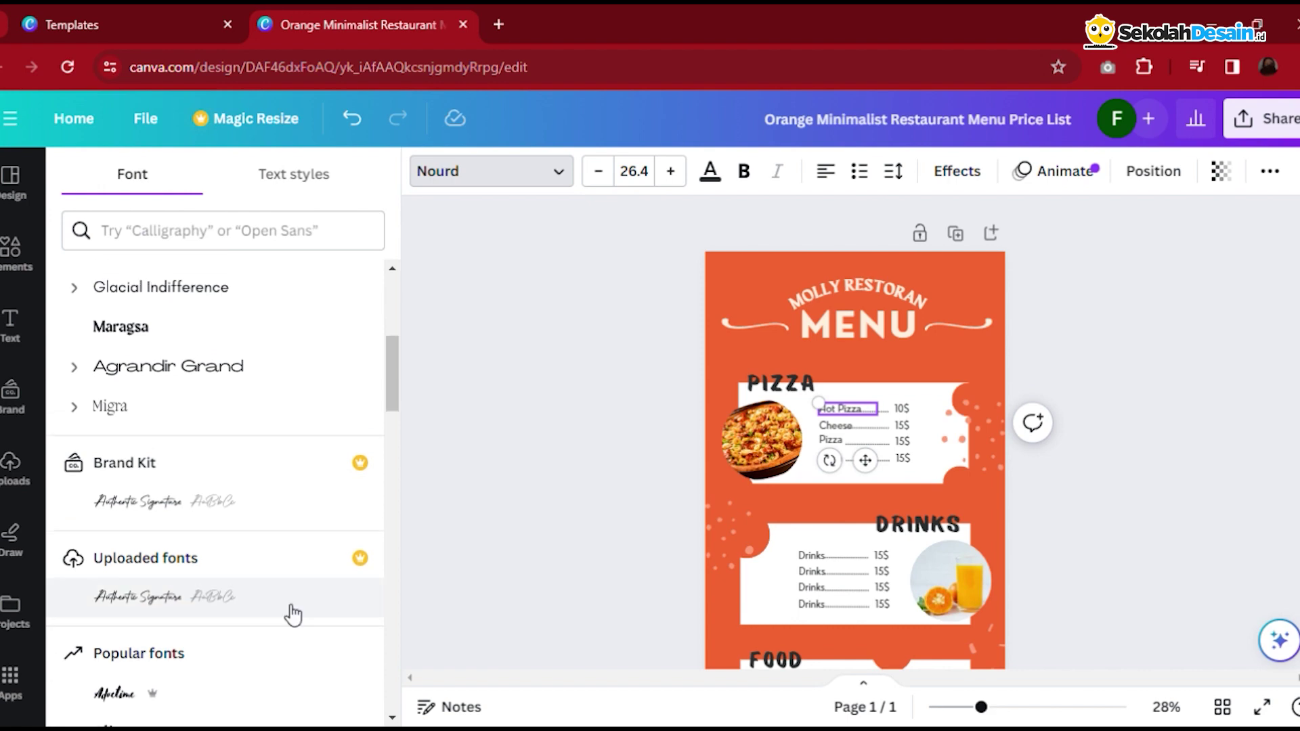
scroll(258, 474, "up", 5)
scroll(231, 373, "down", 1)
scroll(244, 398, "down", 5)
scroll(278, 481, "down", 5)
scroll(253, 531, "down", 4)
scroll(247, 522, "up", 5)
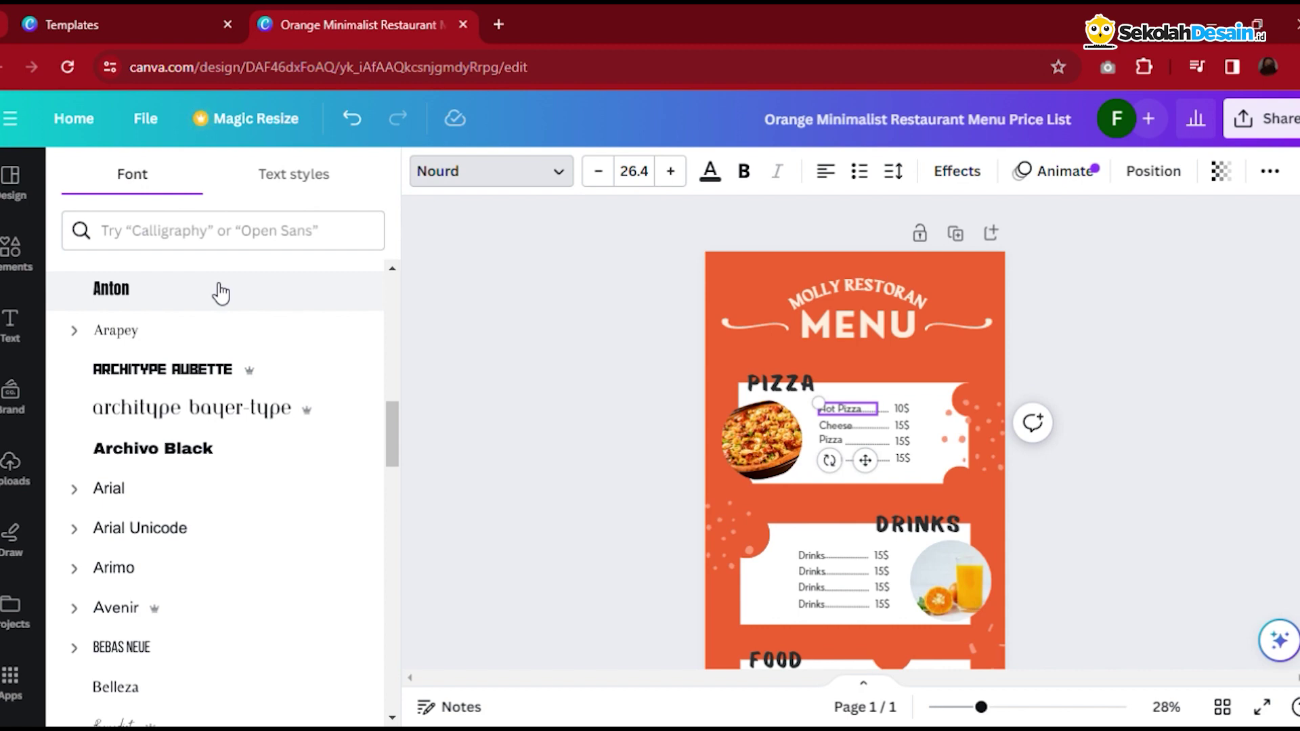
left_click(222, 293)
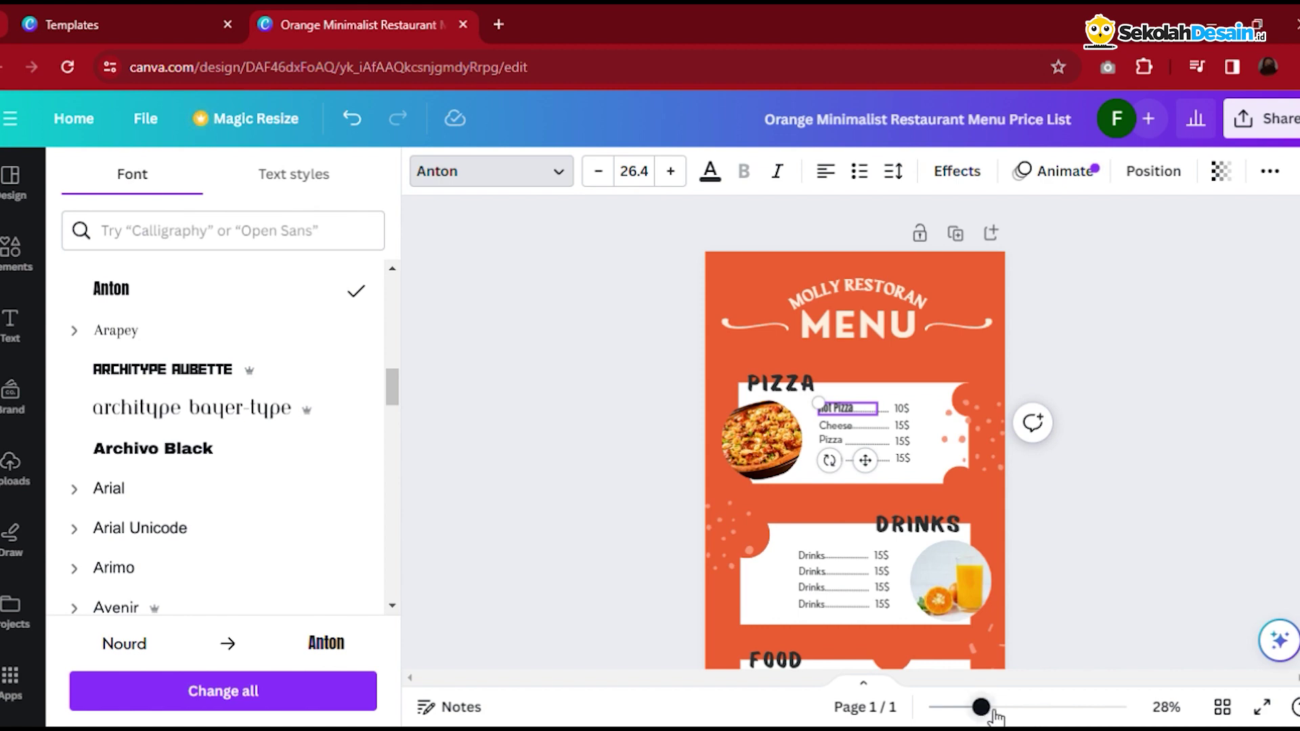
Zoom in to check Hot Pizza in Anton, then zoom back out.
left_click_drag(981, 707, 1019, 707)
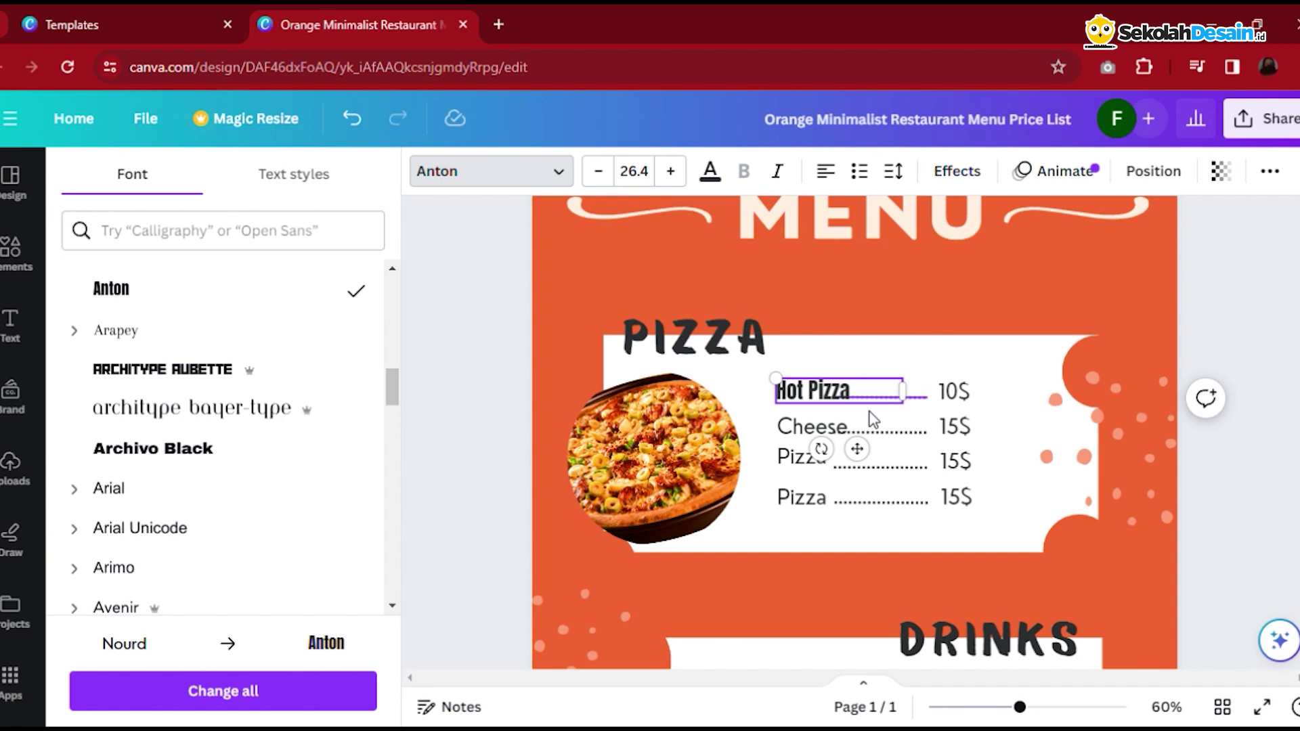
left_click_drag(1020, 707, 988, 707)
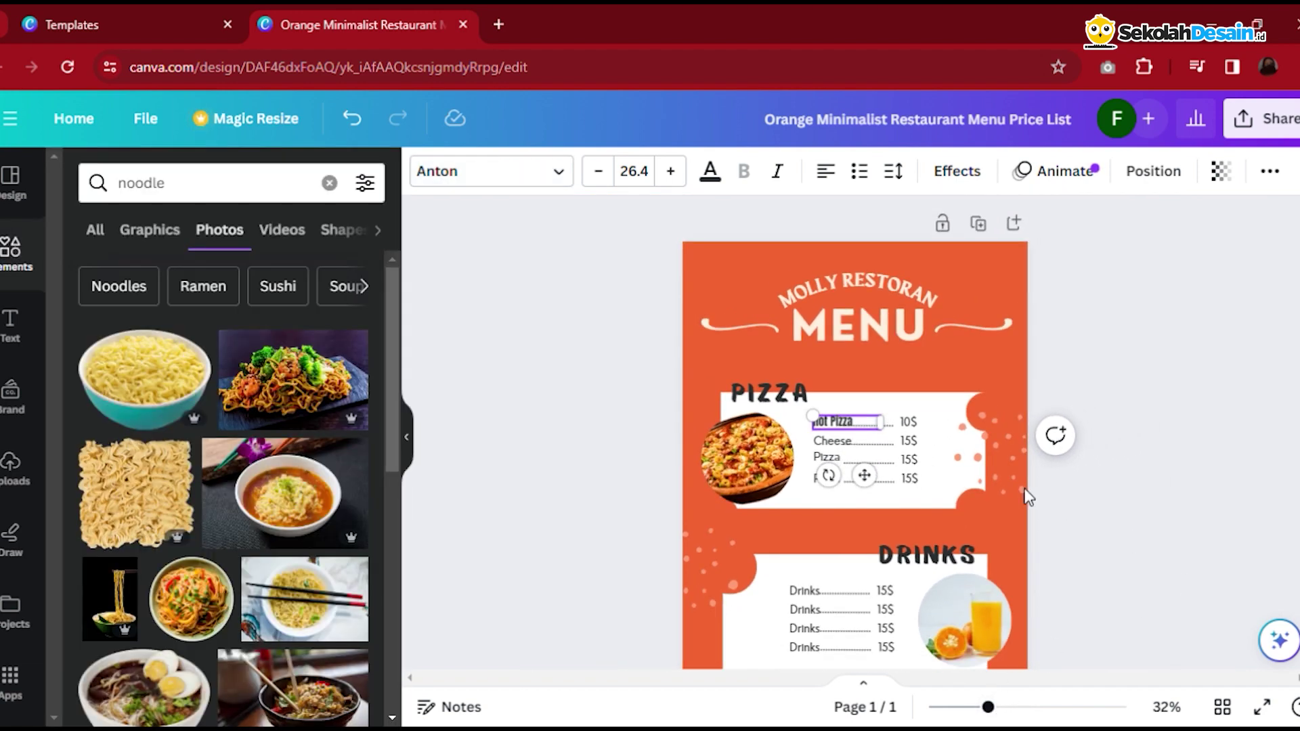
left_click(1187, 363)
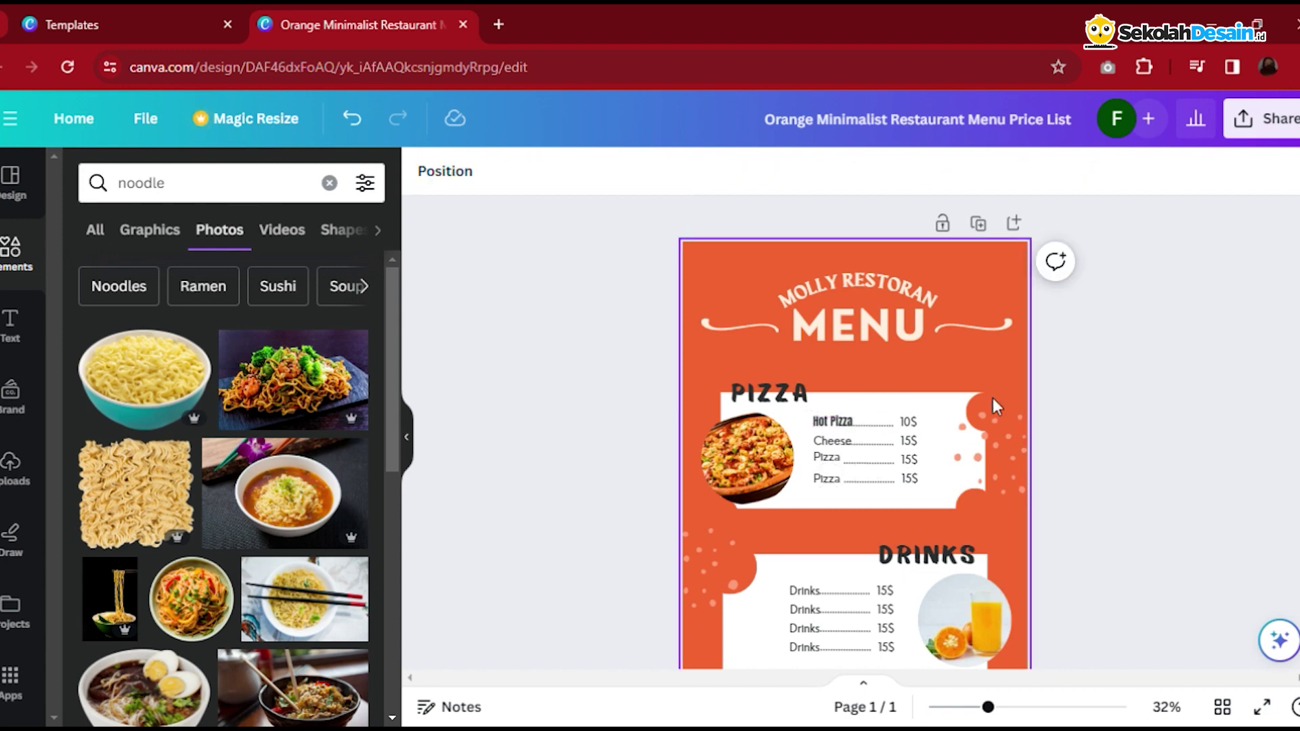
Select the Hot Pizza item name and bring up its text colour choices.
left_click(841, 432)
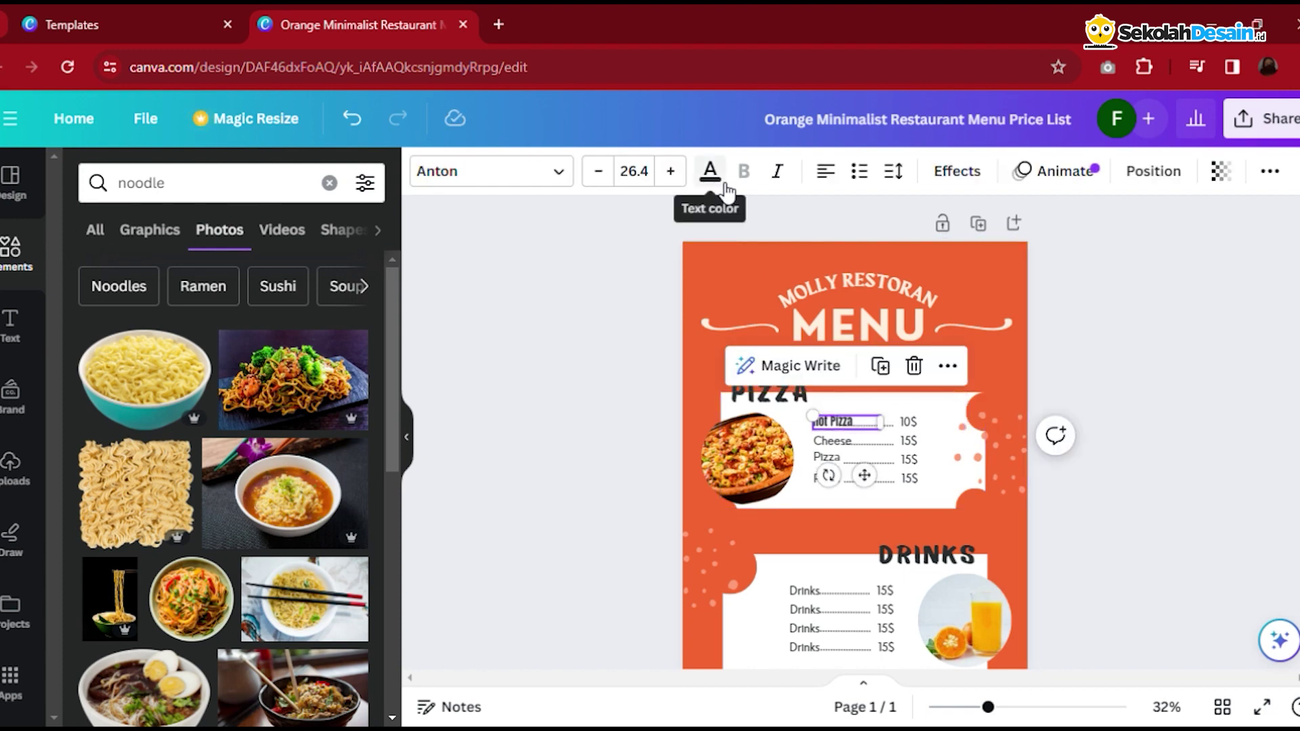
left_click(1176, 392)
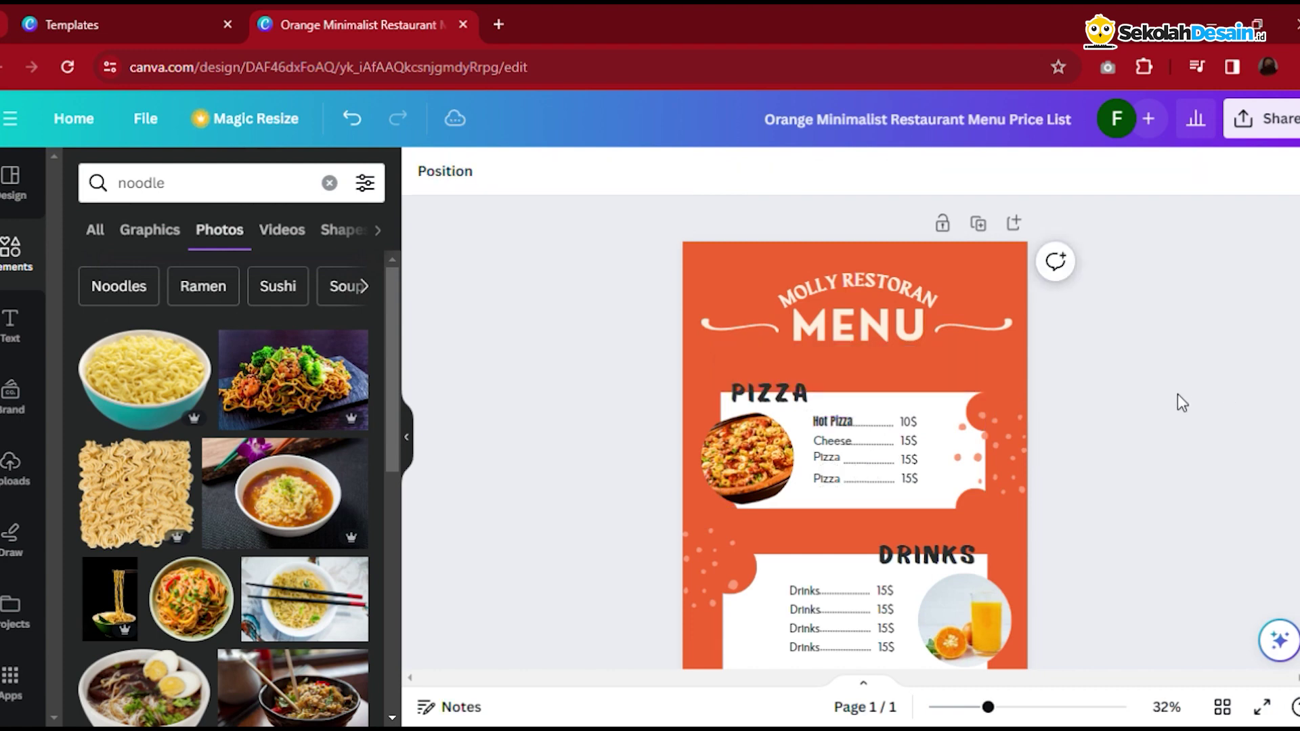
left_click(825, 426)
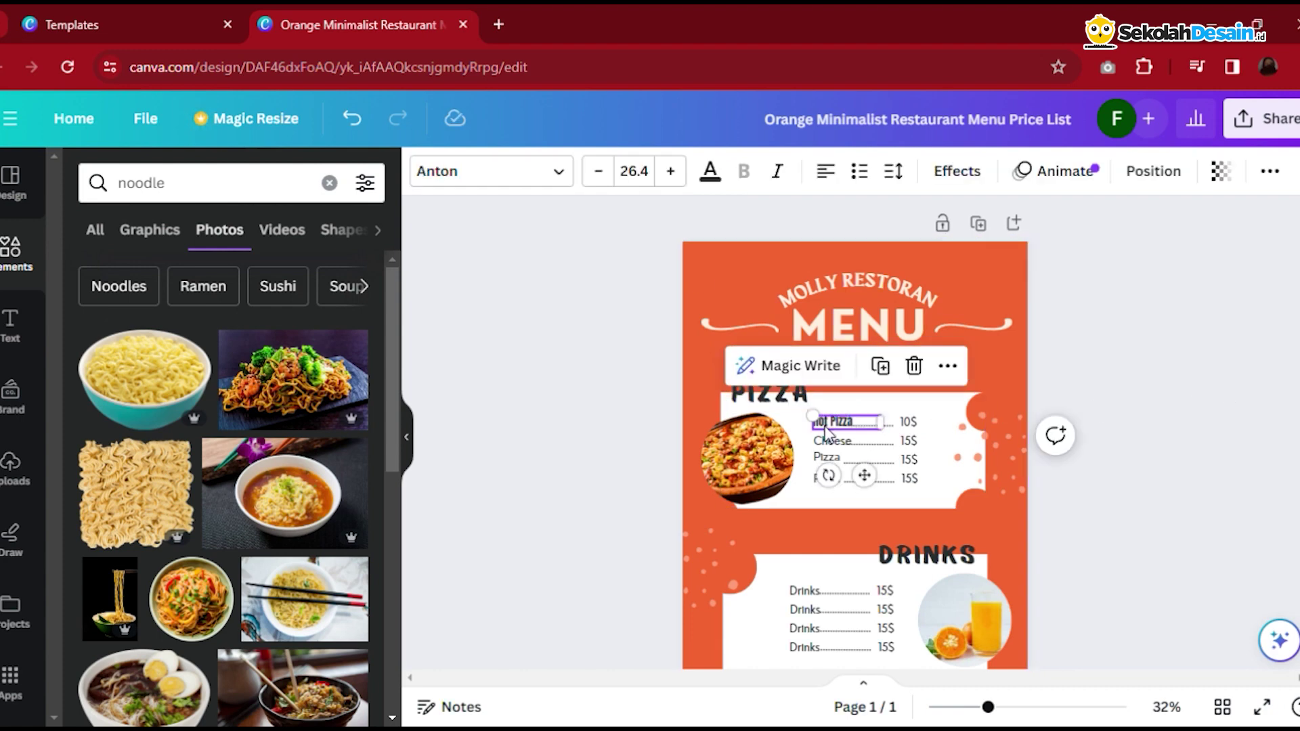
left_click(709, 172)
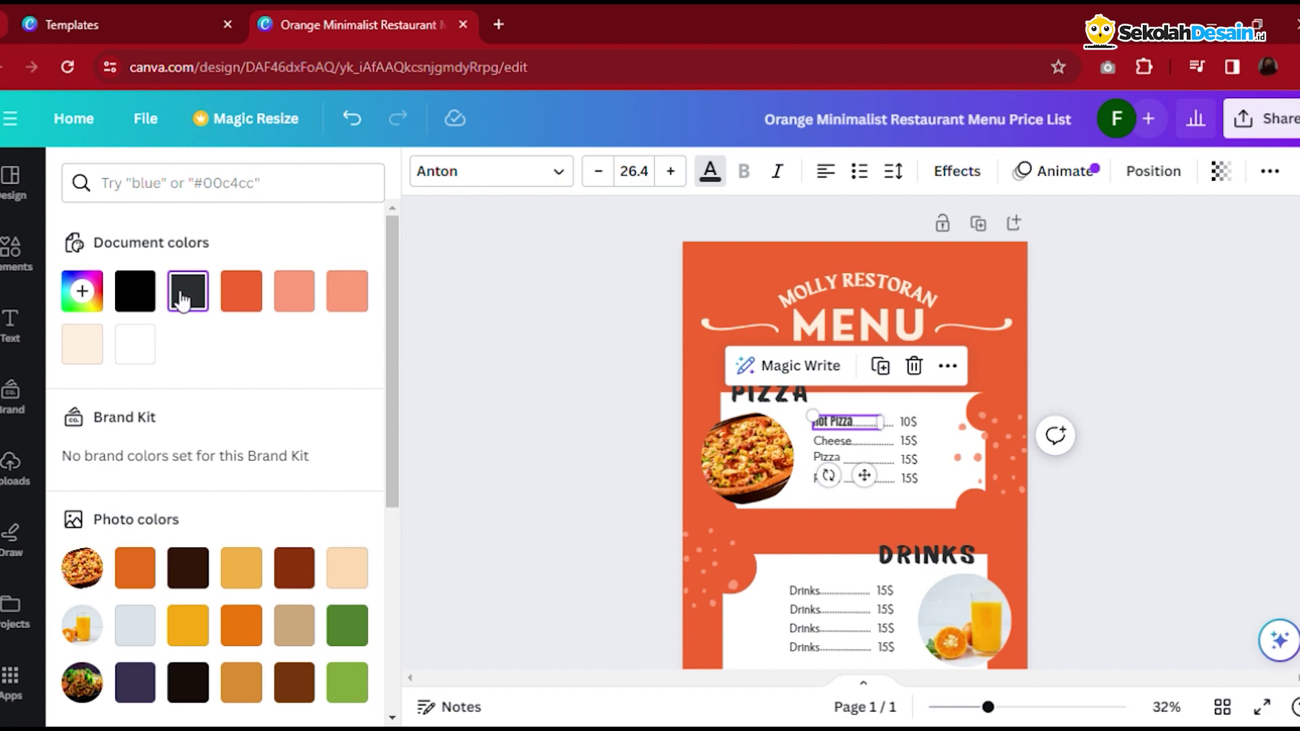
Apply the dark brown Photo colors swatch to Hot Pizza, then zoom in to check it.
scroll(270, 474, "down", 2)
scroll(267, 555, "down", 3)
scroll(278, 467, "up", 3)
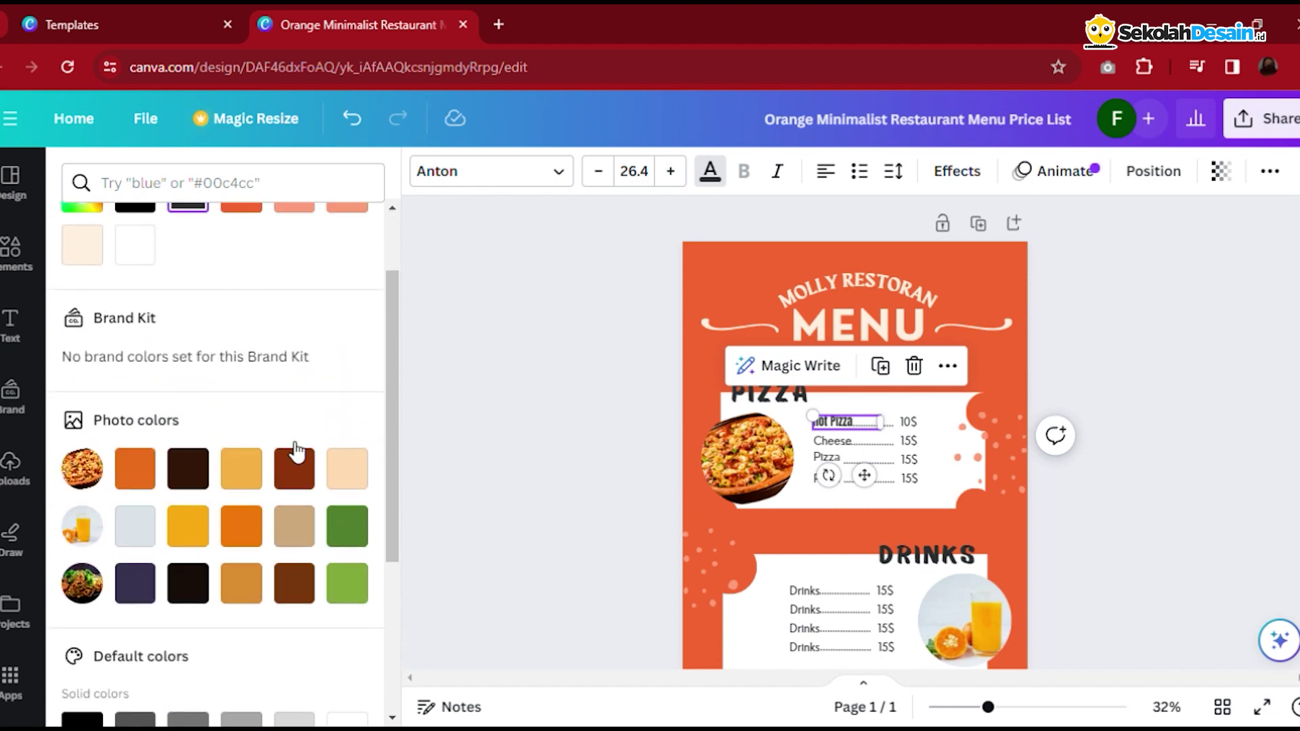
scroll(271, 359, "up", 3)
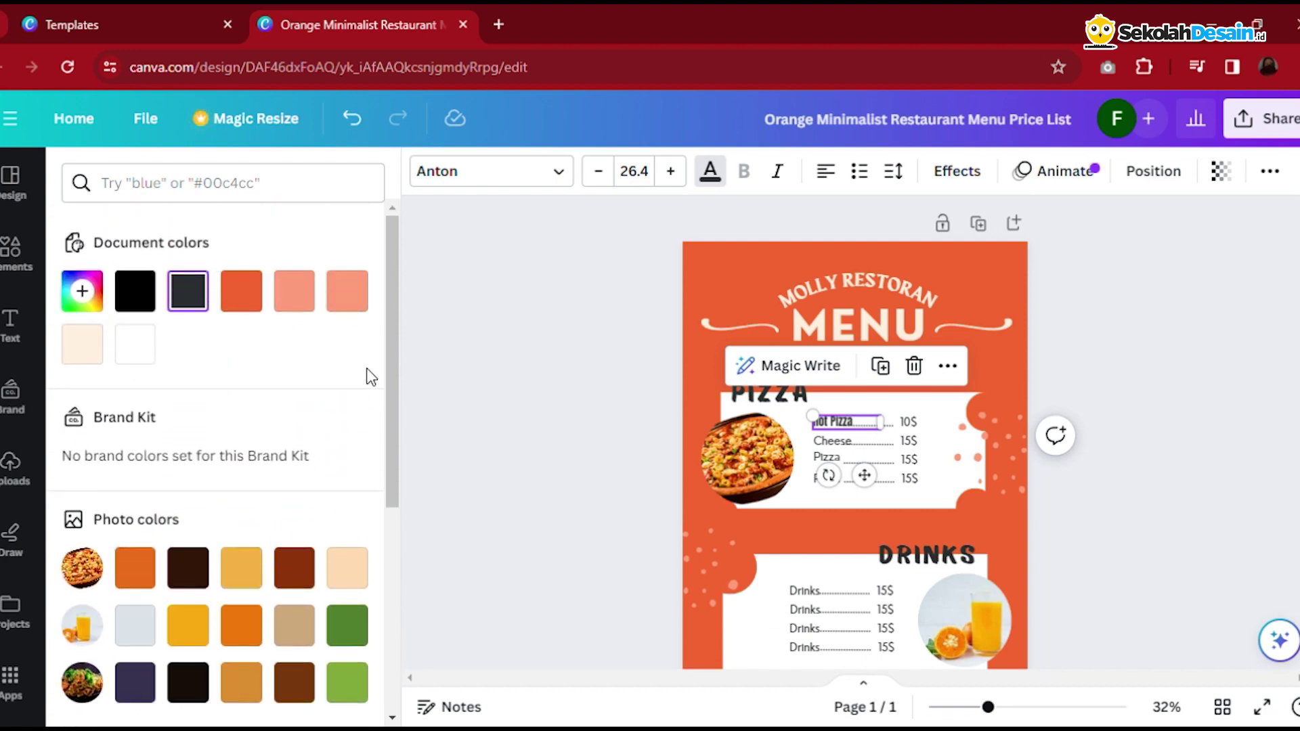
scroll(230, 486, "down", 3)
scroll(255, 429, "up", 3)
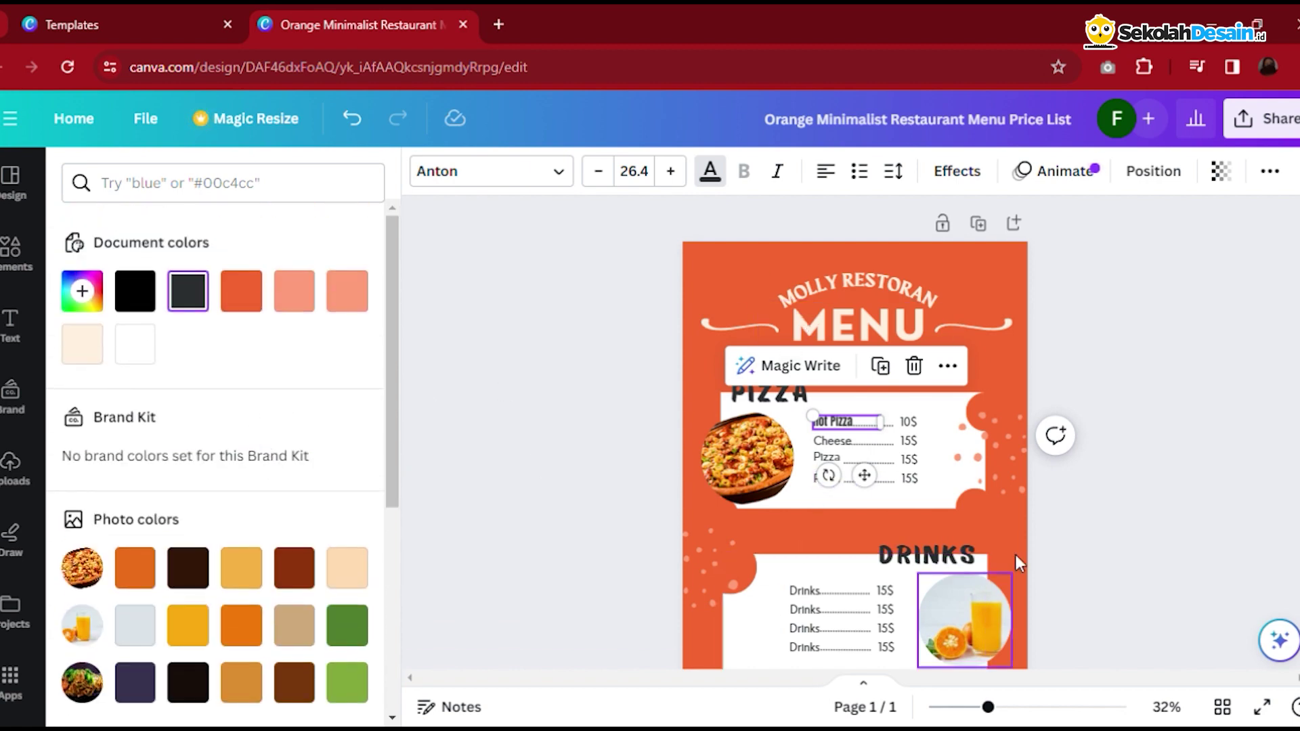
scroll(150, 487, "down", 3)
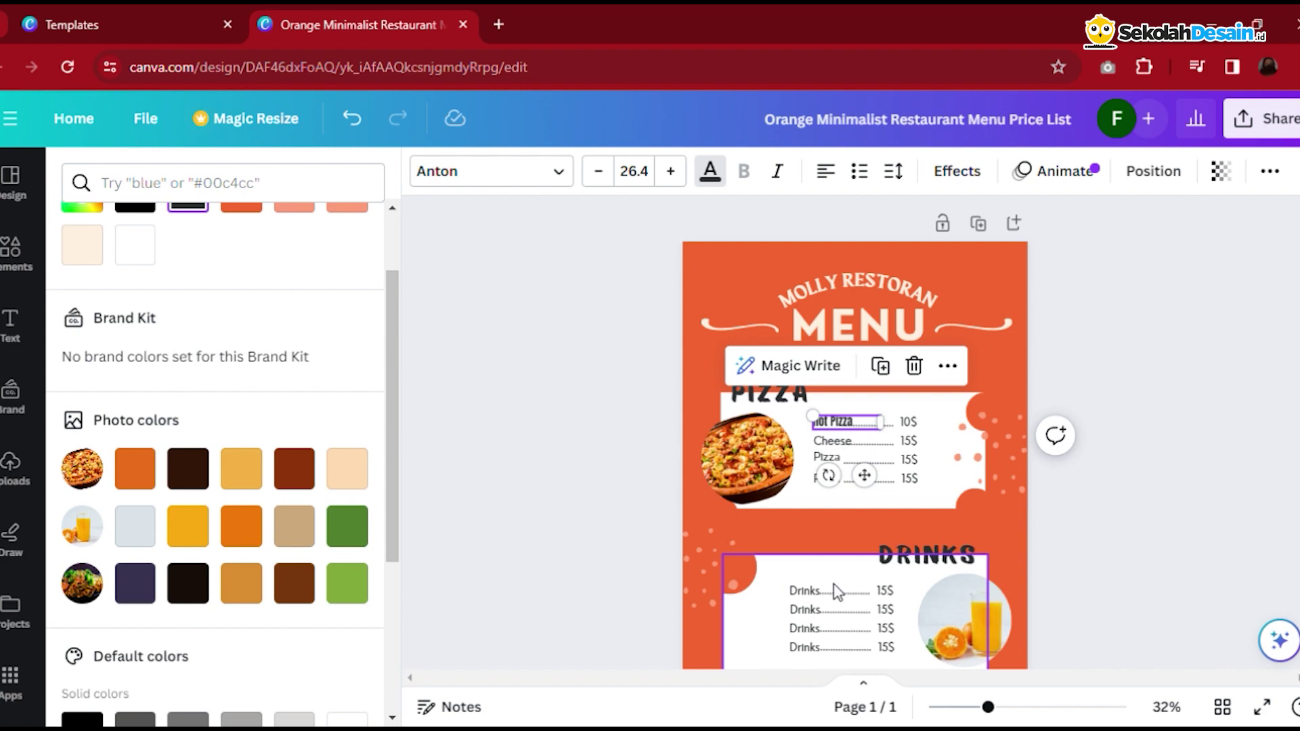
scroll(835, 591, "down", 3)
scroll(762, 496, "up", 3)
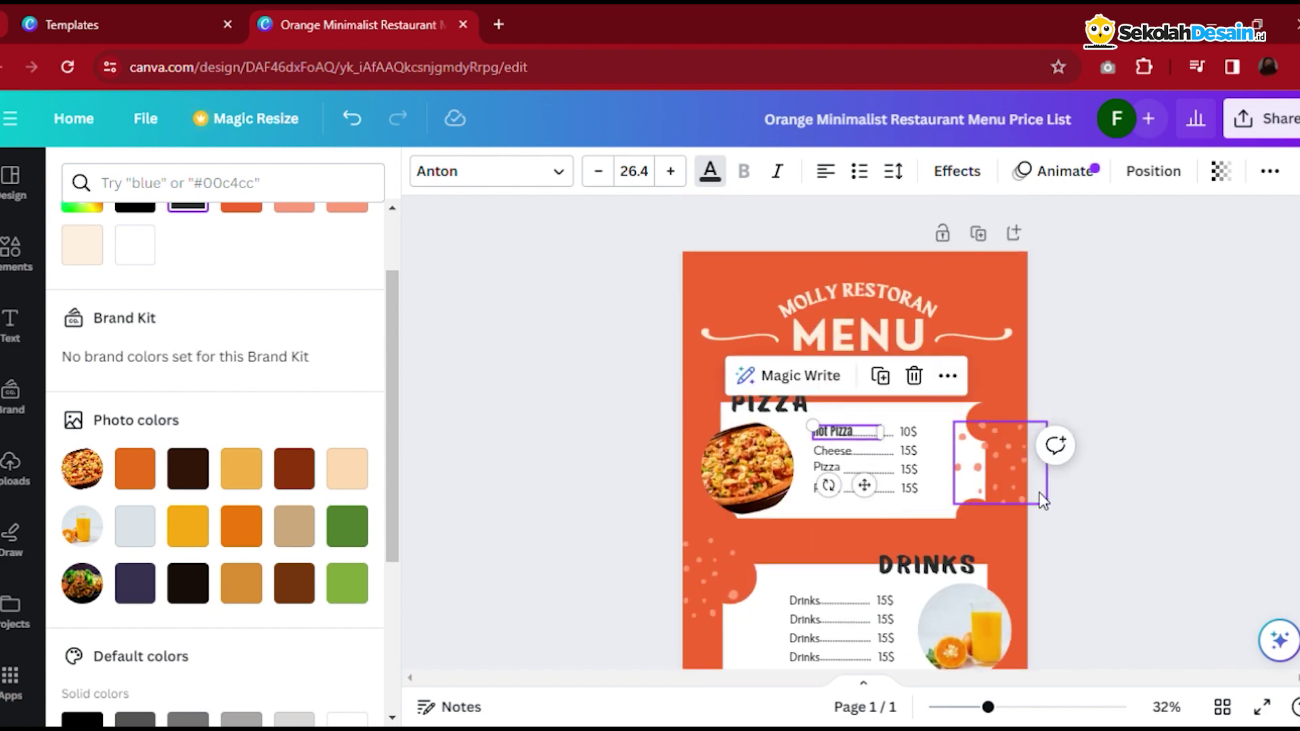
scroll(311, 467, "up", 2)
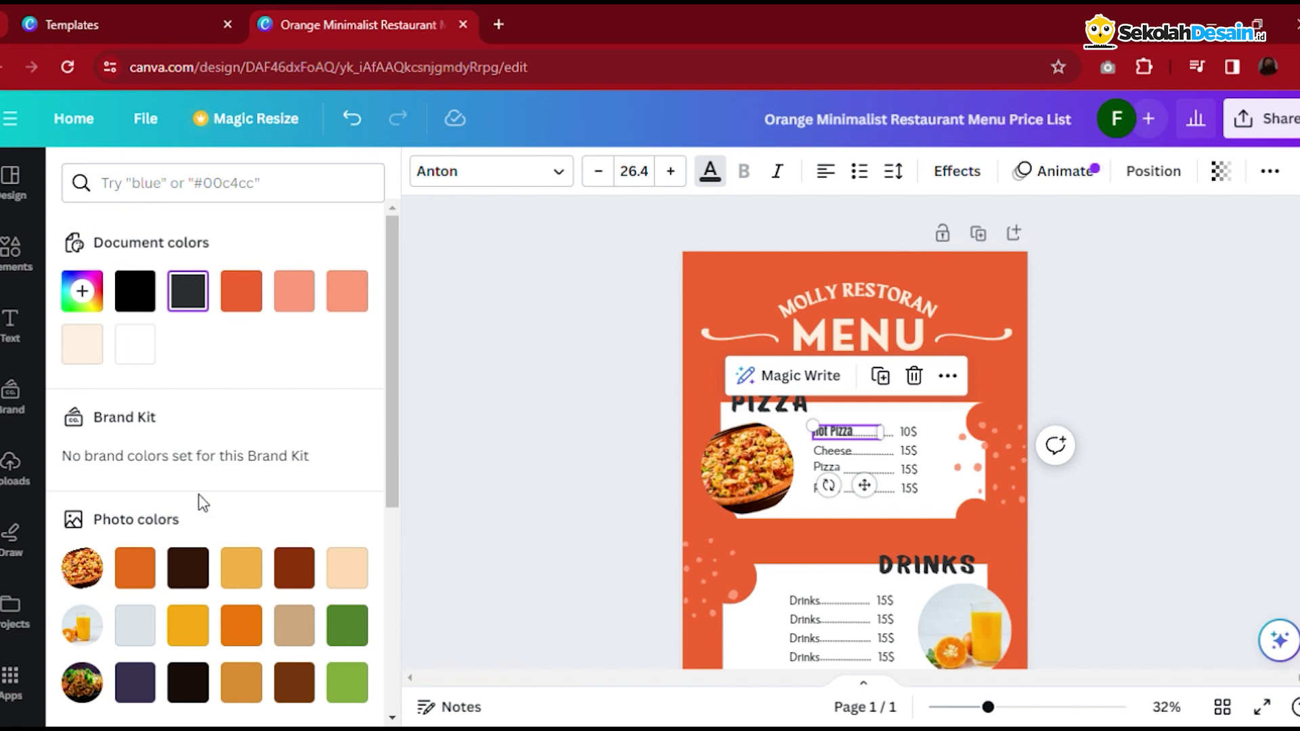
left_click(303, 577)
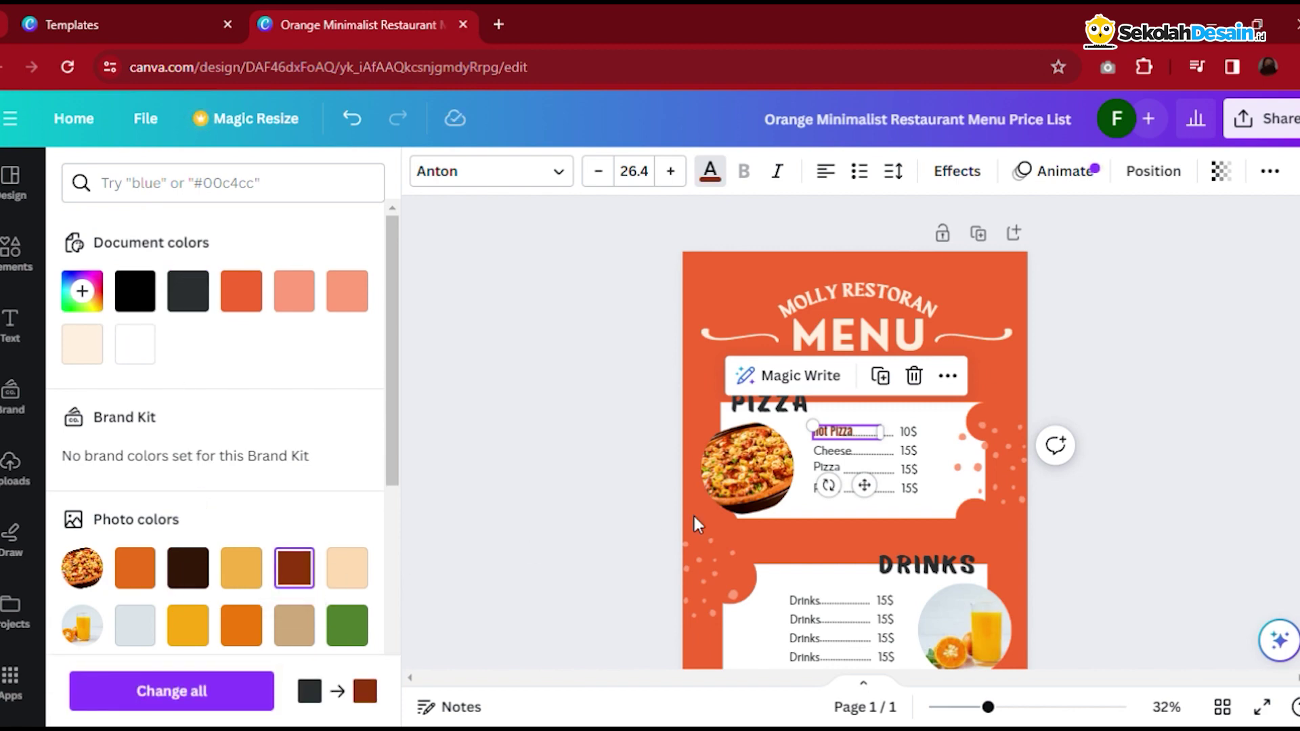
mouse_move(988, 707)
left_mouse_down()
mouse_move(1030, 707)
mouse_move(973, 707)
left_mouse_up()
Zoom out to about 23% to review the whole menu page, then bring up the Share panel.
left_click(1078, 602)
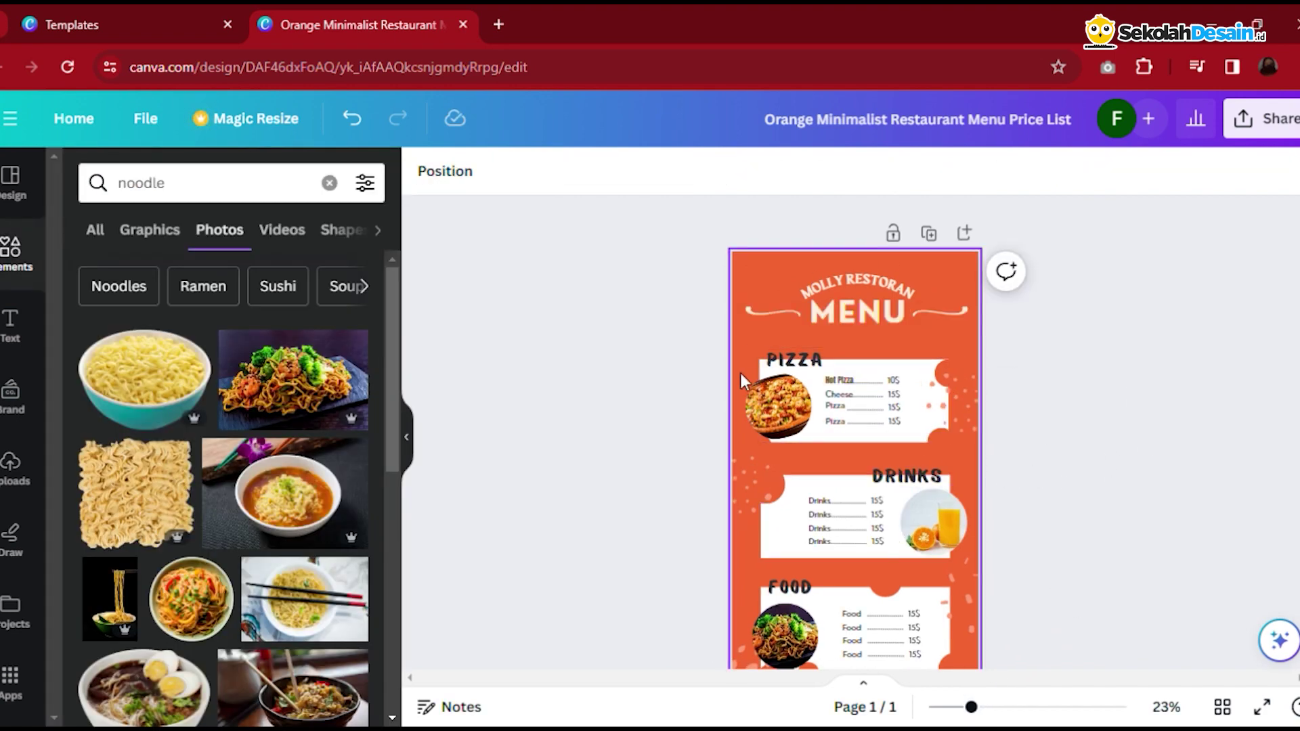
scroll(1025, 531, "down", 1)
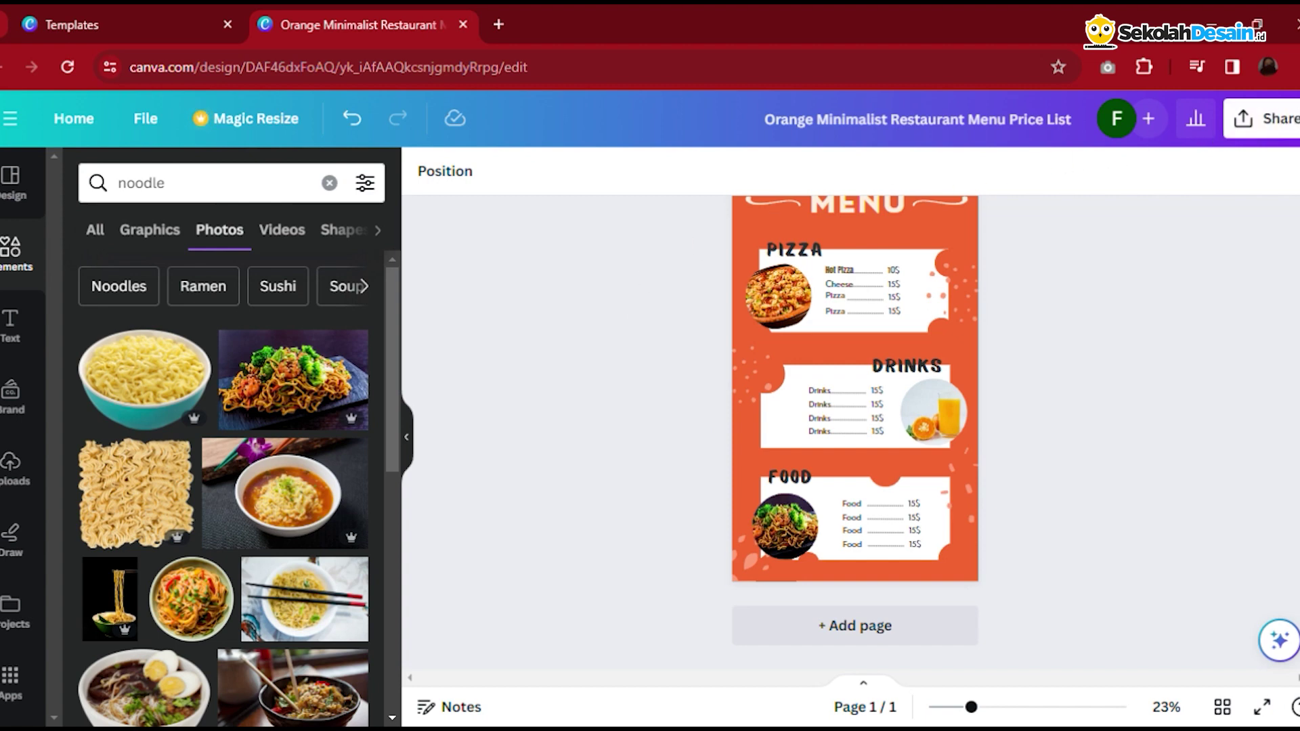
left_click(1285, 129)
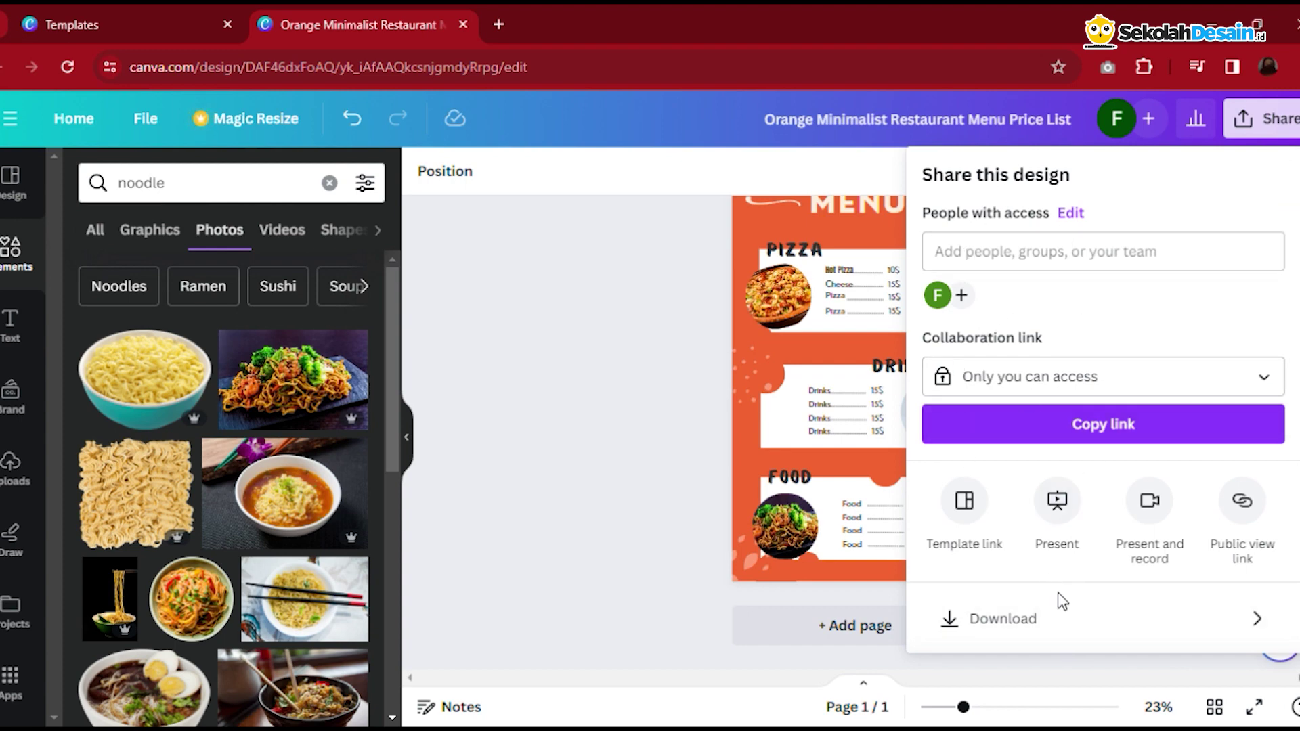
Download the finished menu with File type kept as PNG.
scroll(1074, 612, "down", 2)
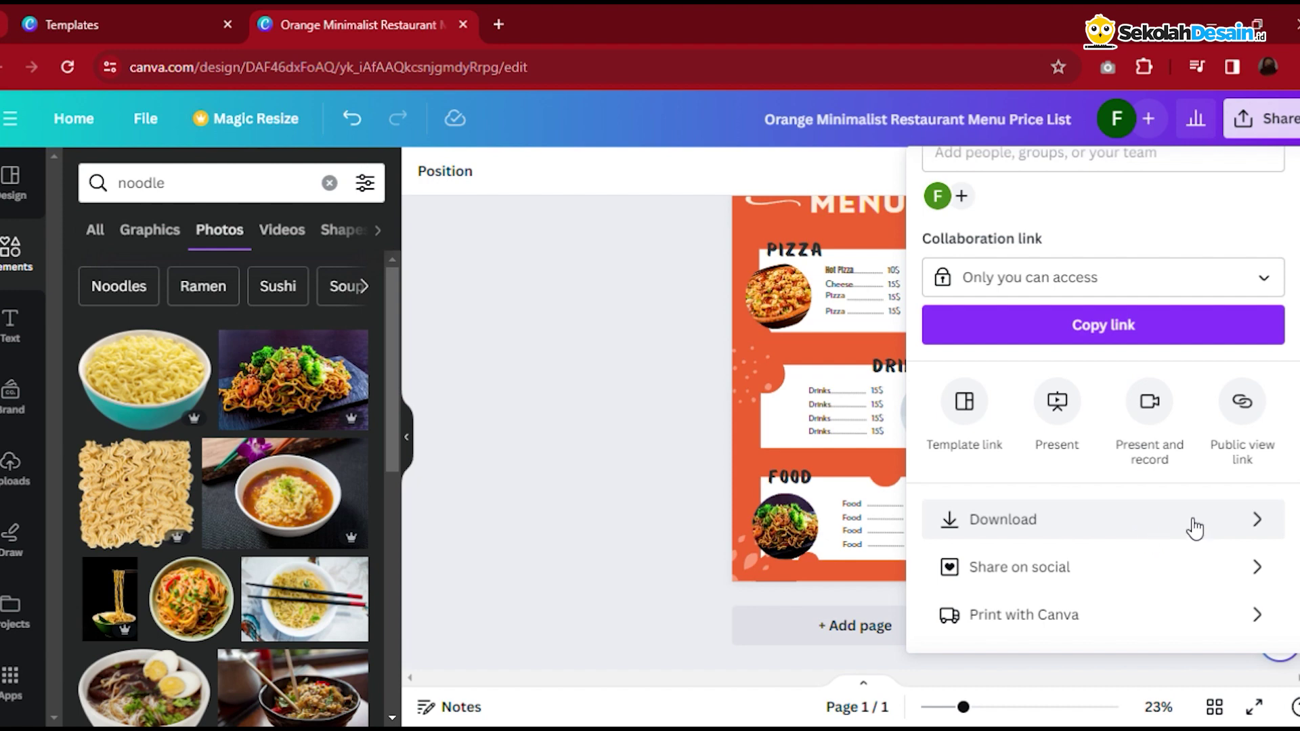
left_click(1253, 523)
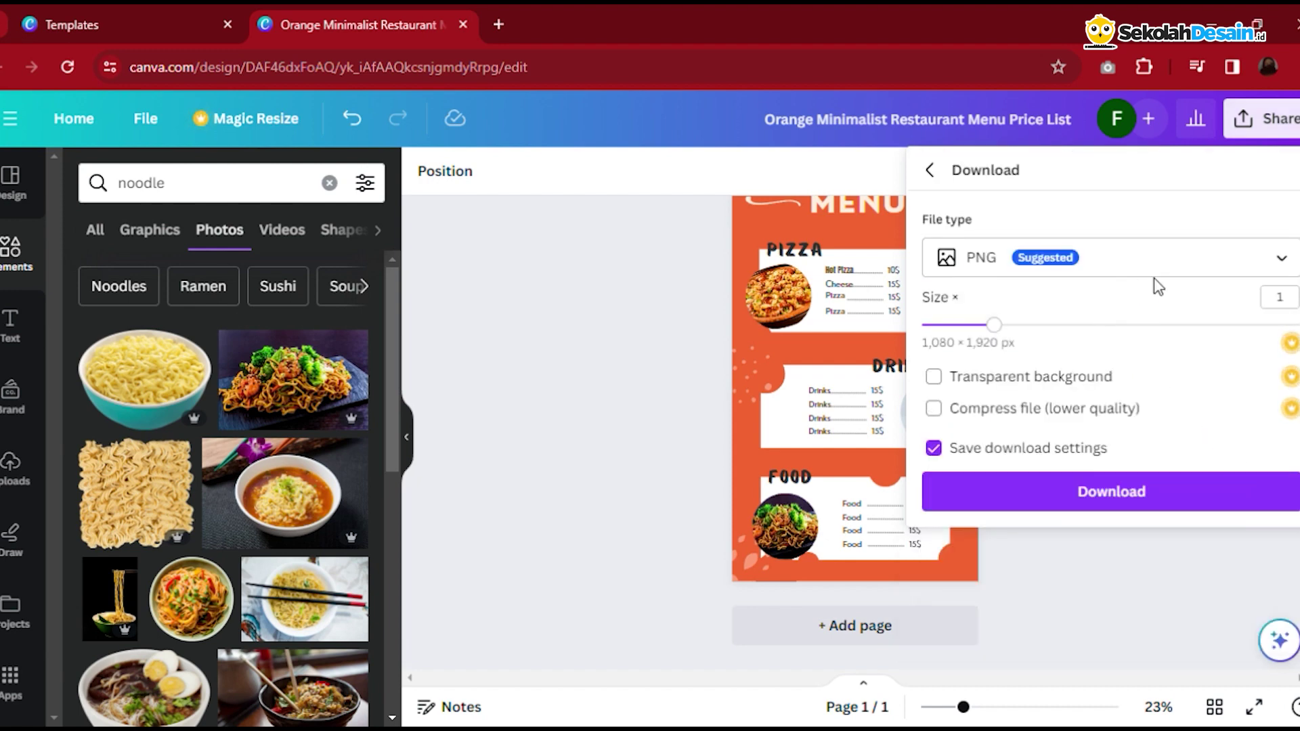
left_click(1282, 260)
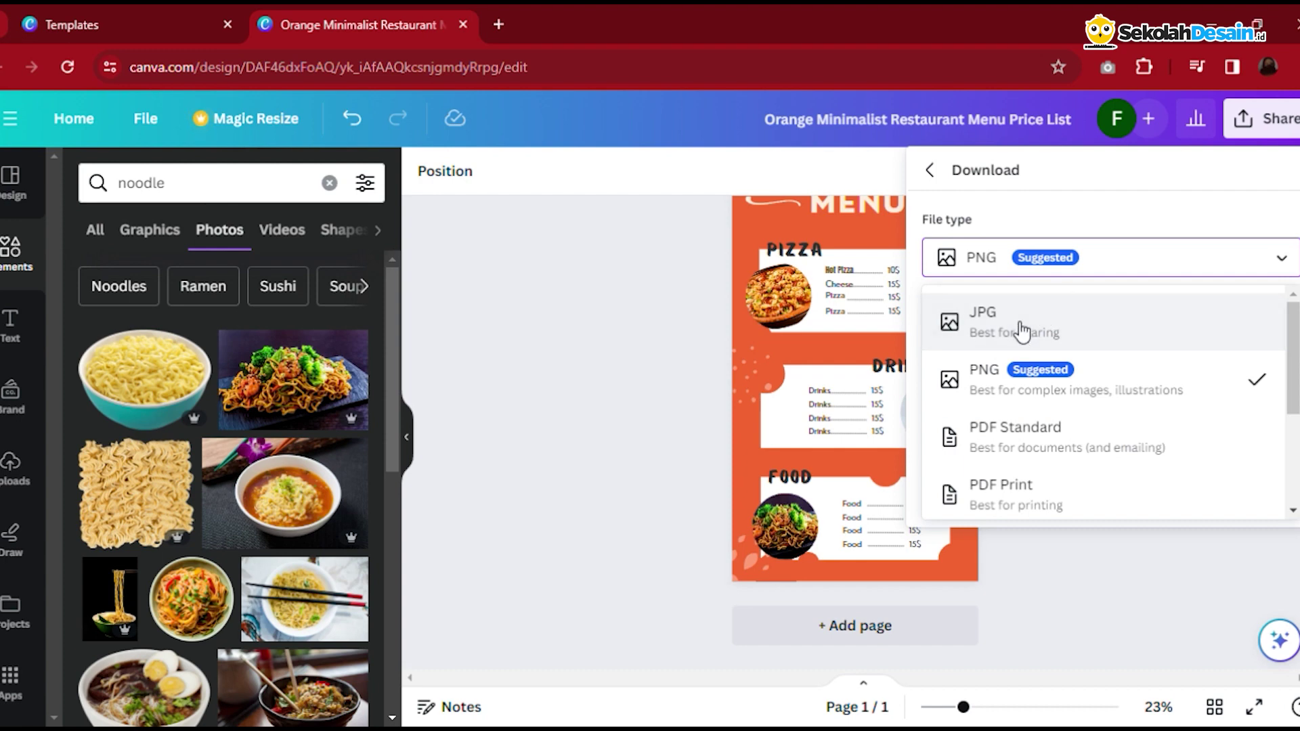
left_click(1282, 264)
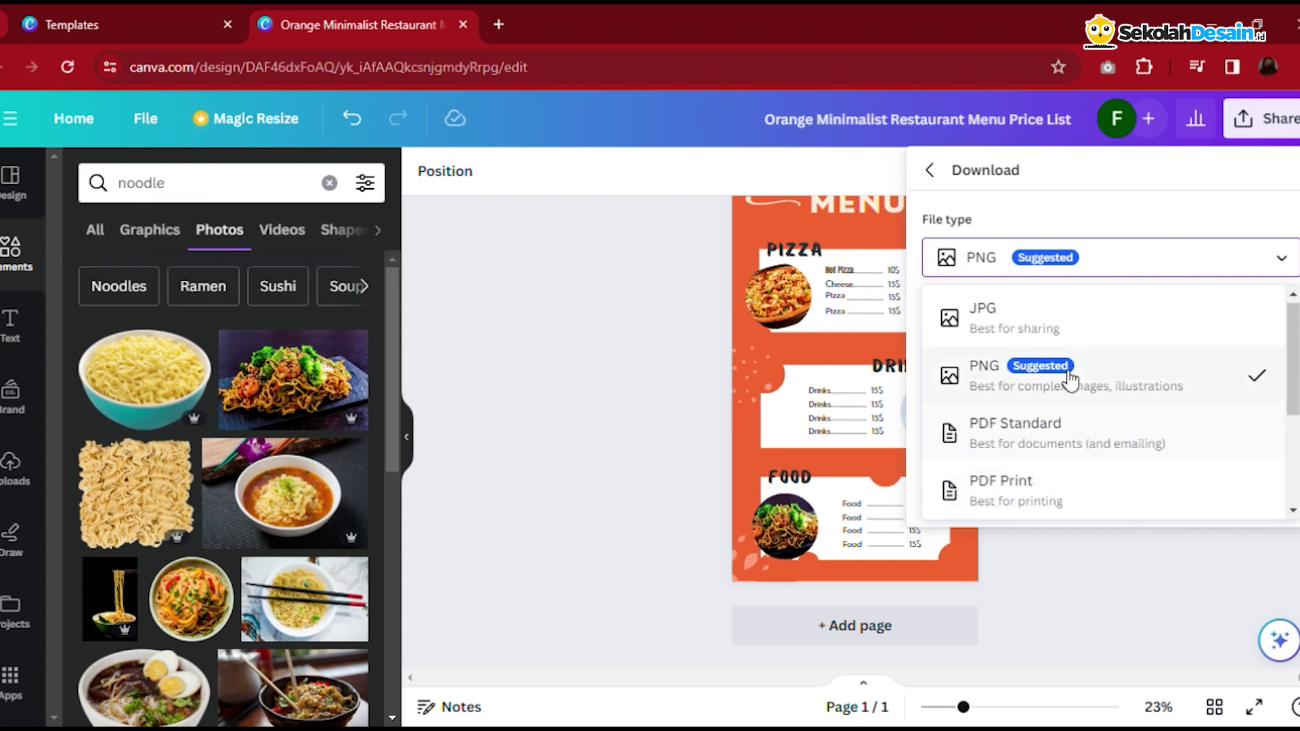
left_click(1286, 259)
left_click(1282, 258)
left_click(1093, 502)
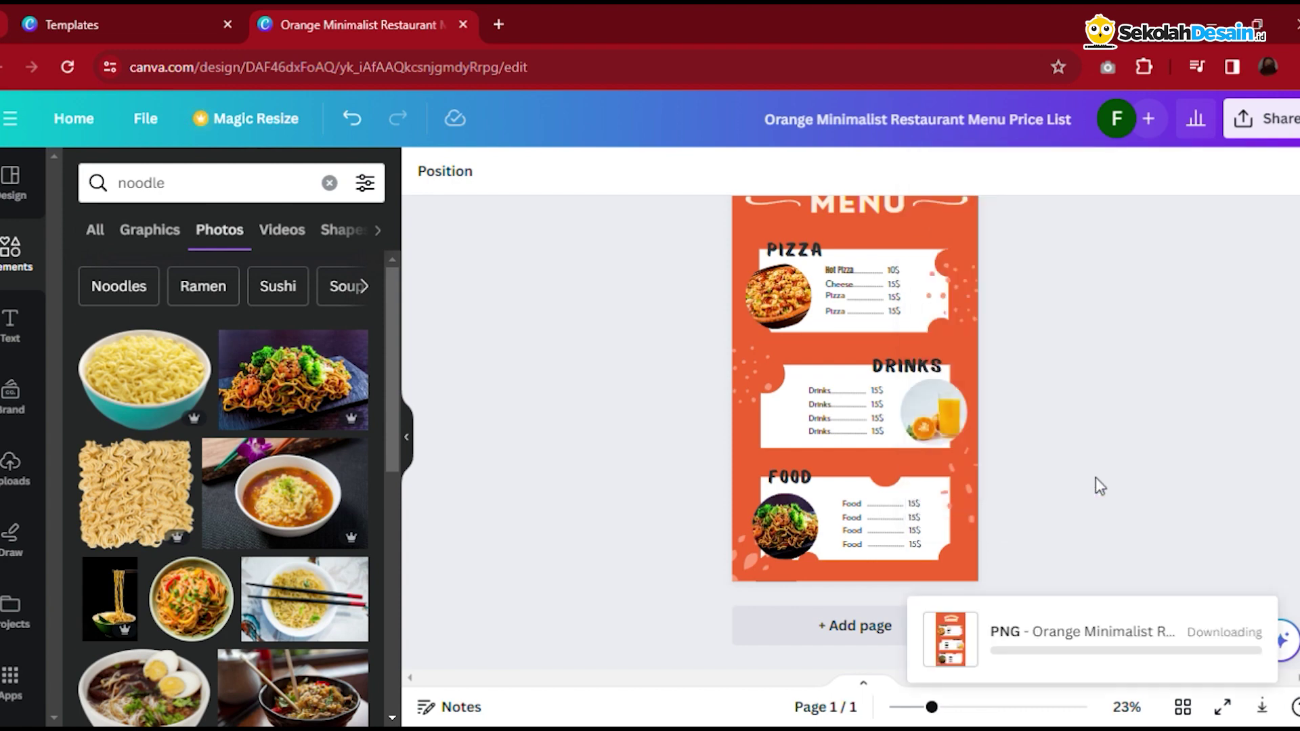